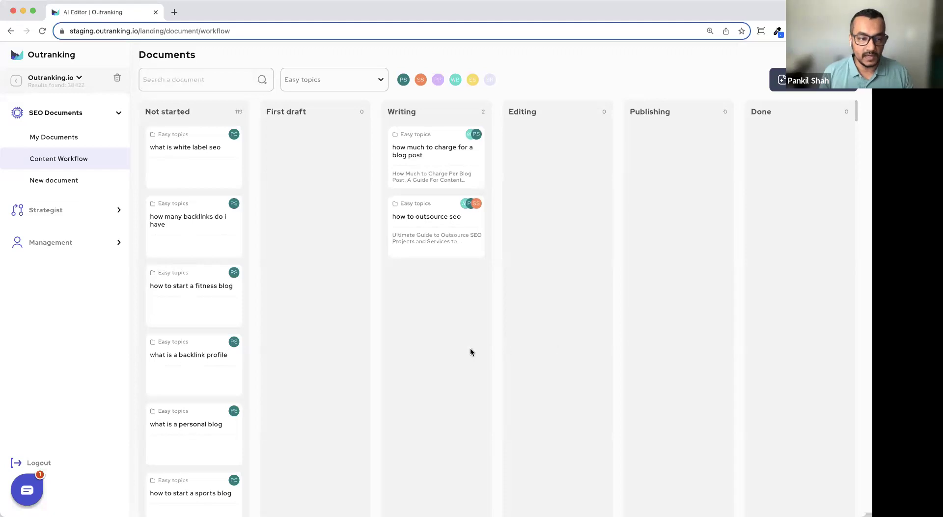
Open the "how to start a fitness blog" document from the Not started stage of the content workflow
scroll(182, 302, down, 1)
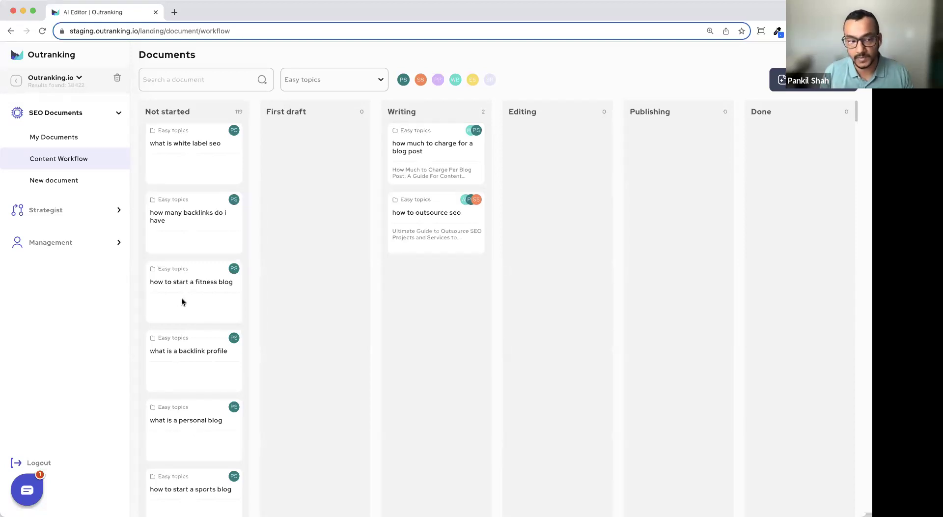
click(180, 292)
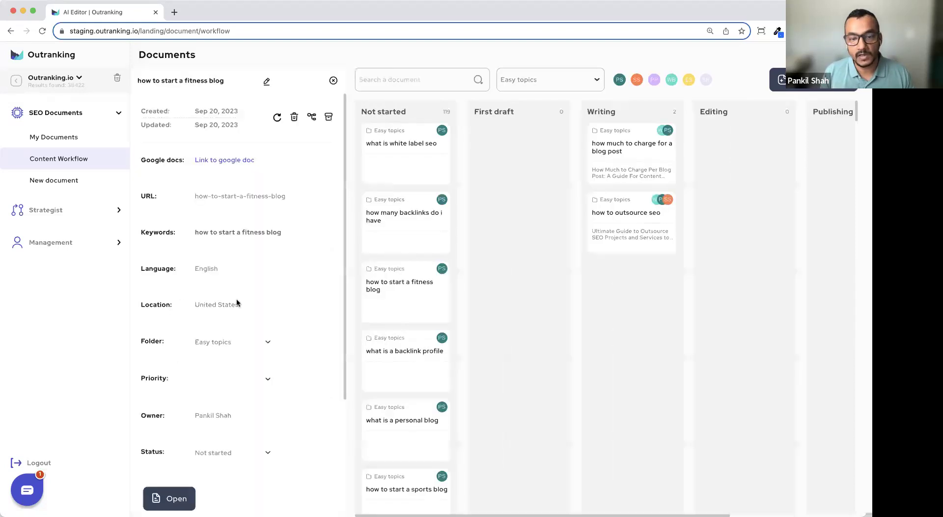
click(169, 497)
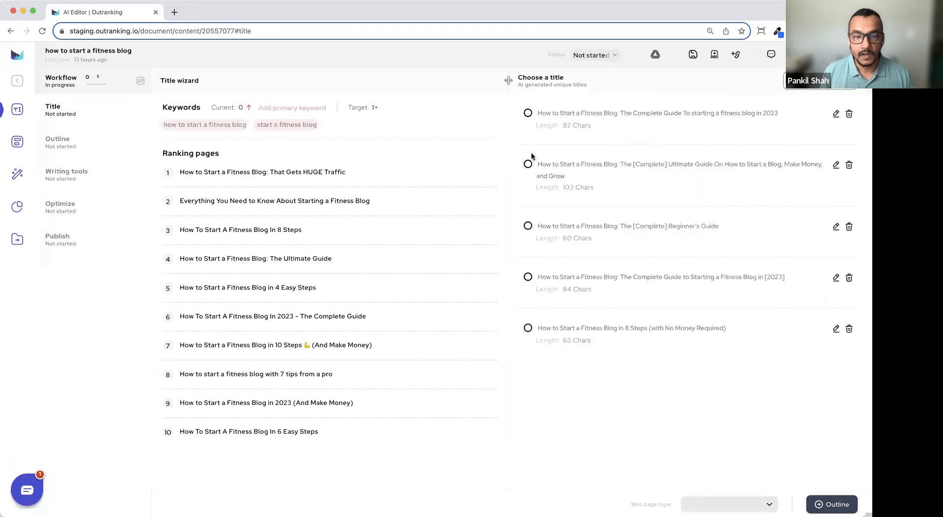
Compare the AI-generated titles and choose "How to Start a Fitness Blog: The [Complete] Beginner's Guide"
click(528, 113)
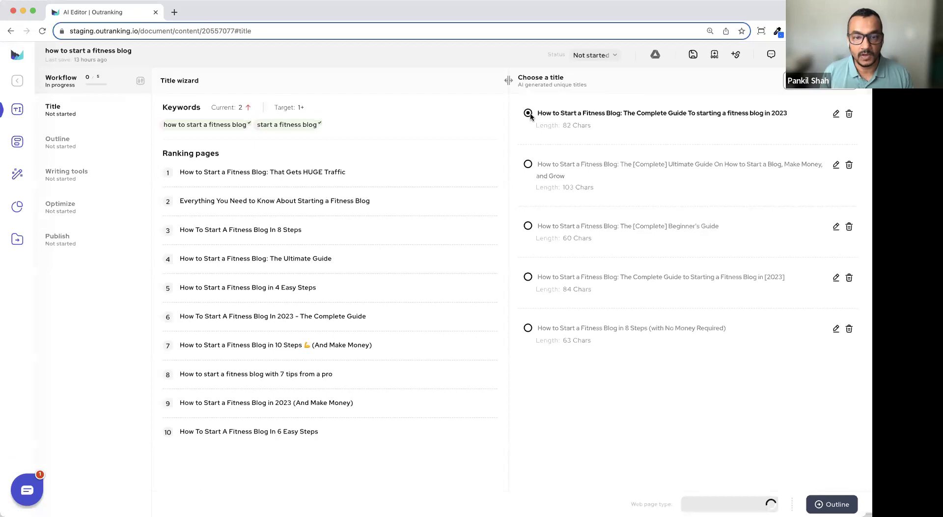
click(527, 227)
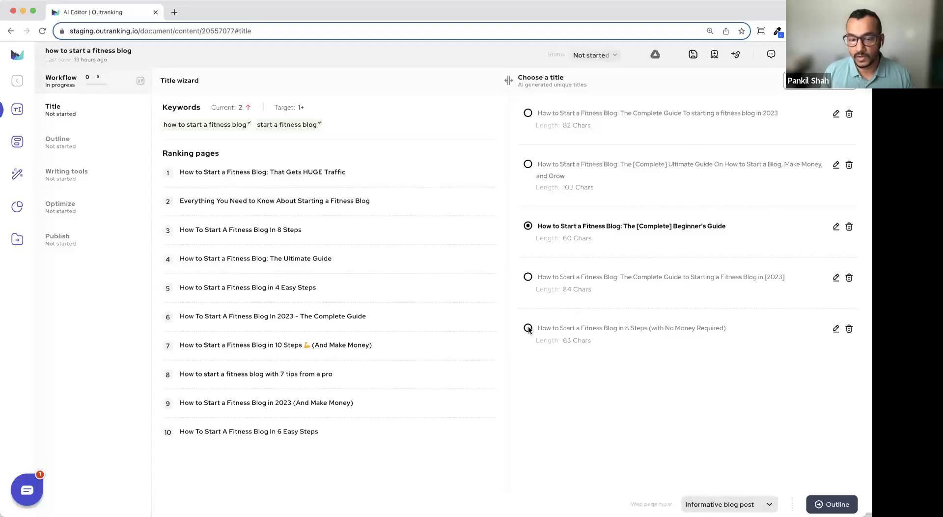
click(528, 329)
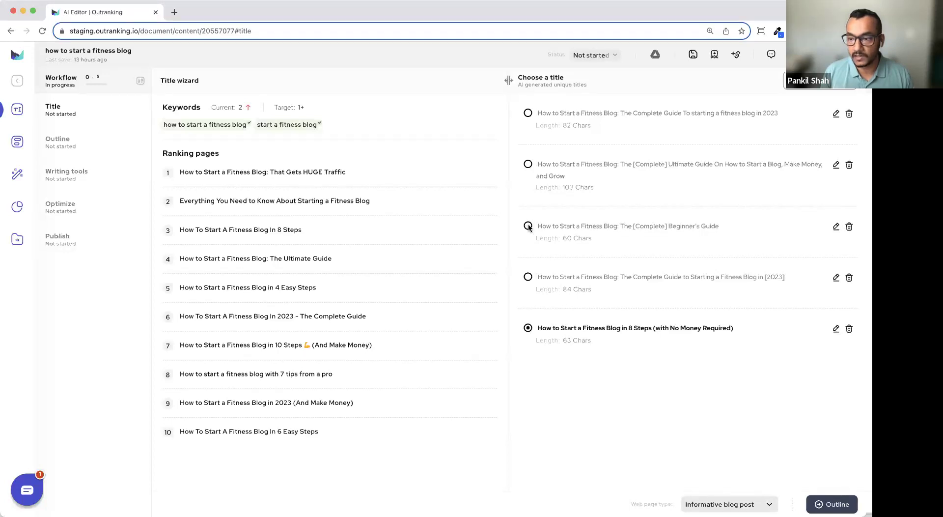
click(528, 226)
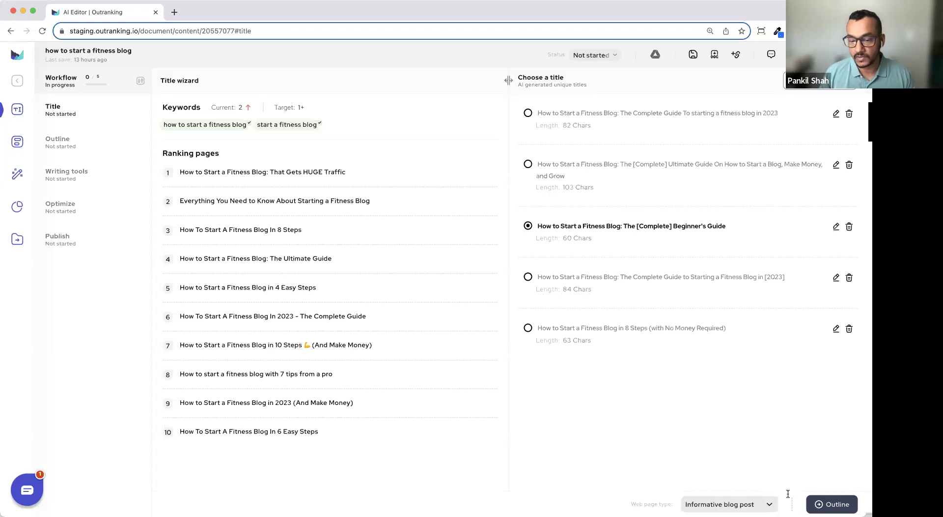
Check the available web page types, keep Informative blog post, and continue to the outline stage
click(761, 500)
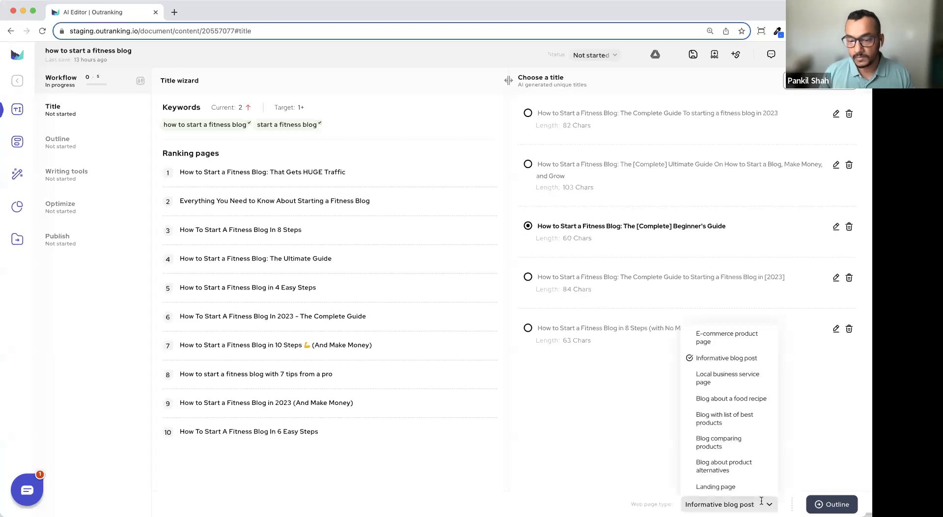
click(788, 441)
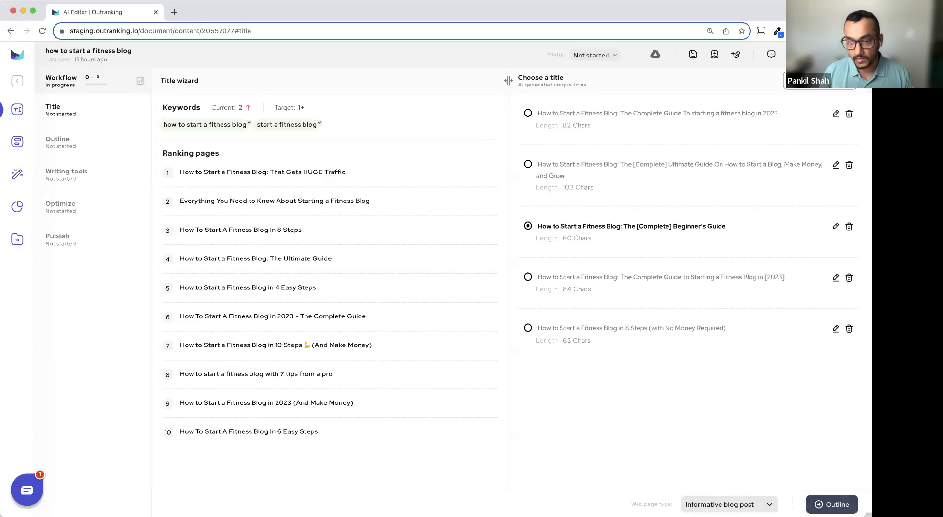
click(832, 504)
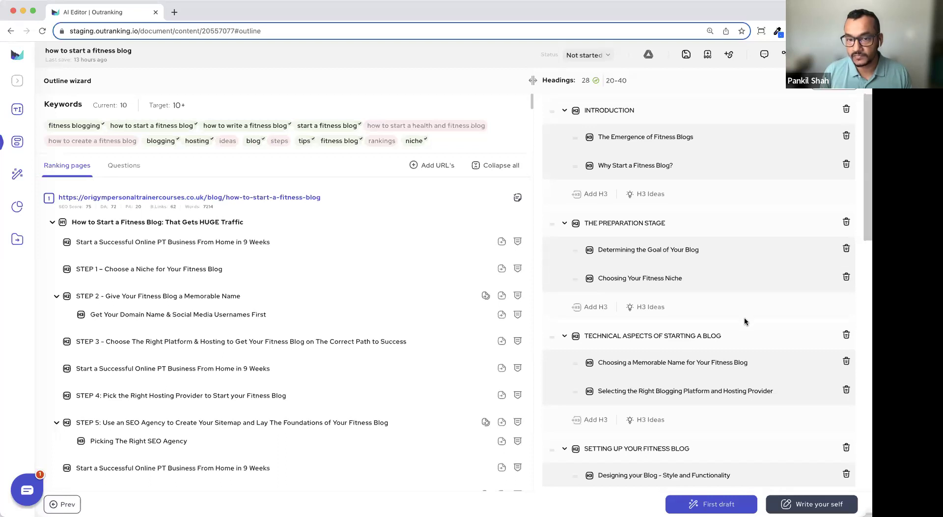
Review the generated outline's H2 and H3 headings from the introduction through the FAQ section
scroll(745, 317, down, 3)
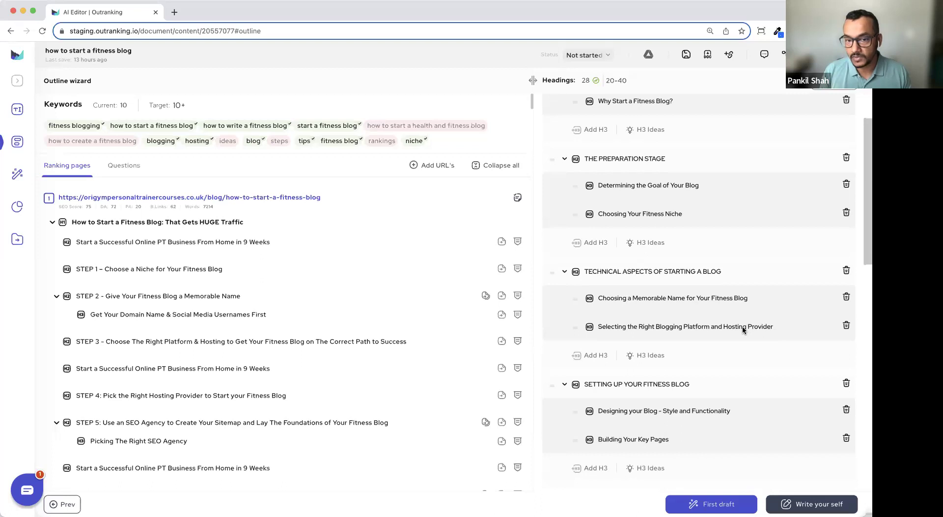
scroll(743, 329, down, 3)
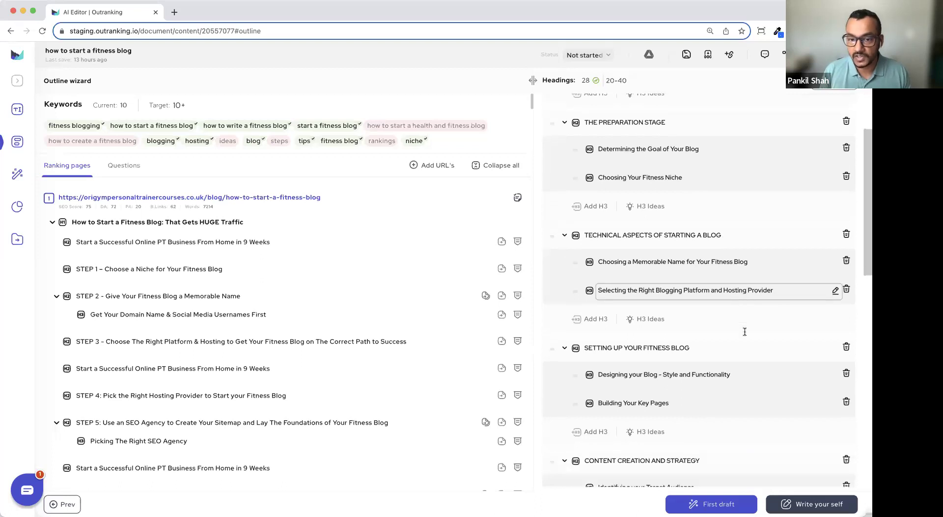
scroll(786, 310, down, 2)
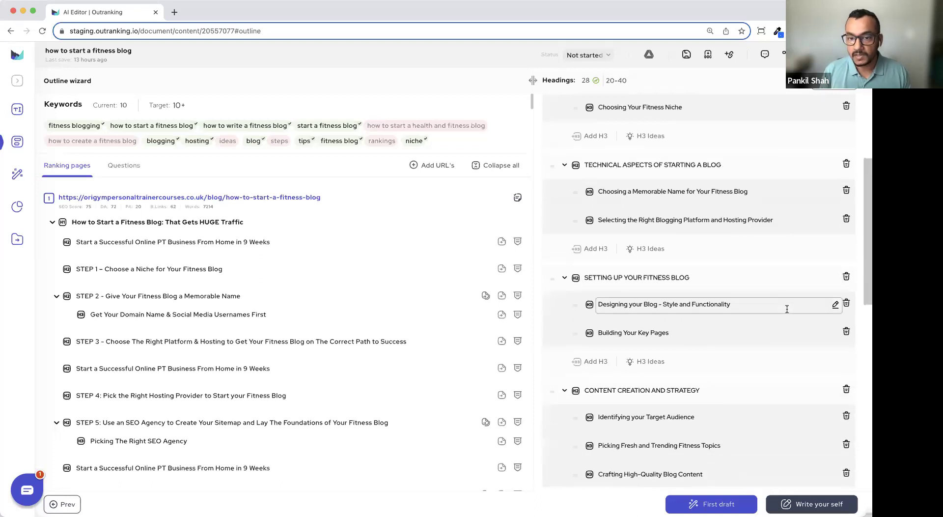
scroll(781, 308, down, 2)
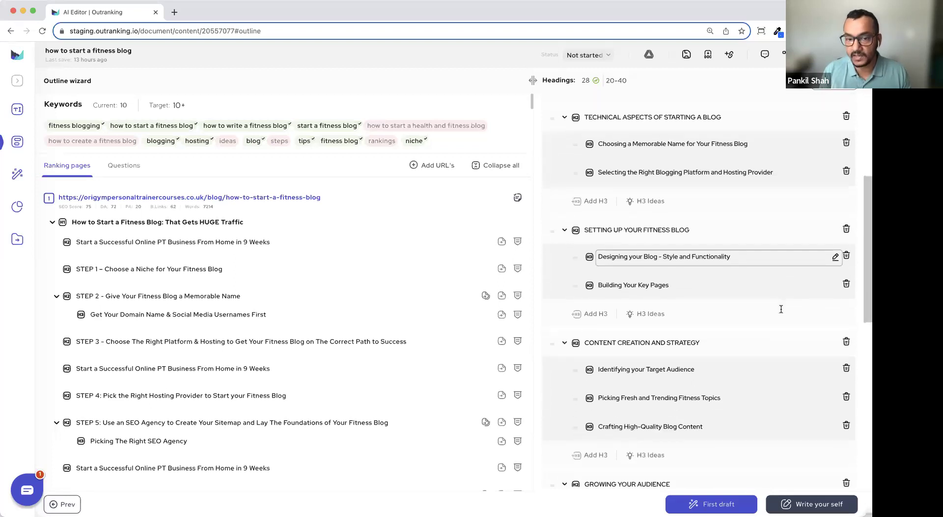
scroll(781, 309, down, 4)
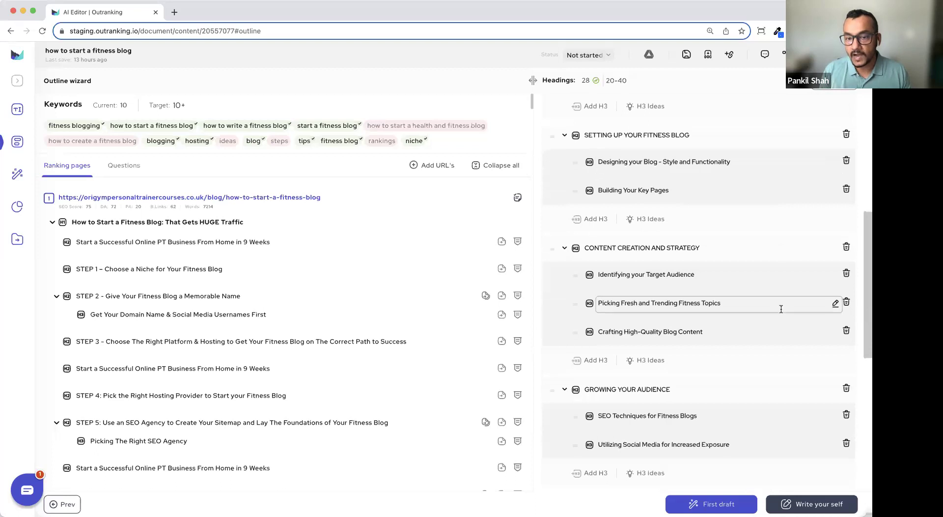
scroll(781, 309, down, 3)
scroll(781, 308, down, 2)
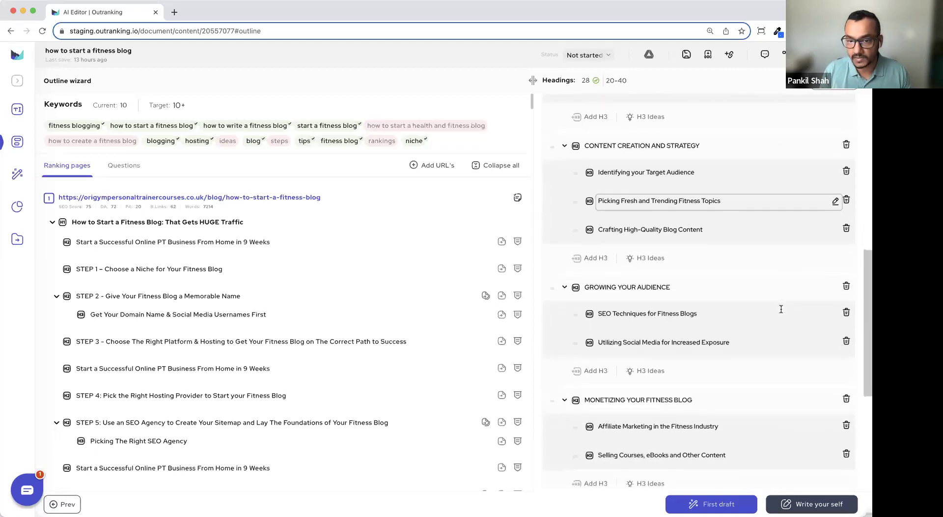
scroll(779, 311, down, 4)
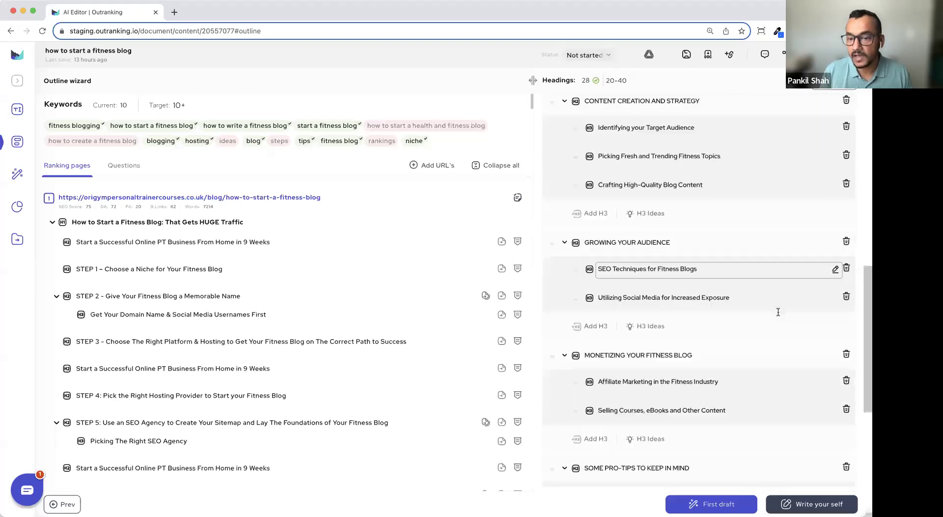
scroll(778, 313, down, 4)
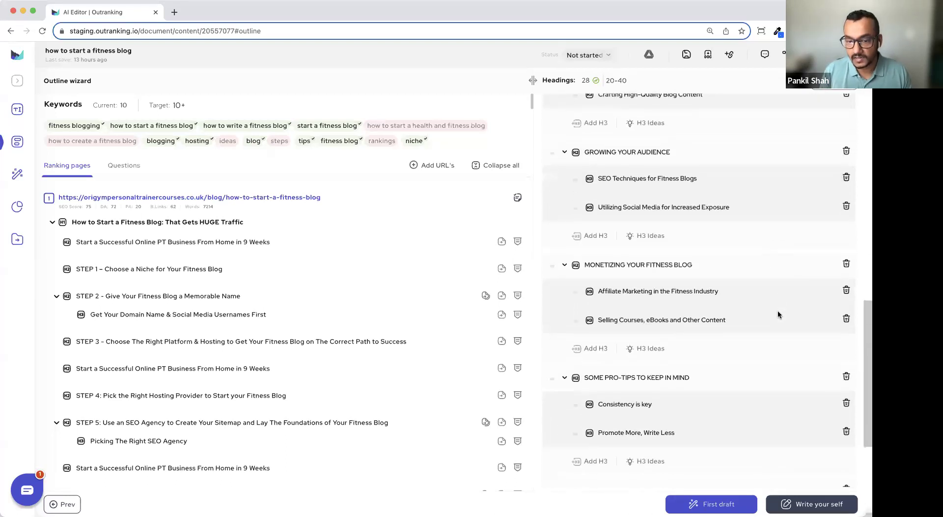
scroll(778, 315, down, 3)
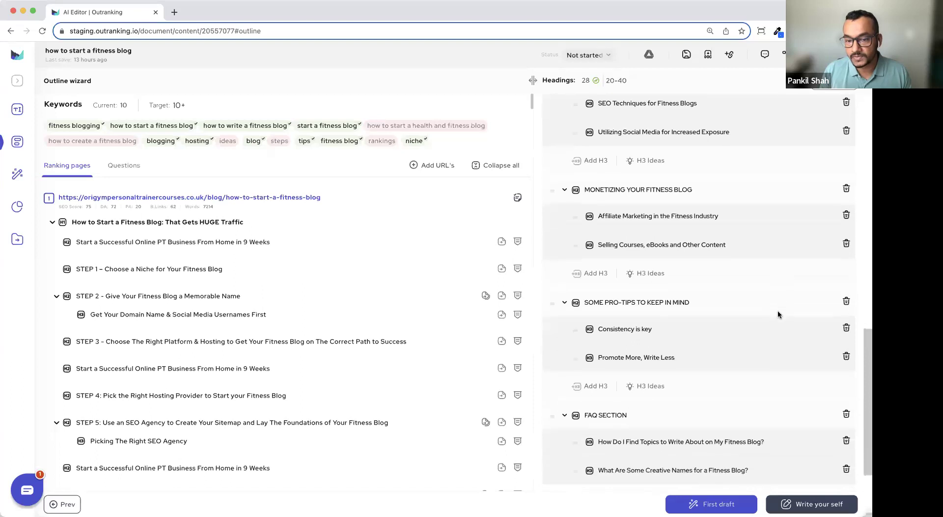
scroll(778, 315, down, 1)
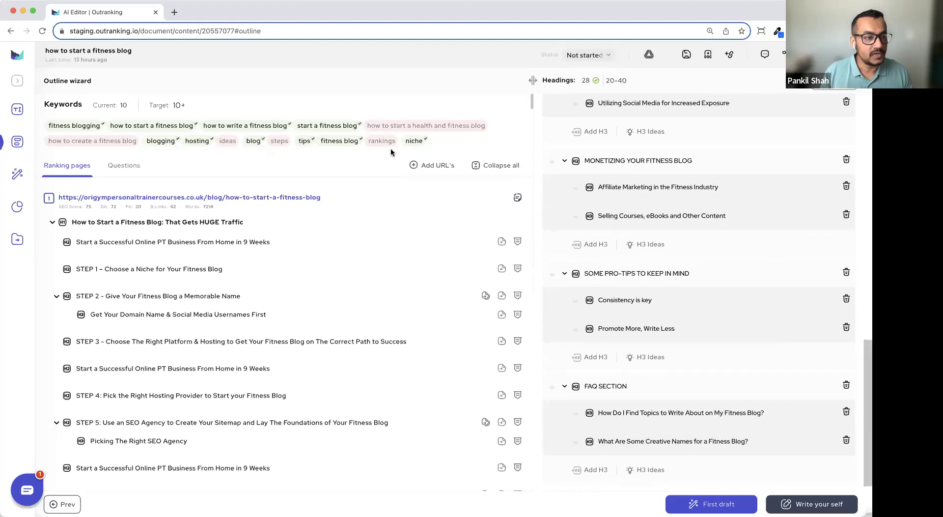
Examine the outline's keyword list and compare the current keyword count with its target
scroll(824, 304, up, 2)
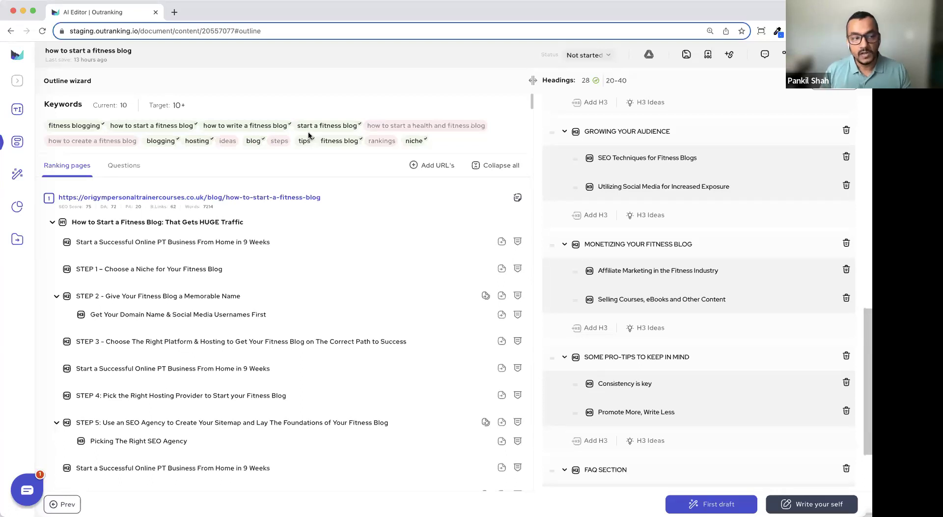
scroll(265, 297, down, 1)
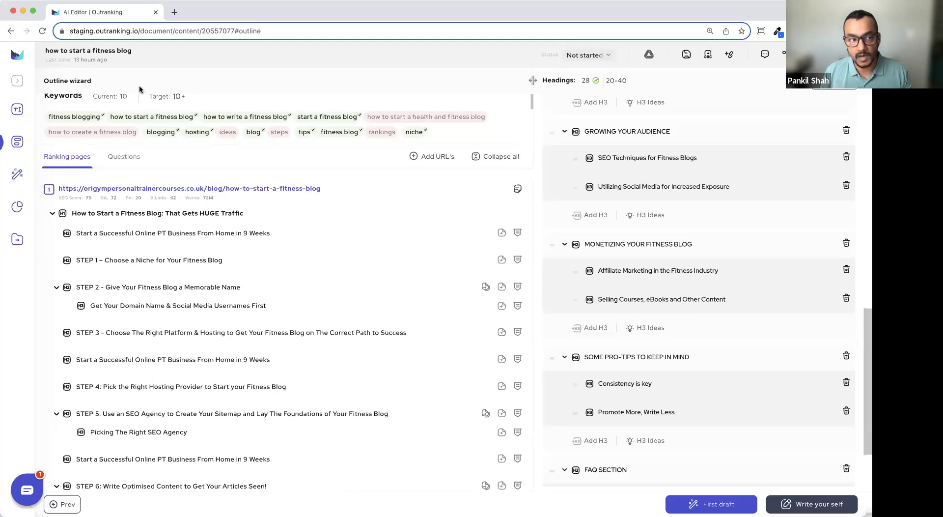
drag(95, 98, 209, 104)
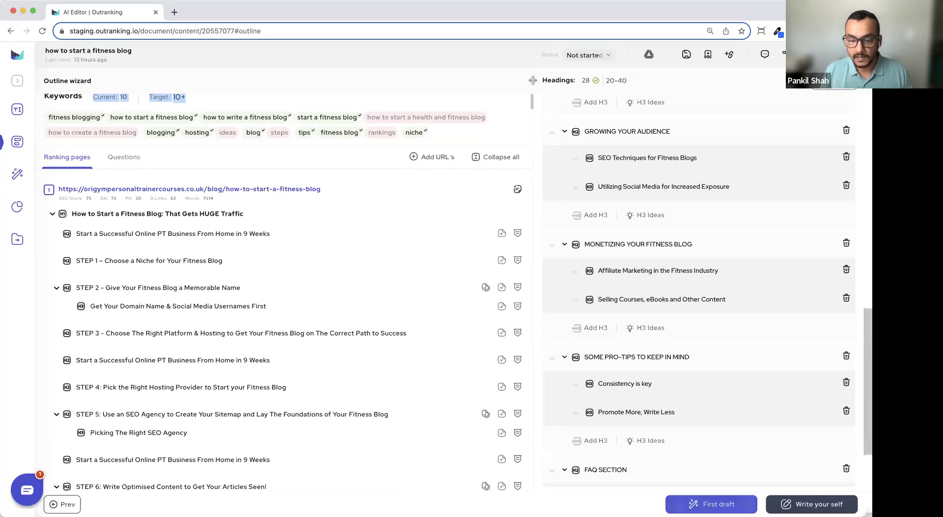
Continue to the first draft stage and look through the outline headings placed in the document
click(711, 504)
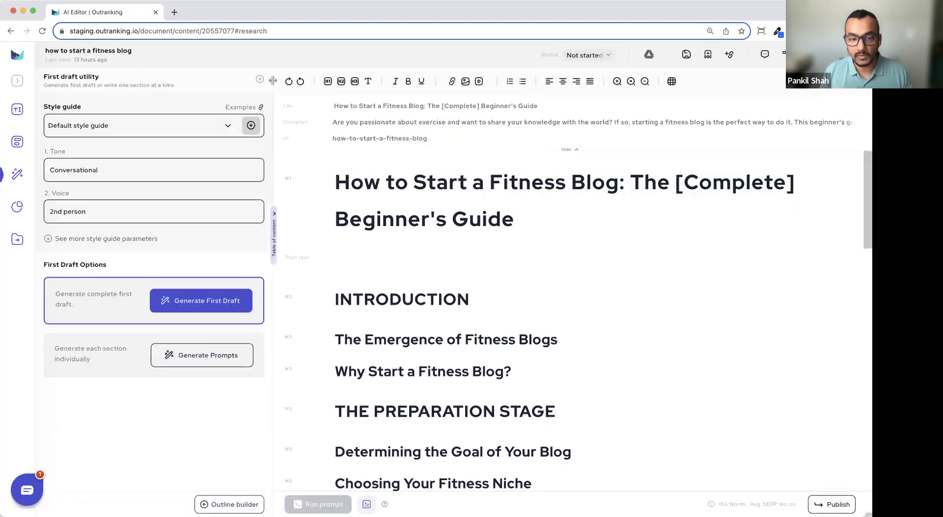
scroll(481, 394, down, 20)
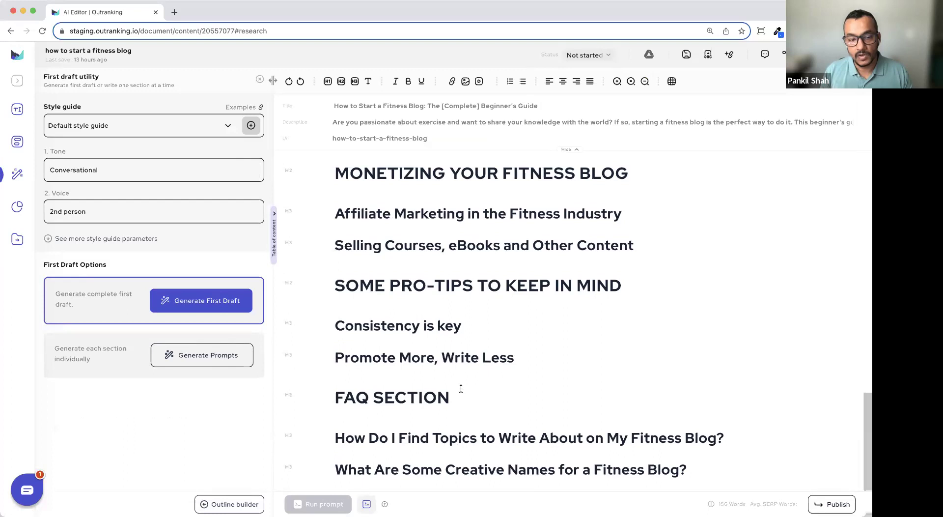
scroll(461, 389, up, 20)
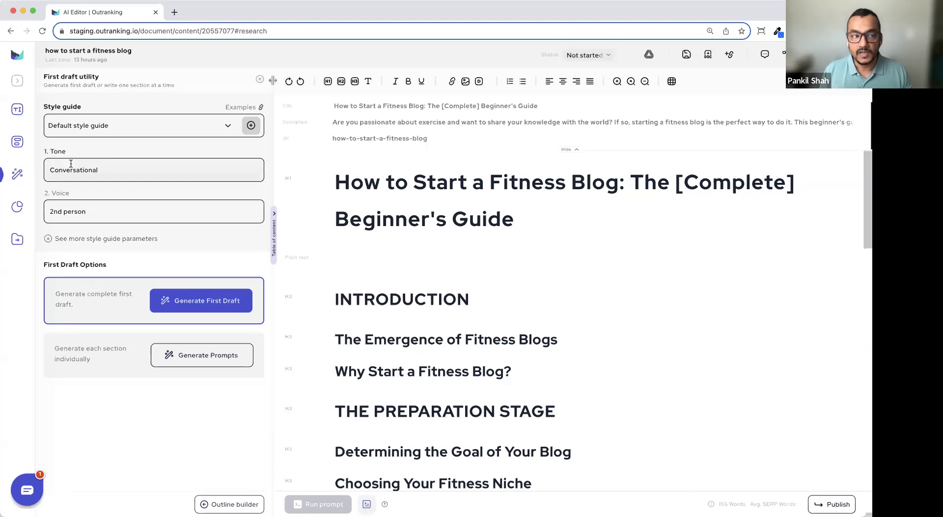
Set the style guide's tone to "Conversational like reading to the audience"
click(119, 168)
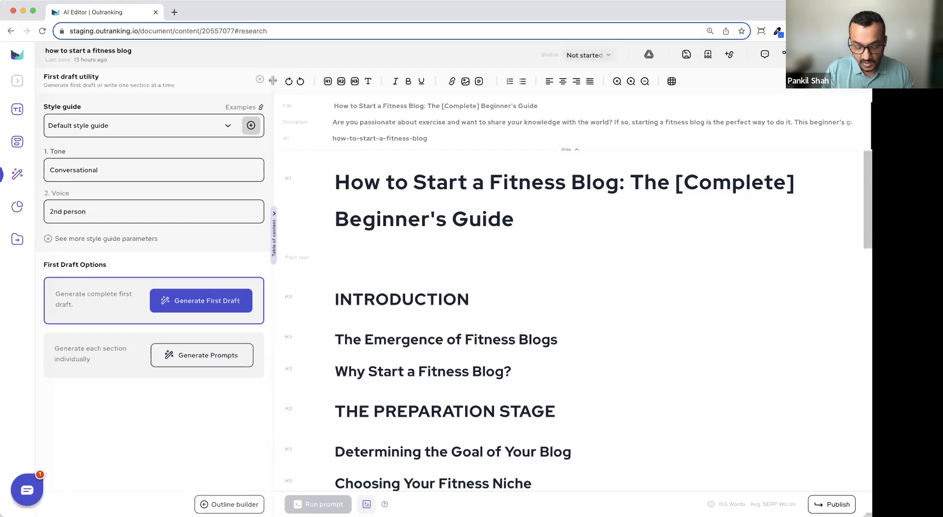
text(like reading it )
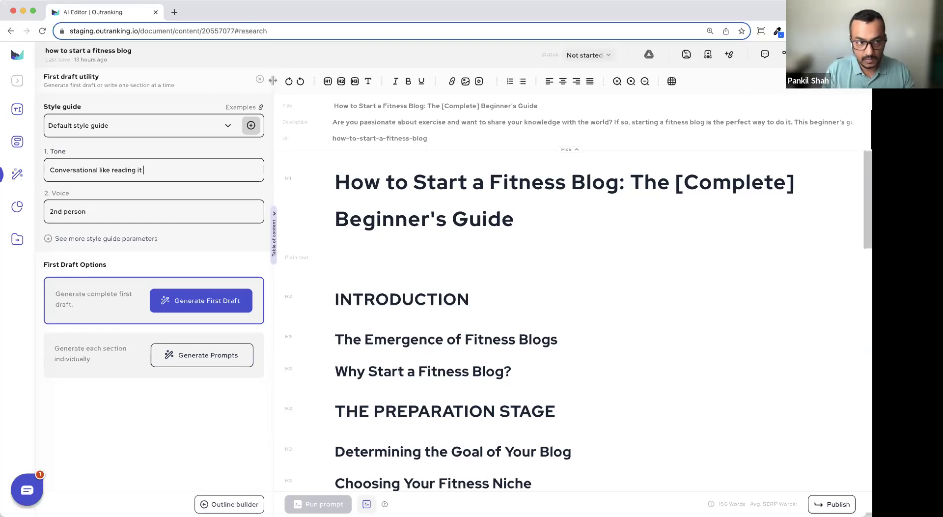
key(BackSpace)
key(BackSpace)
key(BackSpace)
text(to the aud)
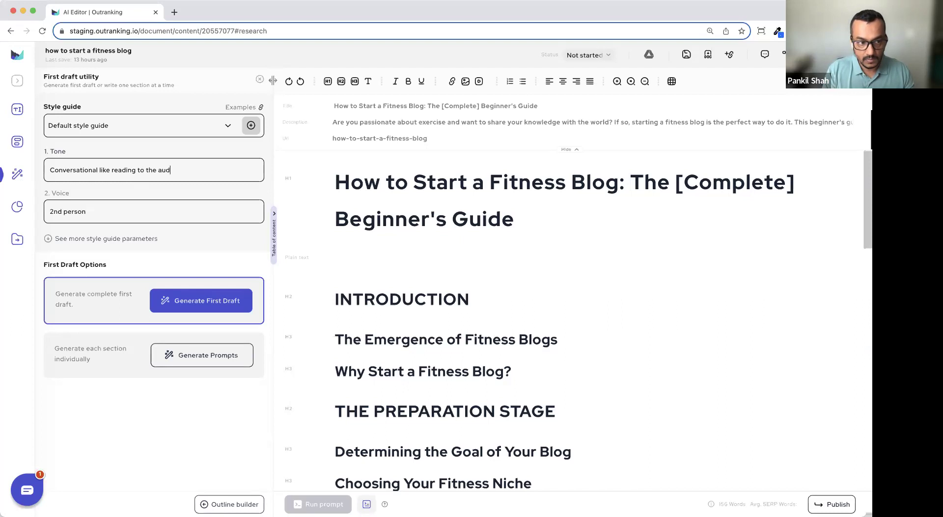
text(ience)
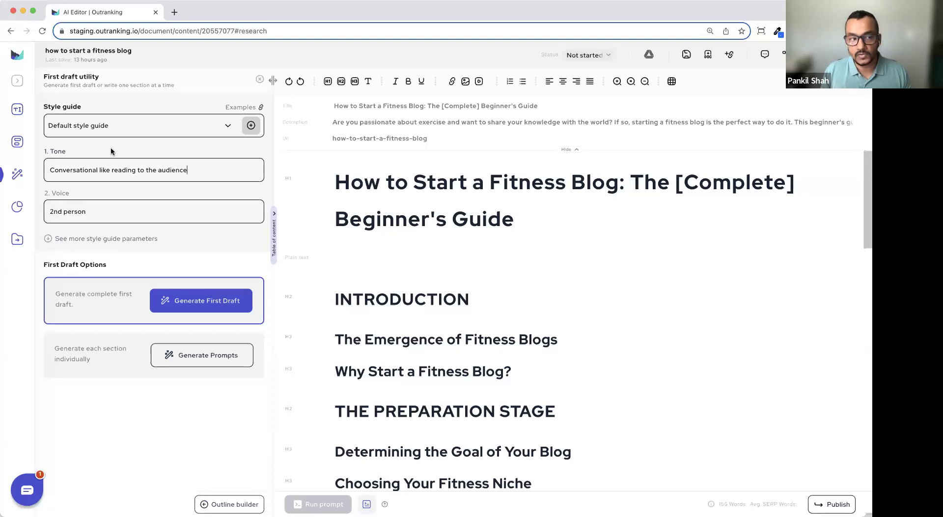
Expand the additional style guide parameters, review the writing instructions for each section type, and collapse them again
click(90, 239)
scroll(165, 275, down, 3)
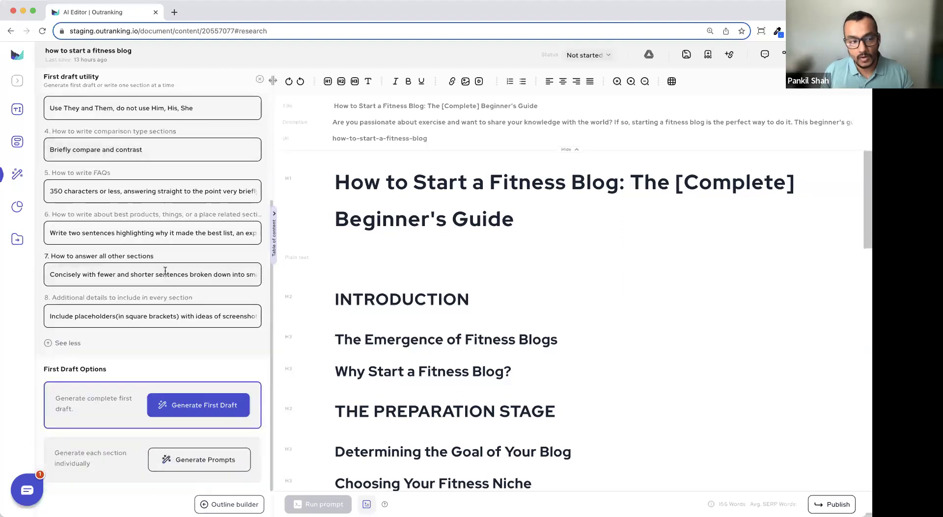
scroll(169, 269, up, 3)
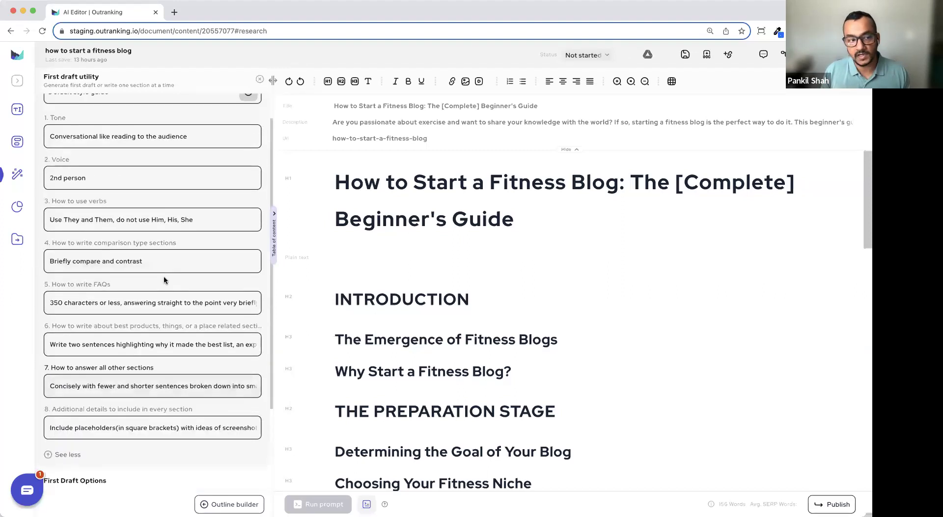
click(120, 301)
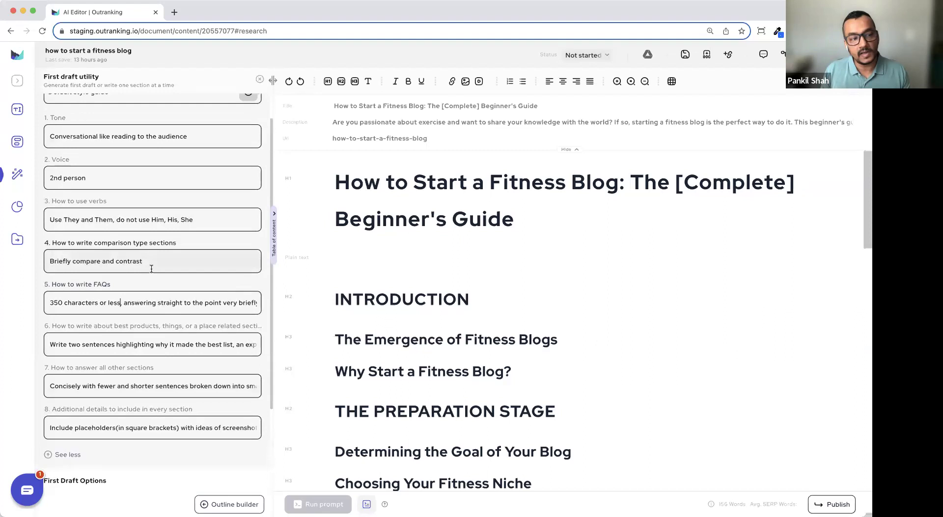
scroll(151, 269, down, 3)
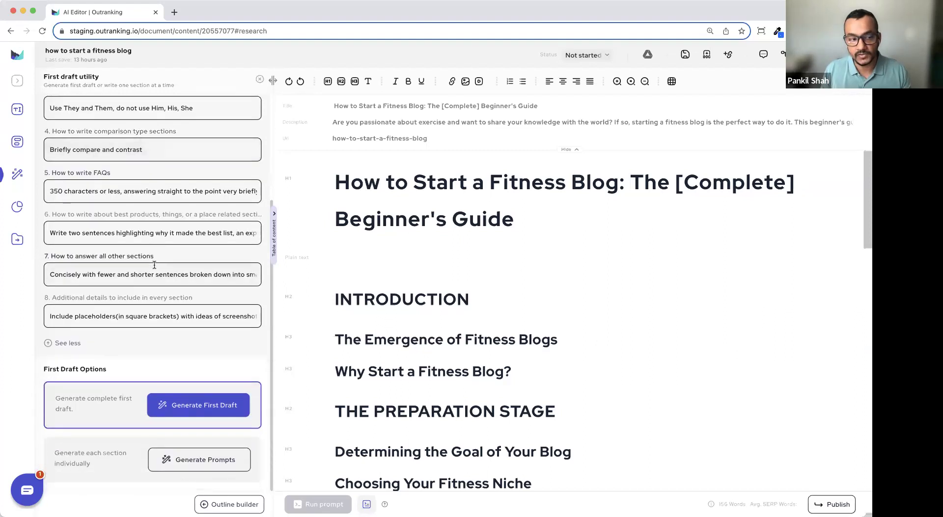
click(64, 343)
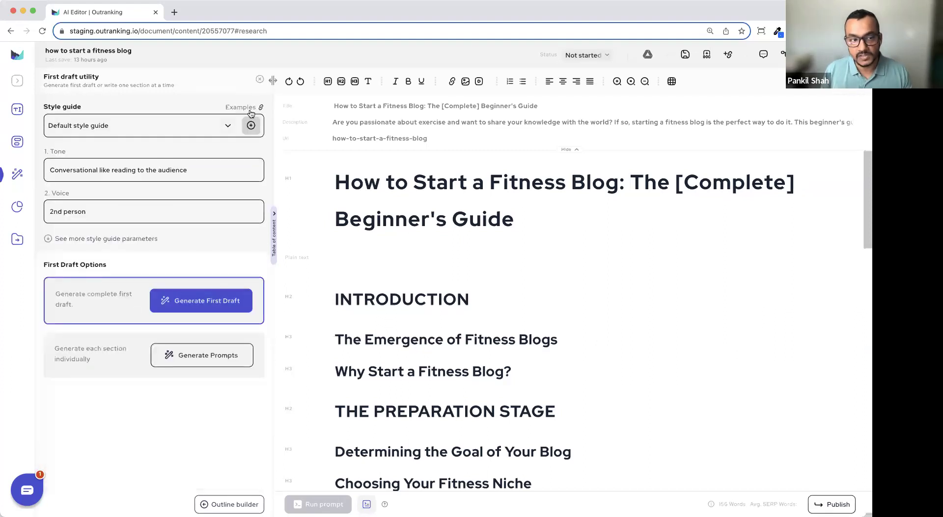
View the saved style guide templates, keep the default style guide, and generate the complete first draft
click(229, 126)
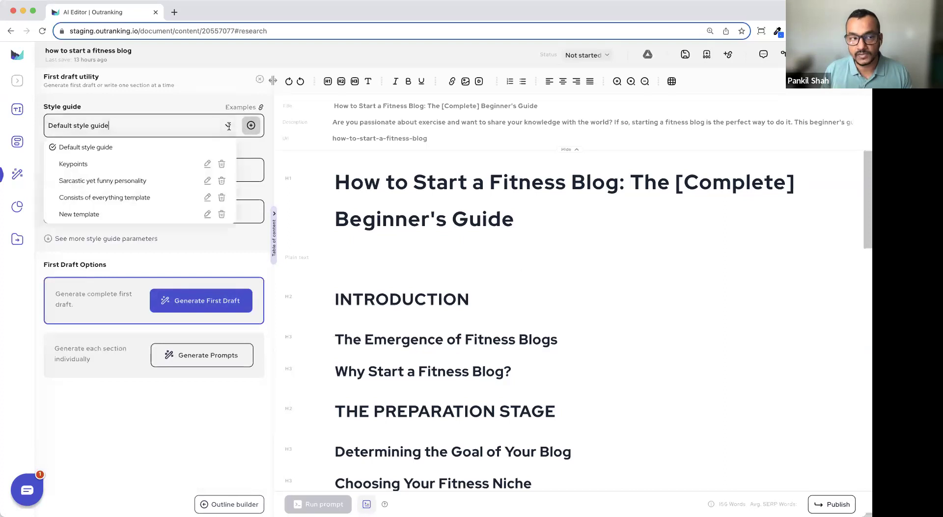
click(269, 152)
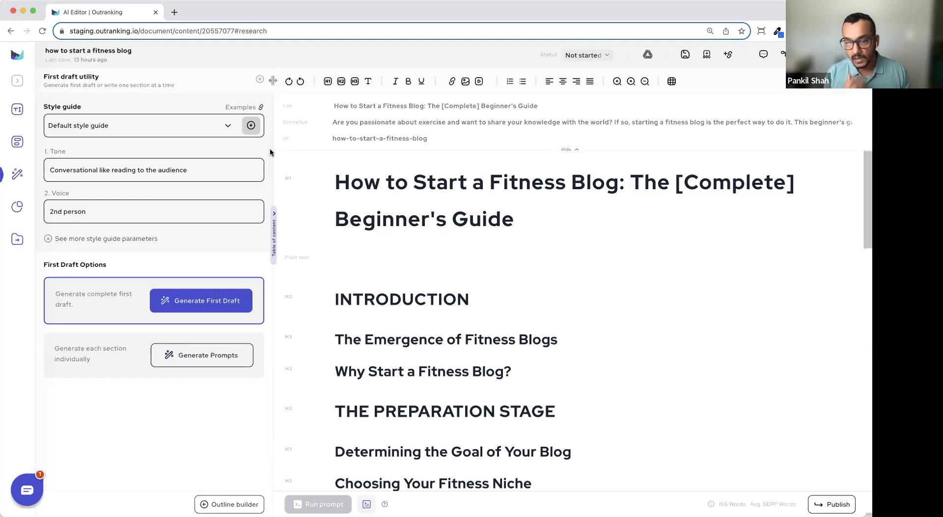
click(191, 308)
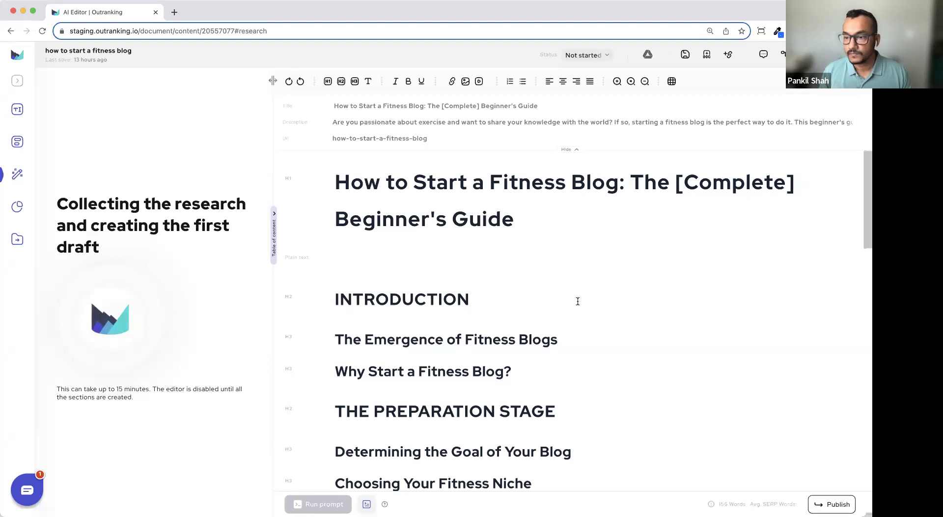
Follow the generated text in the Introduction section and the "Determining the Goal of Your Blog" subsection
scroll(577, 301, down, 3)
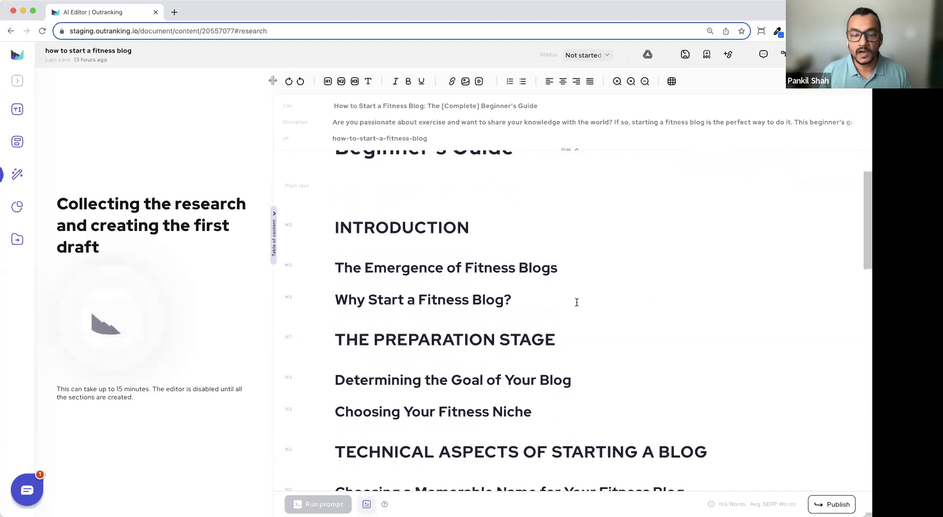
scroll(576, 302, down, 1)
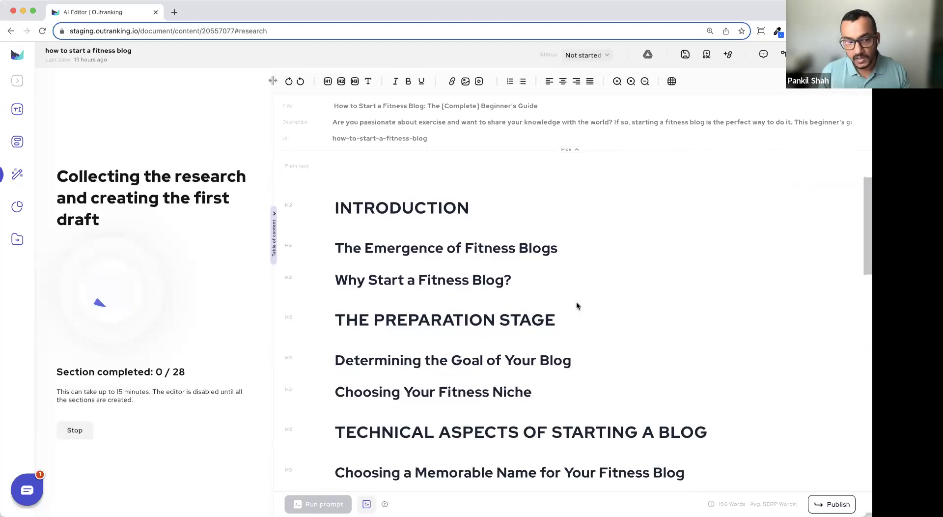
scroll(577, 304, down, 1)
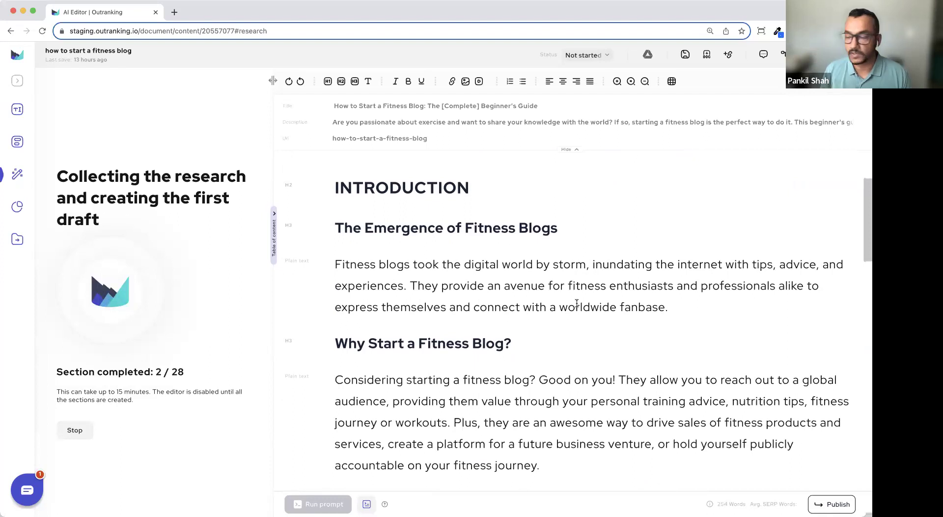
scroll(577, 303, down, 6)
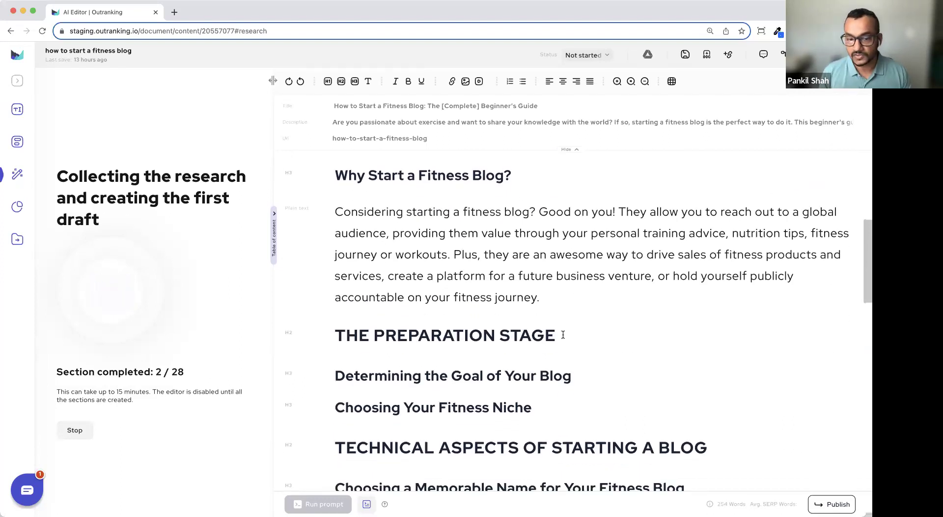
drag(562, 337, 303, 340)
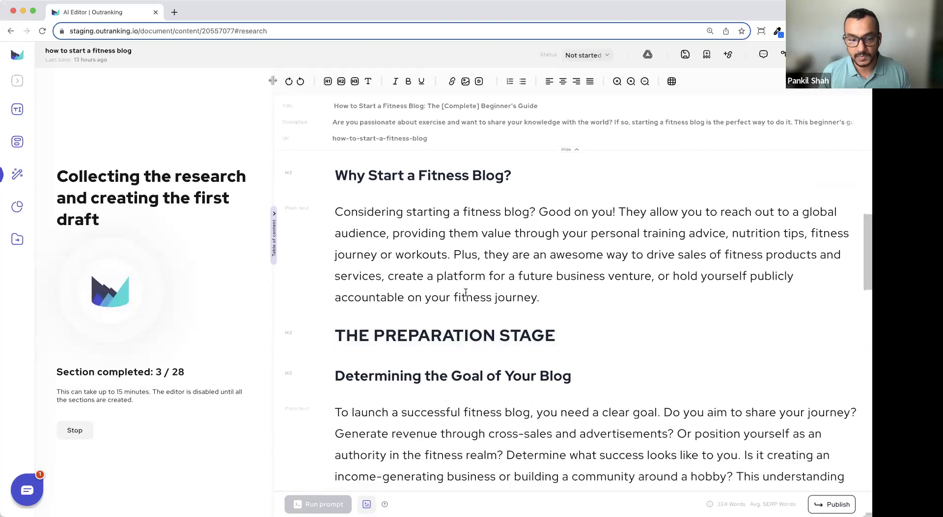
scroll(569, 320, down, 2)
scroll(570, 319, down, 4)
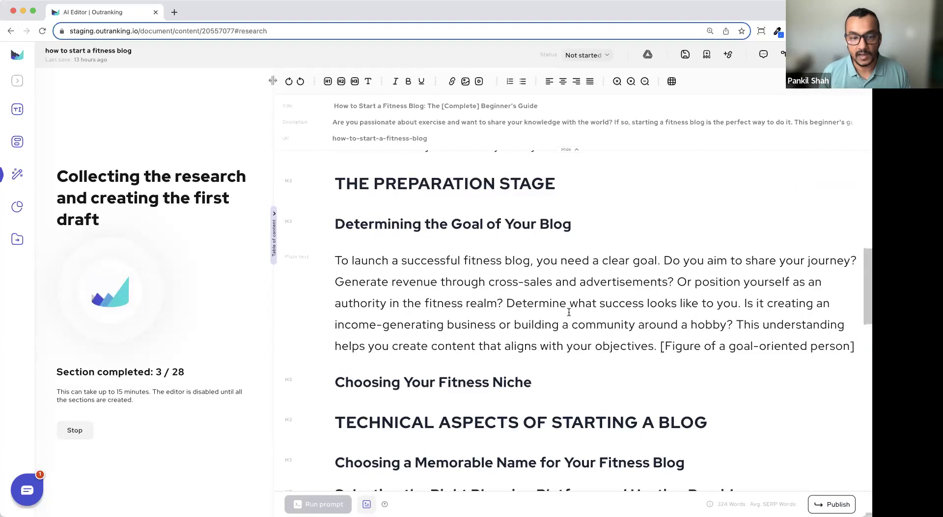
Review the generated text on choosing a fitness niche and a memorable blog name, plus the headings still awaiting content
scroll(665, 376, down, 7)
scroll(665, 377, up, 7)
scroll(665, 377, down, 6)
scroll(666, 377, down, 7)
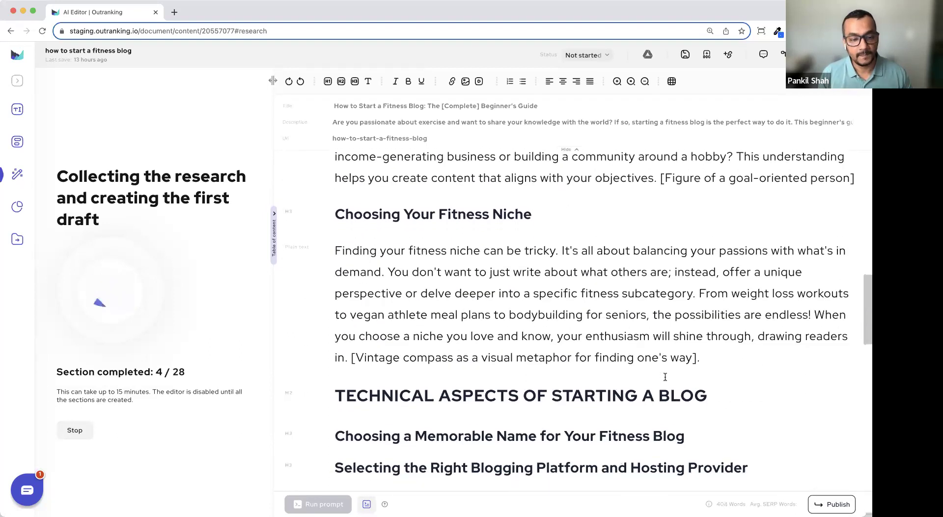
scroll(665, 376, up, 6)
scroll(666, 376, up, 18)
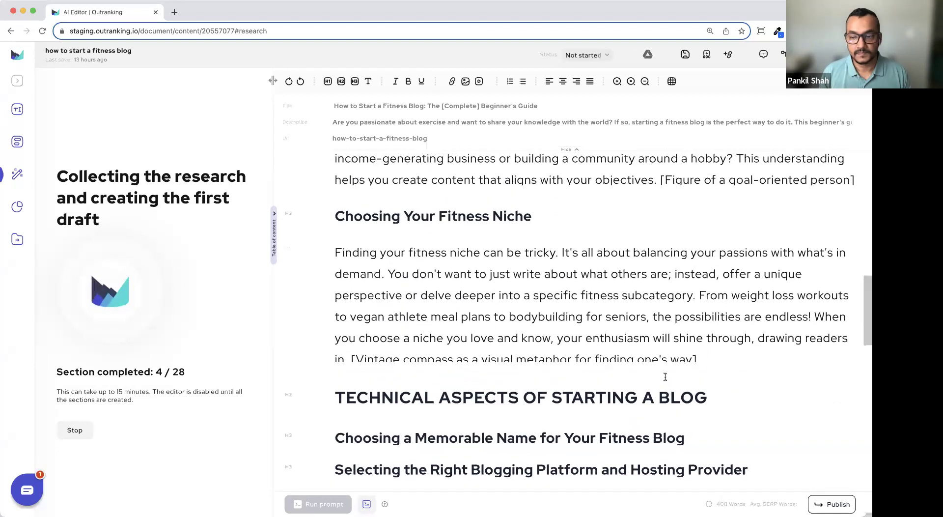
scroll(665, 377, down, 20)
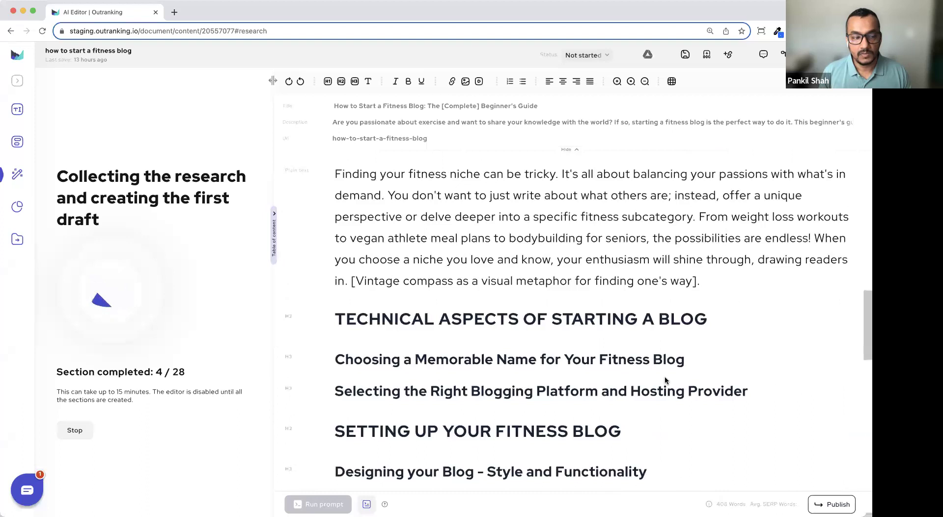
scroll(666, 380, down, 8)
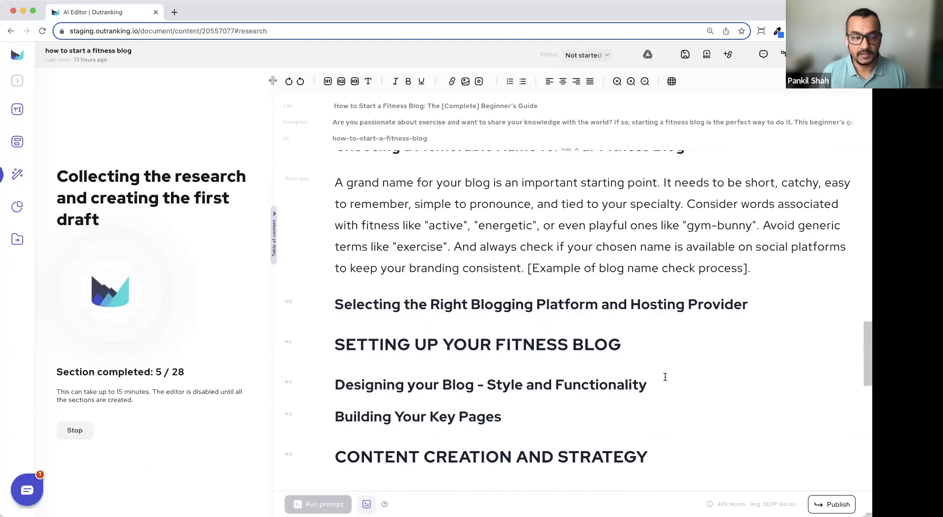
scroll(665, 379, down, 3)
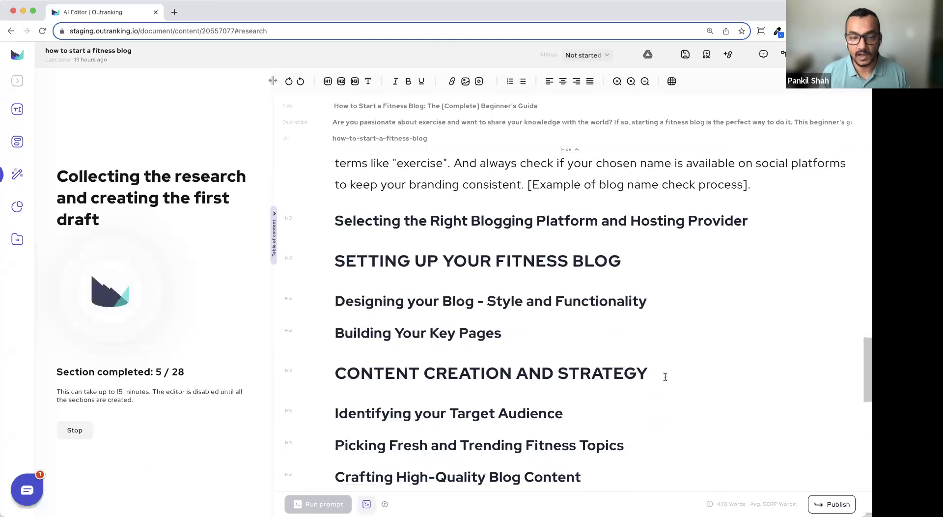
Return to the start of the draft and reread the Introduction and Preparation Stage sections
scroll(666, 377, up, 20)
scroll(665, 377, down, 11)
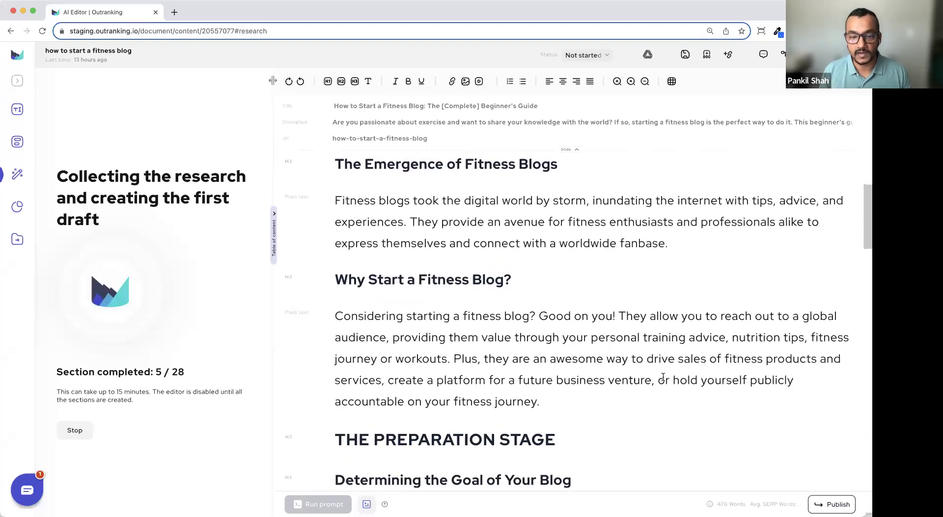
scroll(664, 377, up, 5)
scroll(664, 376, up, 2)
scroll(663, 377, down, 4)
scroll(663, 377, up, 3)
scroll(663, 377, down, 3)
scroll(663, 377, down, 6)
scroll(663, 377, down, 5)
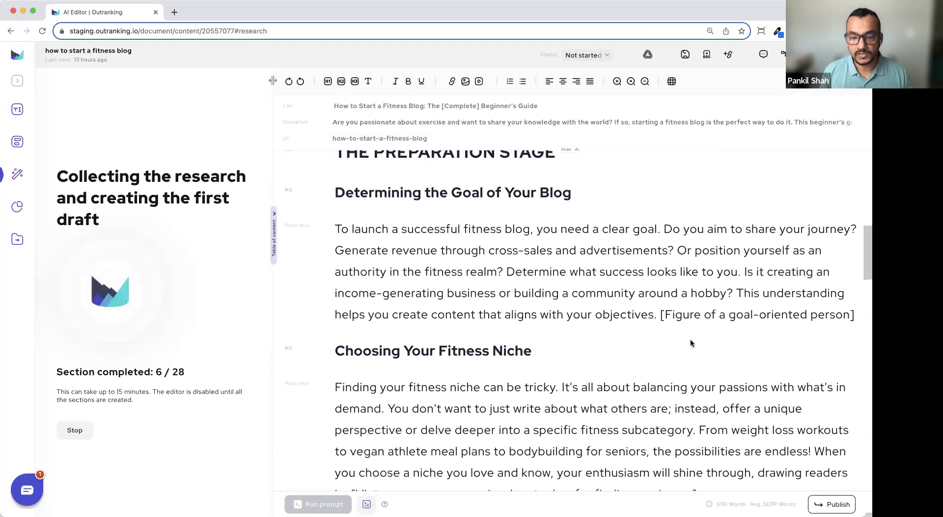
Examine the bracketed placeholders, highlighting "[Example of blog name check process]", and read the blogging platform and hosting provider section
scroll(692, 329, down, 3)
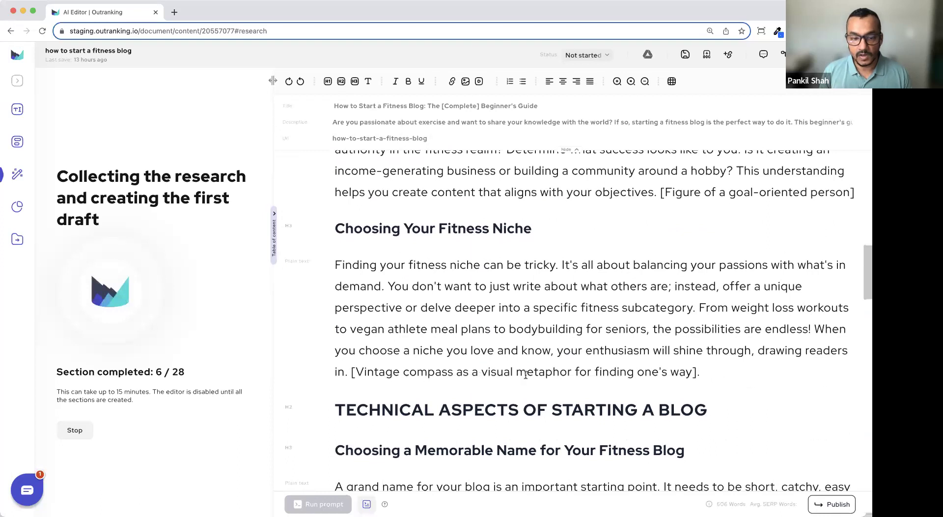
scroll(547, 376, down, 5)
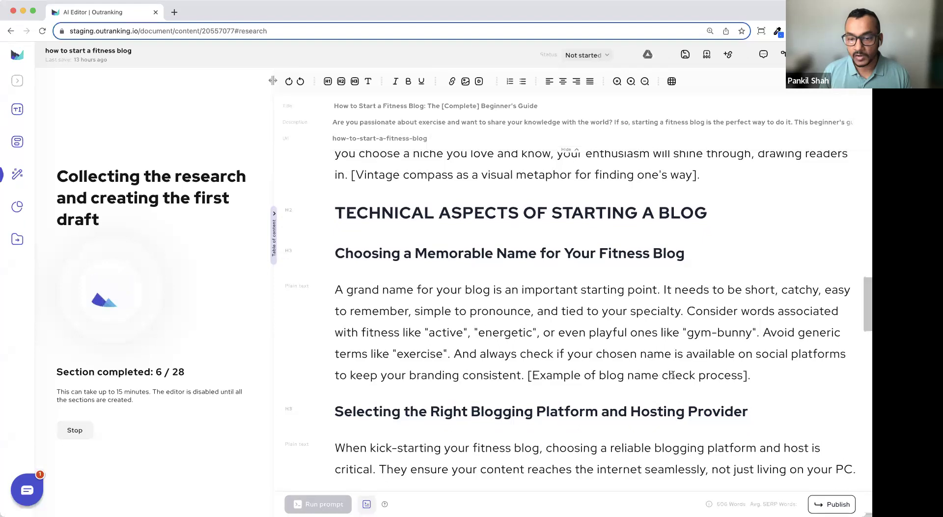
drag(751, 375, 529, 375)
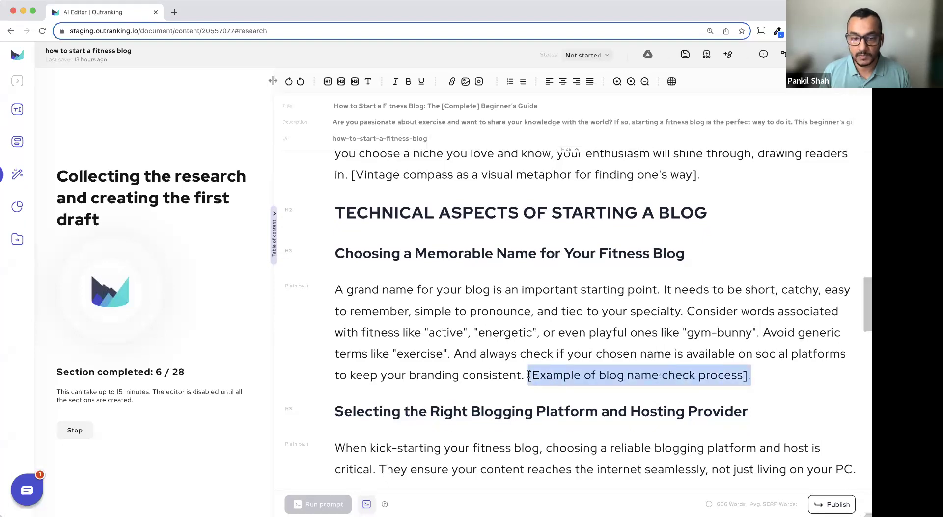
scroll(529, 375, down, 3)
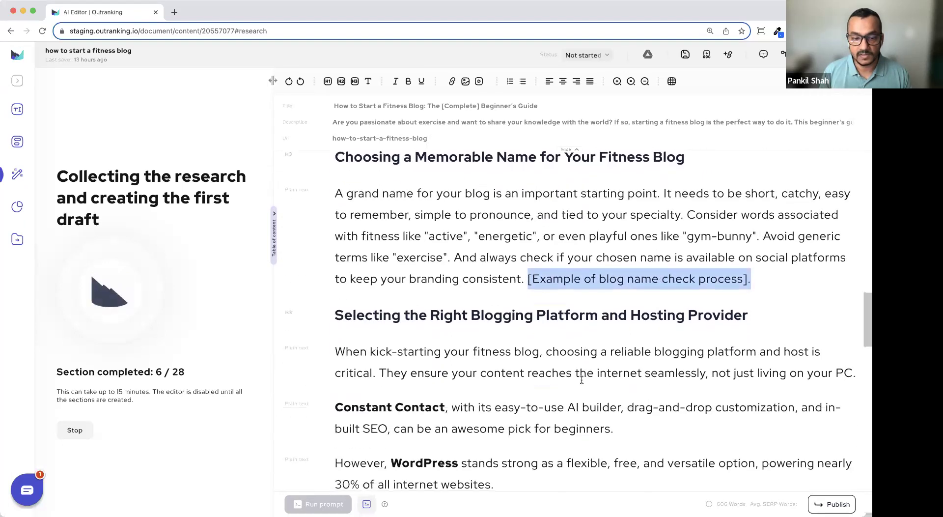
scroll(582, 380, down, 4)
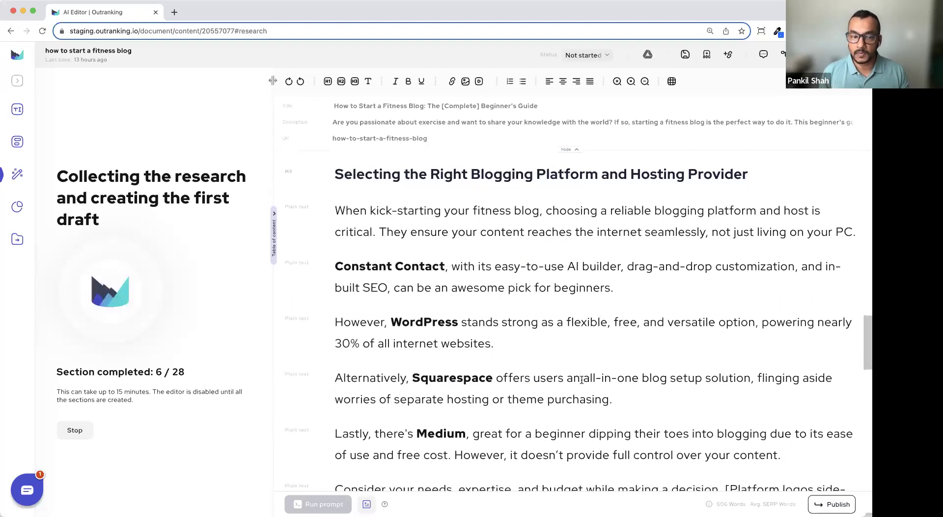
scroll(582, 379, down, 4)
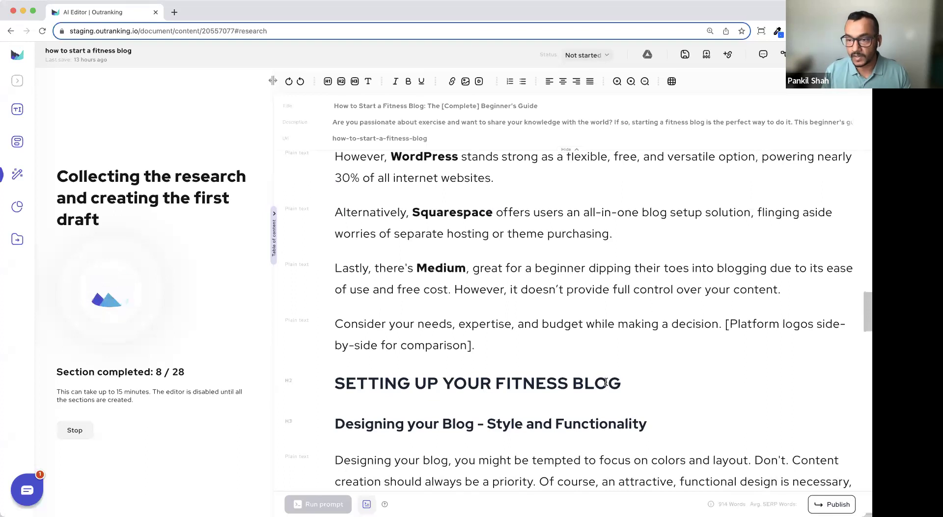
scroll(419, 292, up, 3)
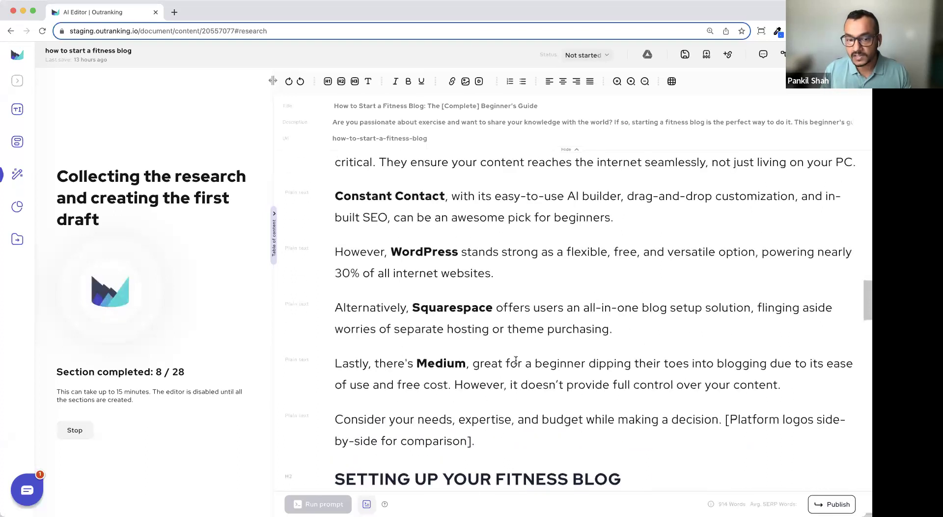
Read the "Setting Up Your Fitness Blog" section, covering the design tips and the key pages
scroll(491, 343, down, 9)
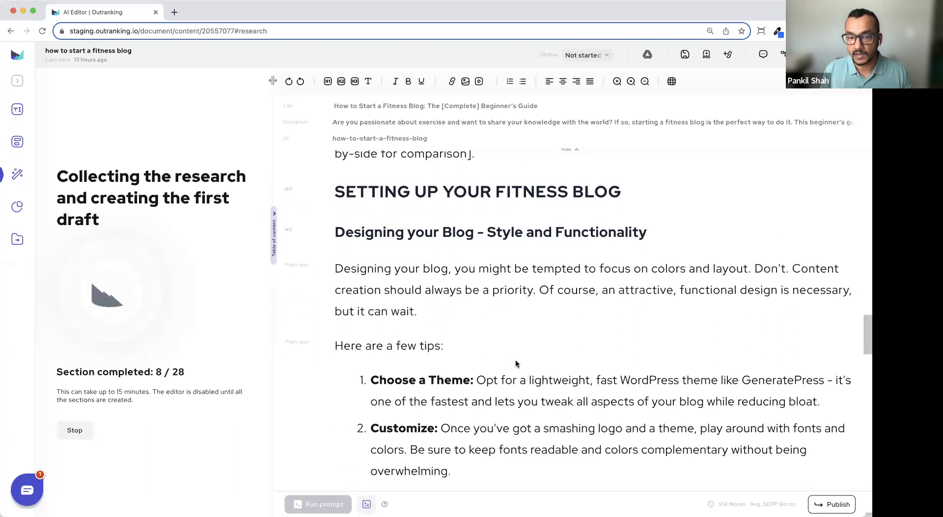
scroll(515, 364, down, 1)
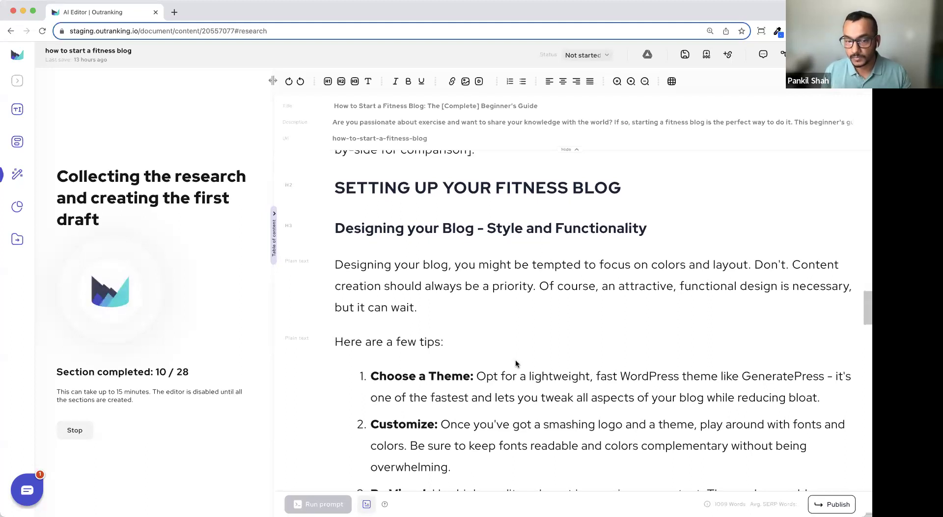
scroll(515, 363, down, 1)
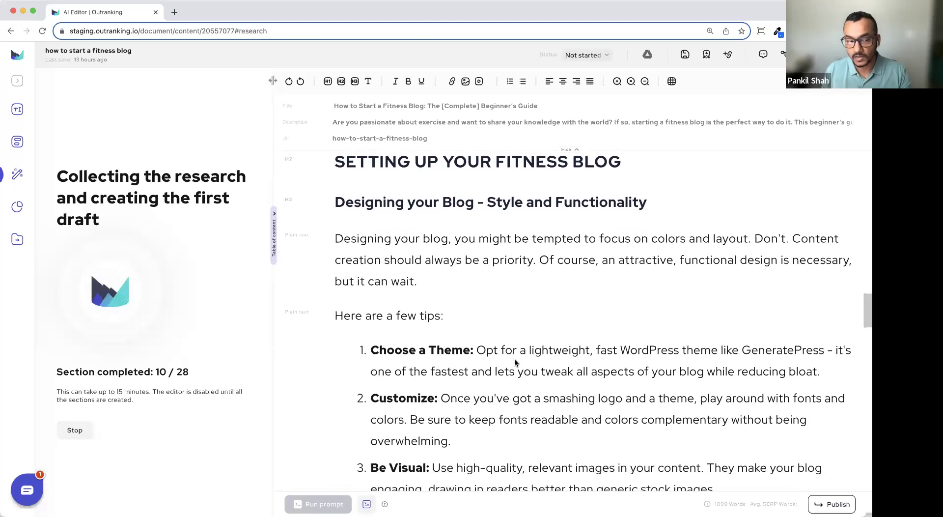
scroll(515, 363, down, 6)
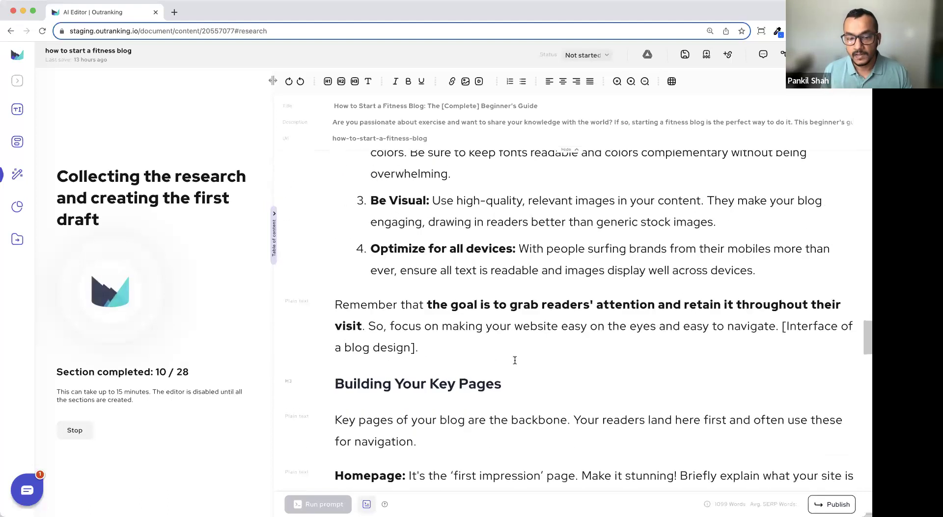
scroll(515, 362, down, 8)
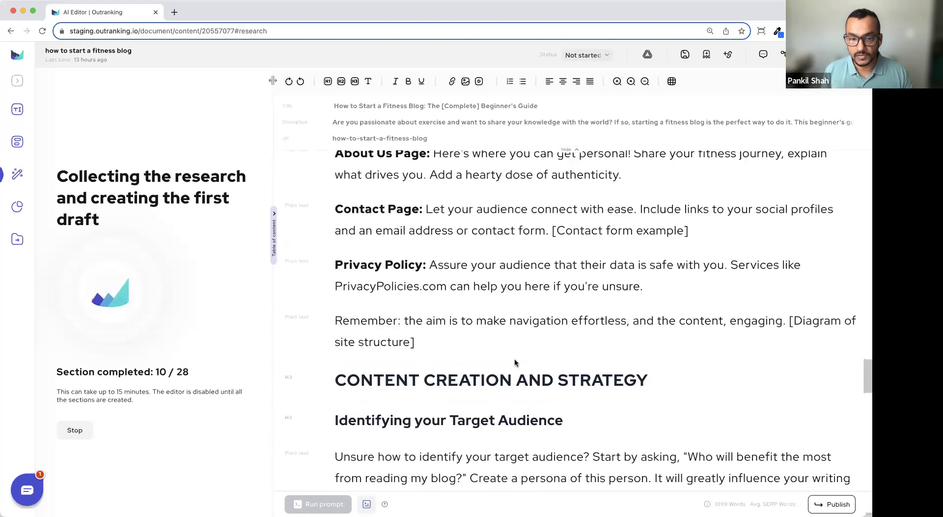
Examine the "[Contact form example]" placeholder and review the Content Creation and Strategy section through the start of Growing Your Audience
drag(688, 230, 549, 231)
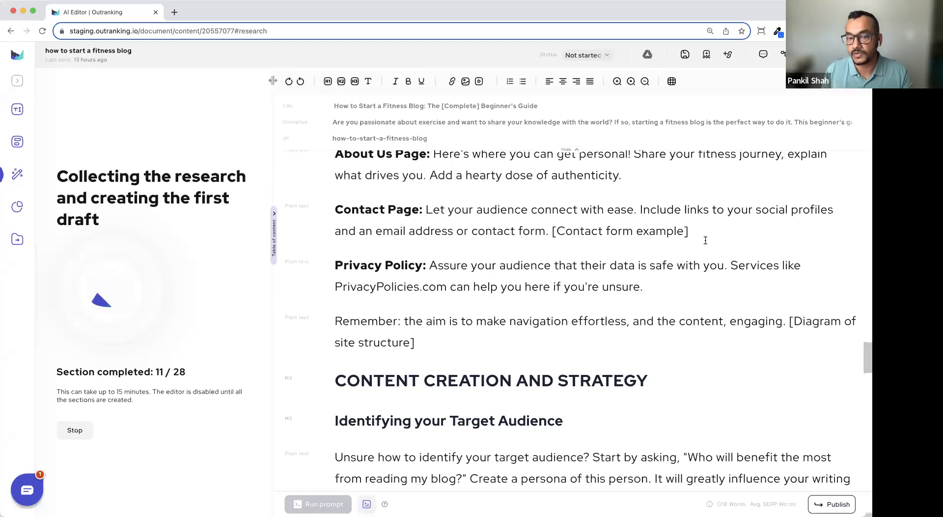
scroll(750, 275, down, 1)
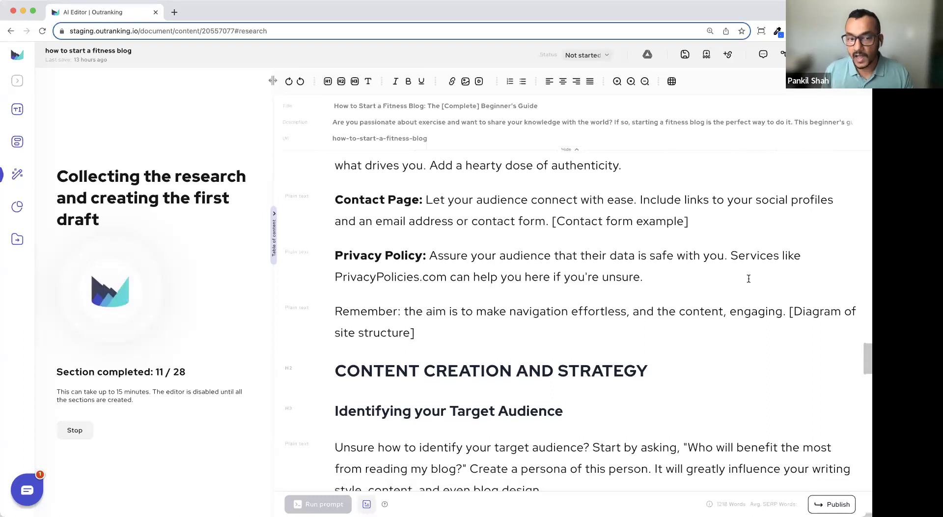
scroll(748, 279, down, 10)
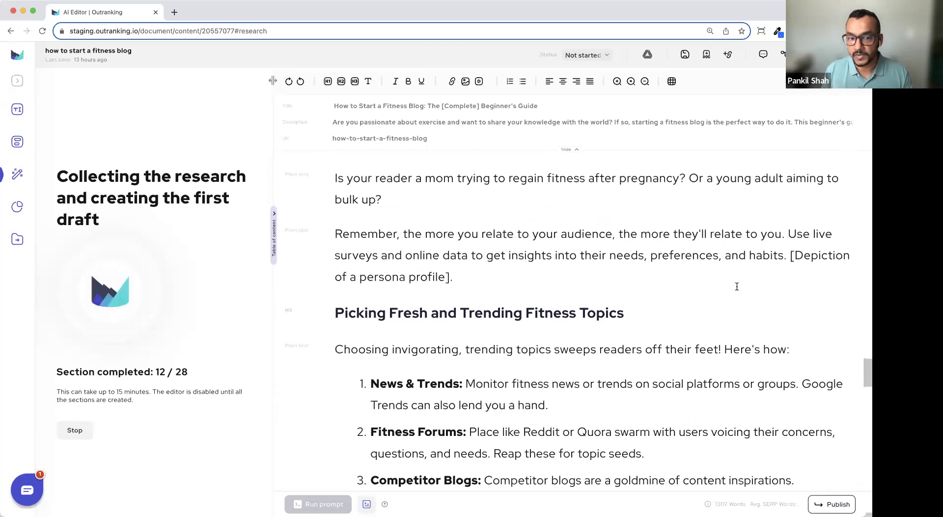
scroll(736, 287, up, 1)
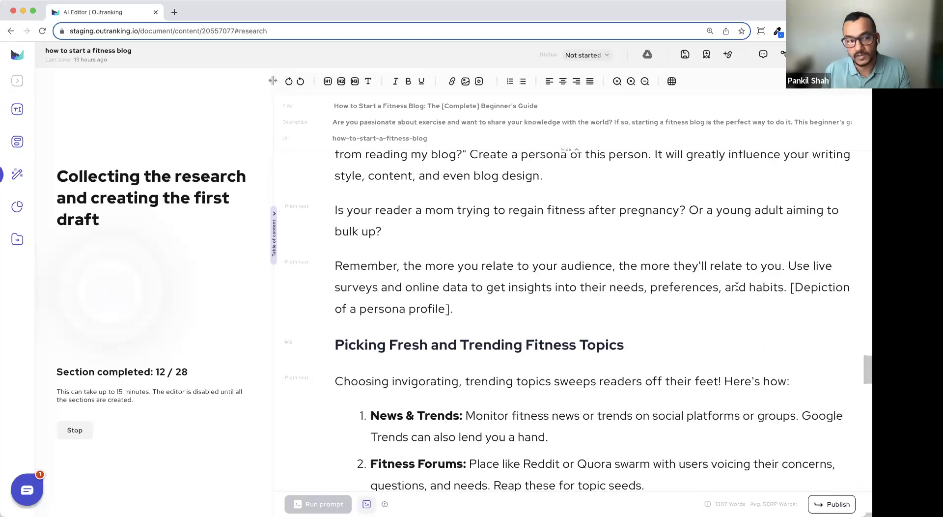
scroll(764, 300, down, 4)
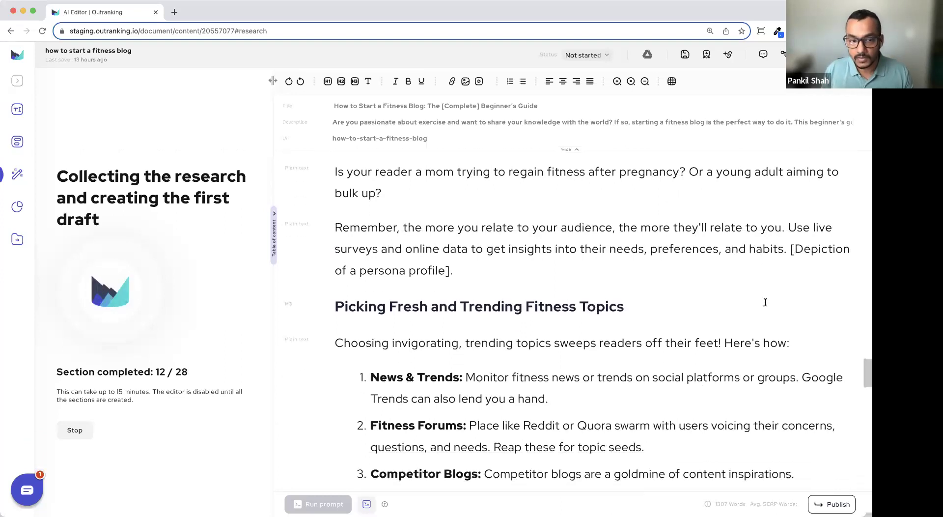
scroll(765, 302, down, 12)
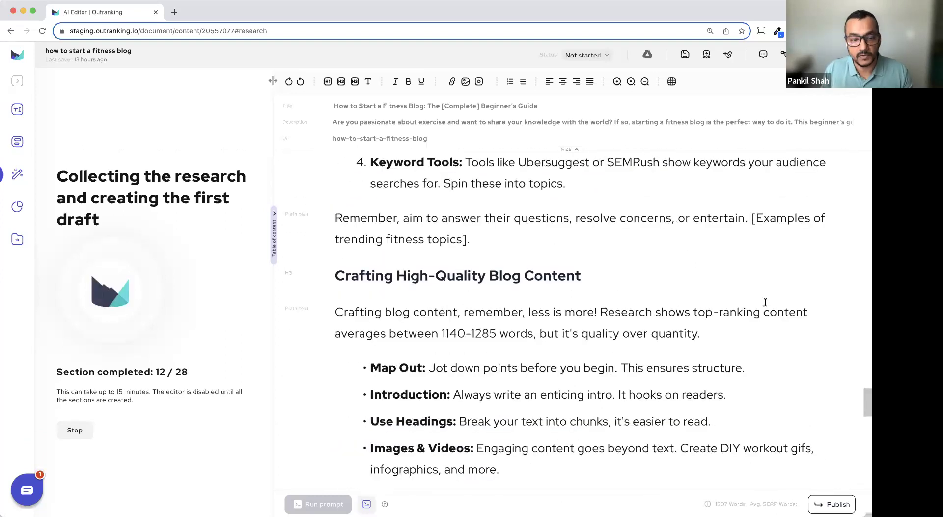
scroll(765, 302, down, 5)
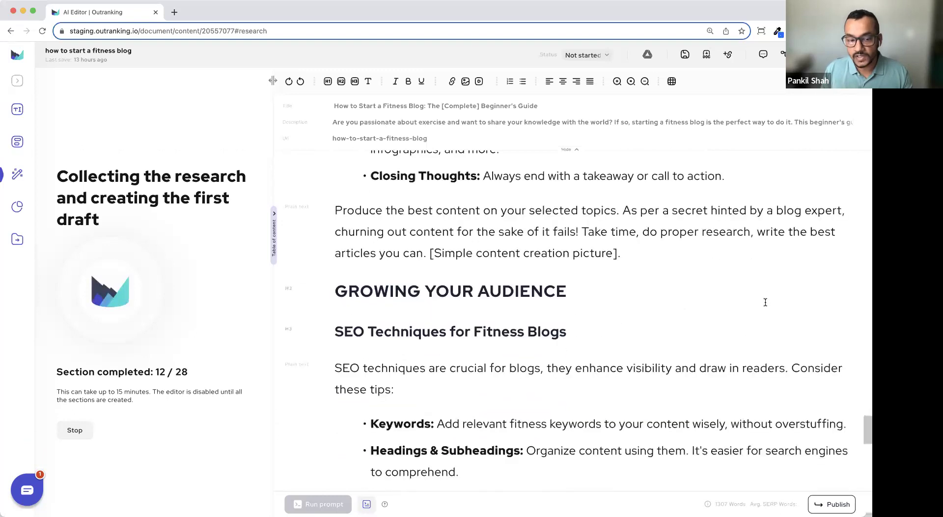
Read the Growing Your Audience section, covering the SEO techniques, the social media tips and the bracketed social media promotion placeholder
scroll(765, 302, down, 4)
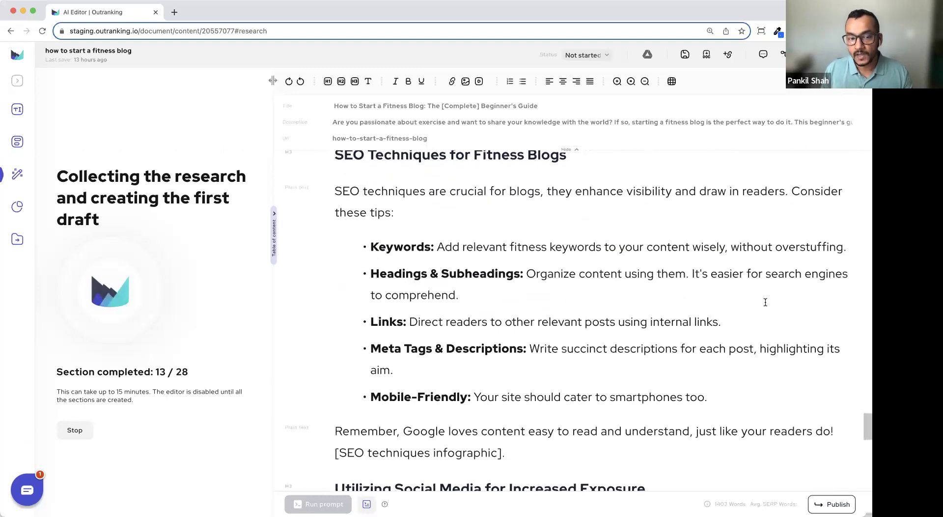
scroll(765, 302, down, 3)
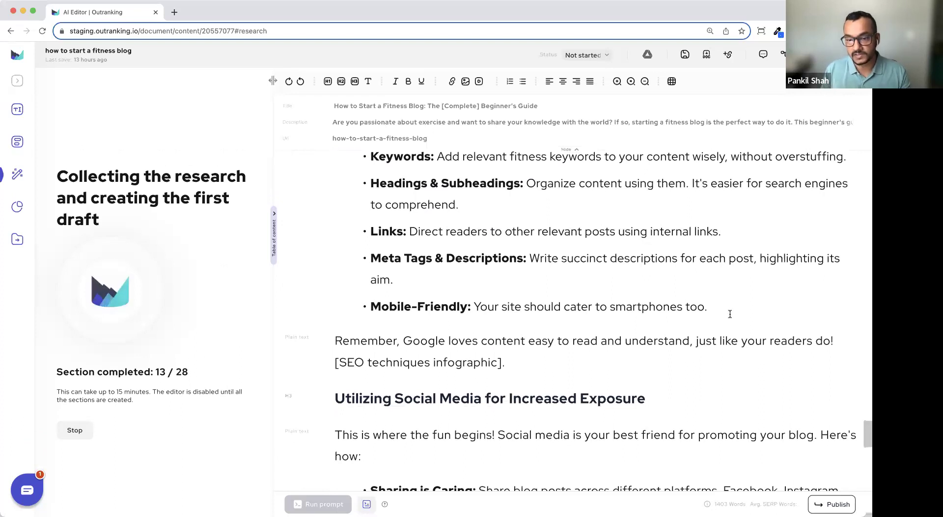
scroll(730, 314, down, 4)
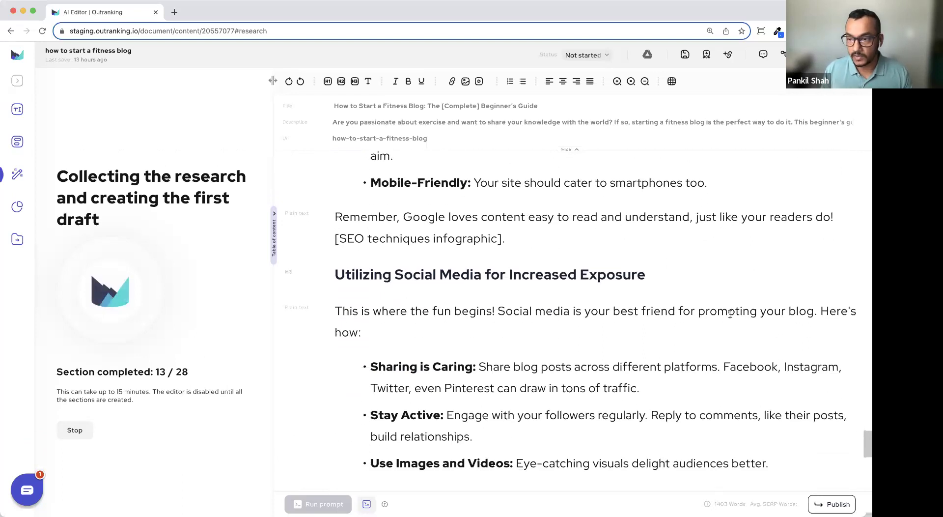
scroll(564, 295, down, 5)
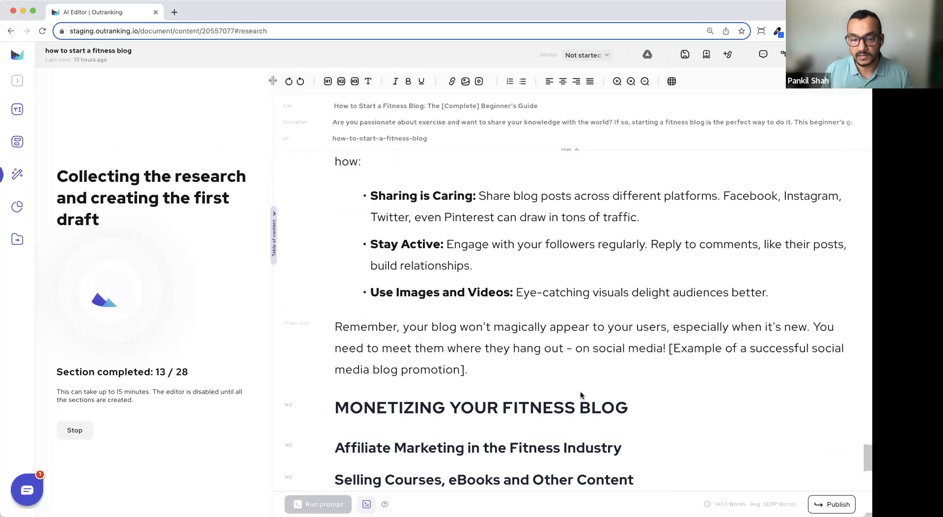
drag(467, 372, 406, 121)
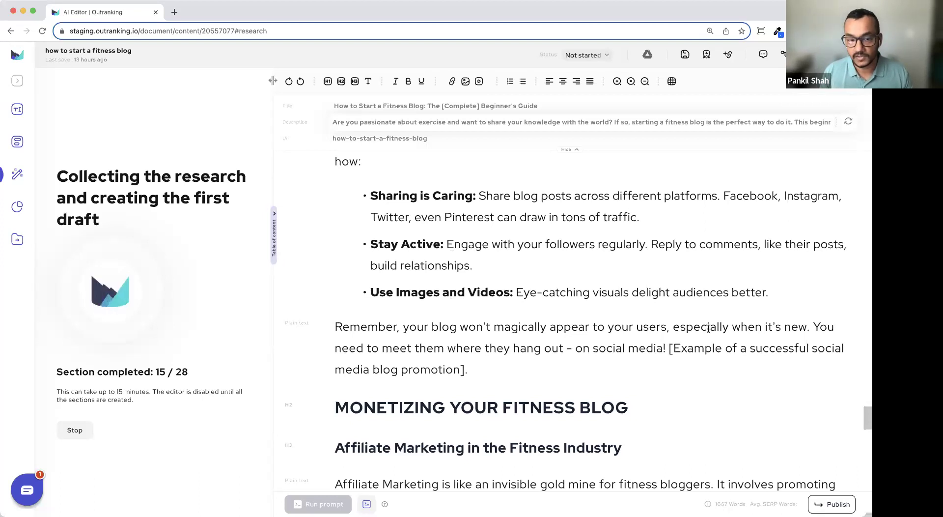
Read on through the monetization section and the pro-tips section toward the FAQ
scroll(709, 328, down, 12)
scroll(709, 329, down, 6)
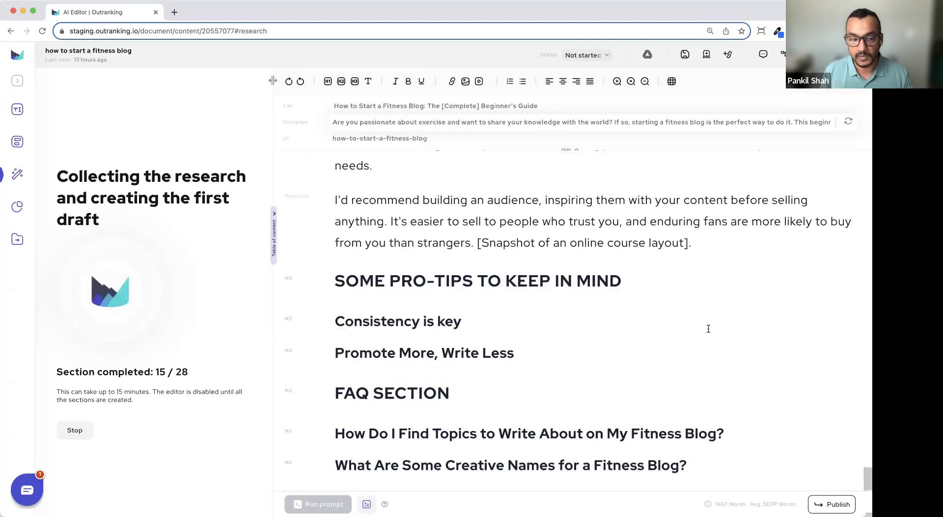
scroll(779, 413, down, 5)
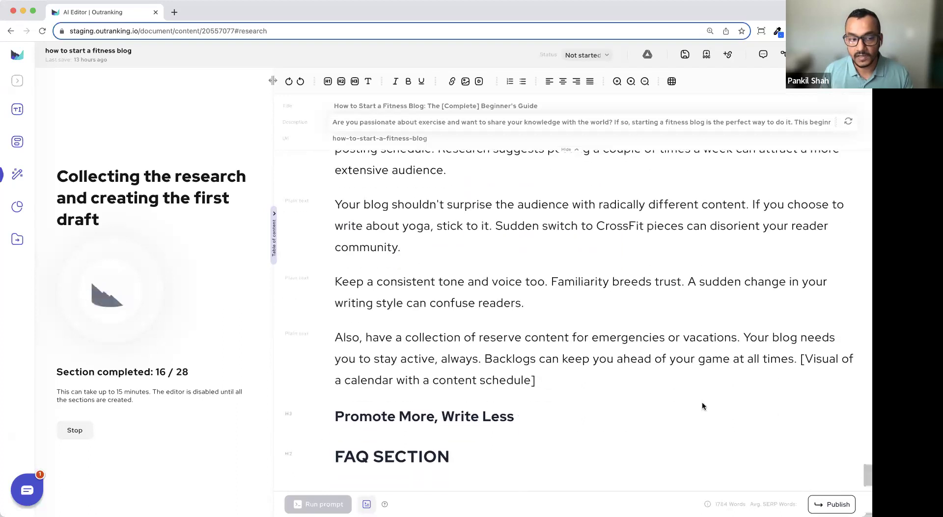
scroll(700, 478, down, 1)
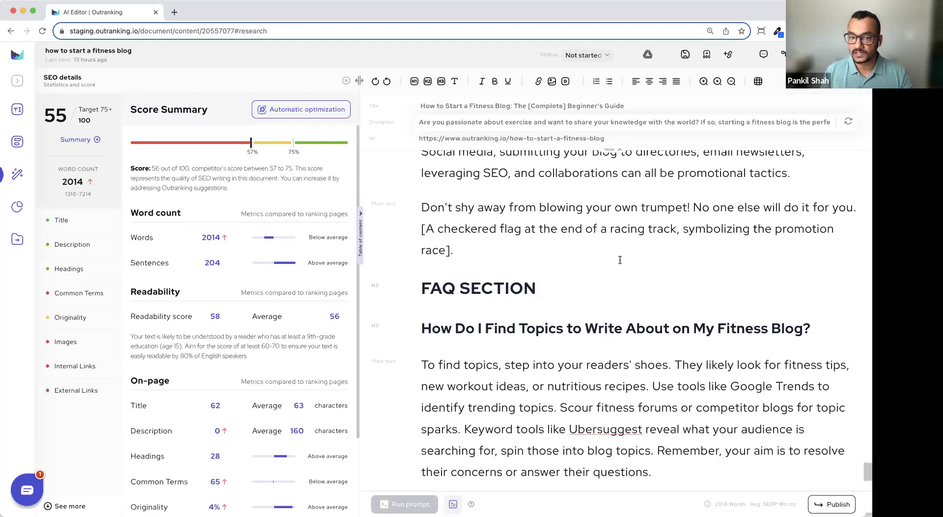
Examine the checkered flag placeholder above the FAQ section, and reread the pro-tips back up to the affiliate marketing text
drag(456, 251, 404, 231)
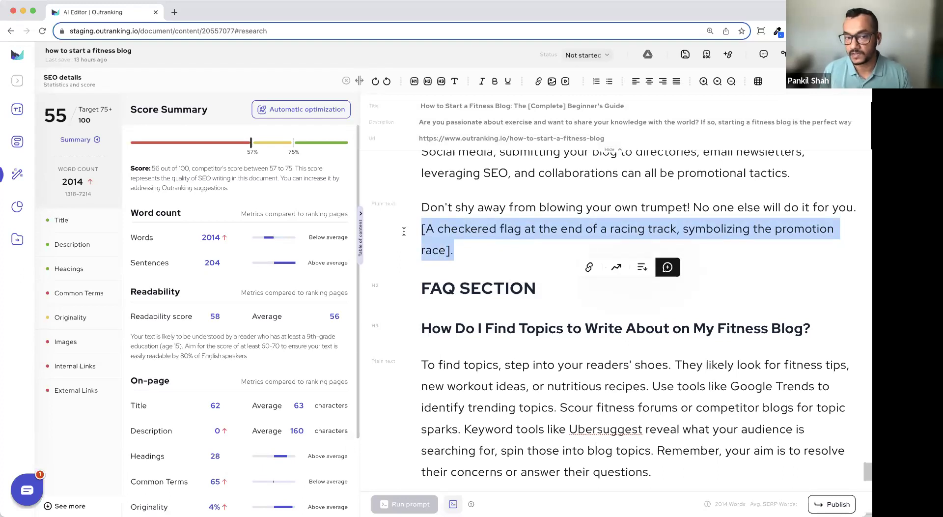
click(460, 255)
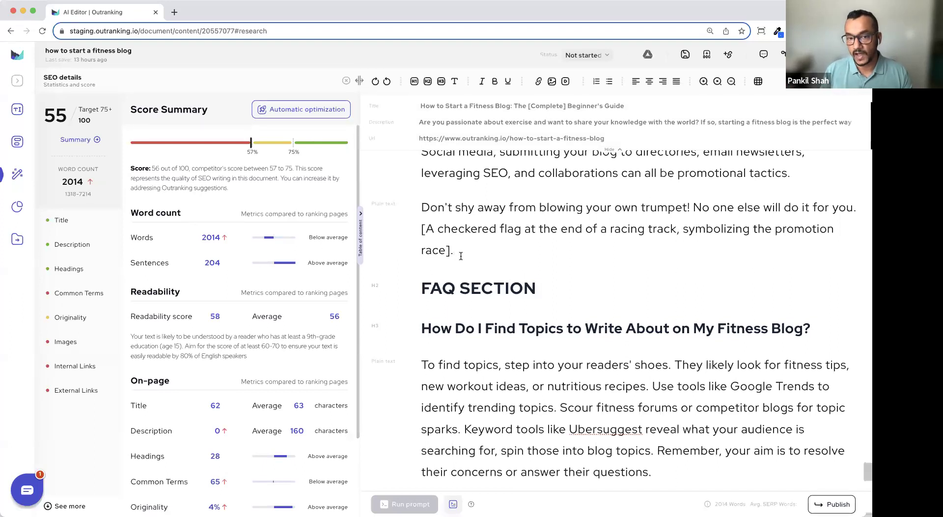
scroll(472, 251, up, 10)
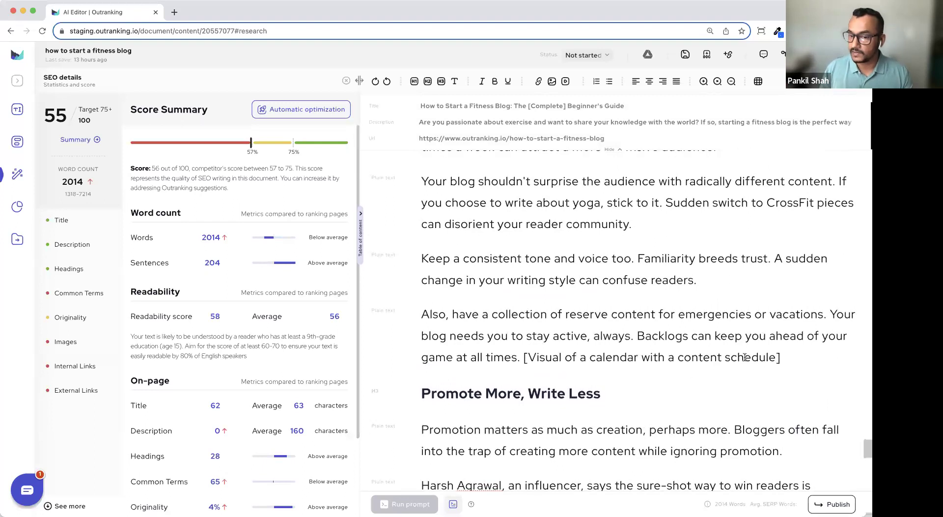
scroll(734, 334, up, 3)
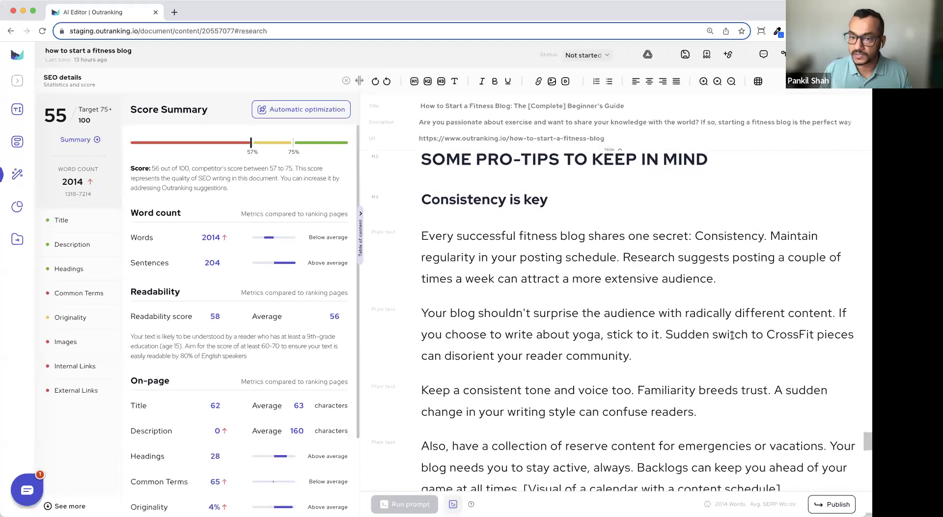
scroll(732, 336, up, 1)
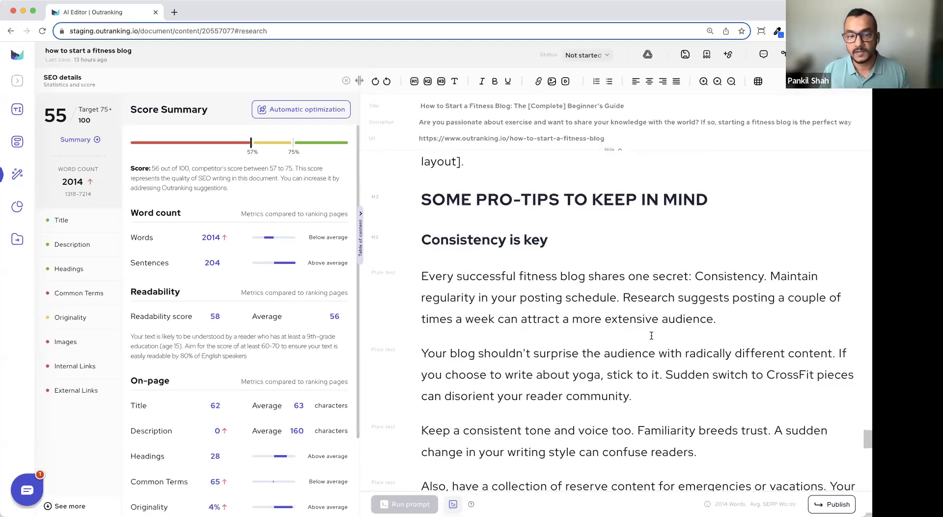
scroll(651, 336, up, 10)
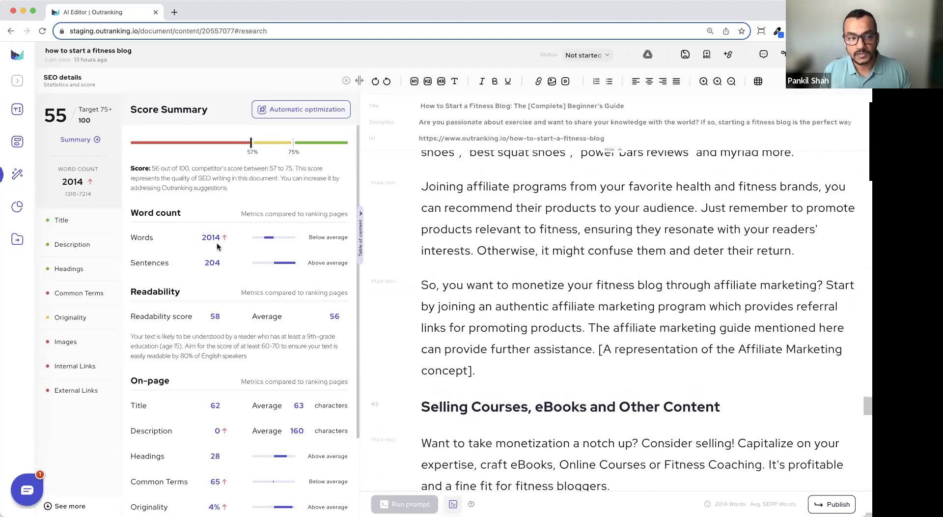
Start automatic optimization for Missing common terms and Internal links, highlighting the Affiliate Marketing concept placeholder in the draft
mouse_move(75, 191)
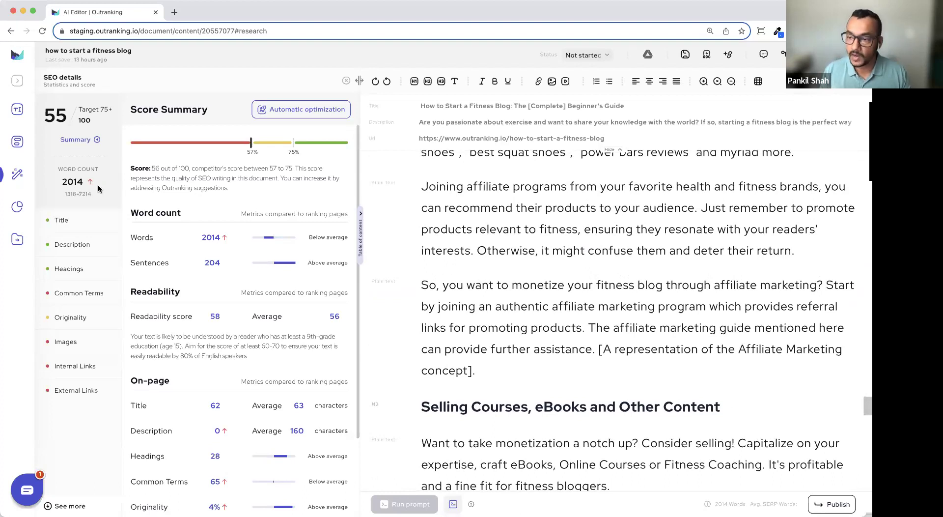
click(301, 113)
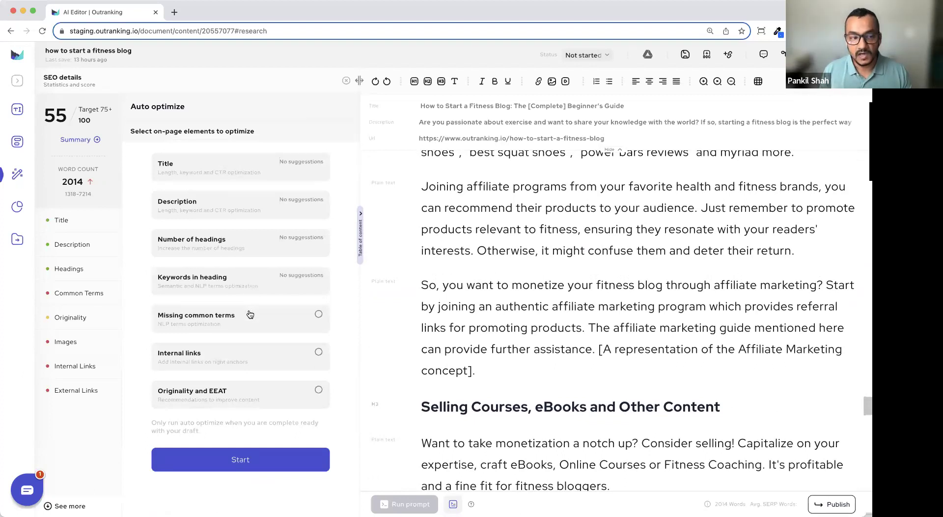
click(266, 324)
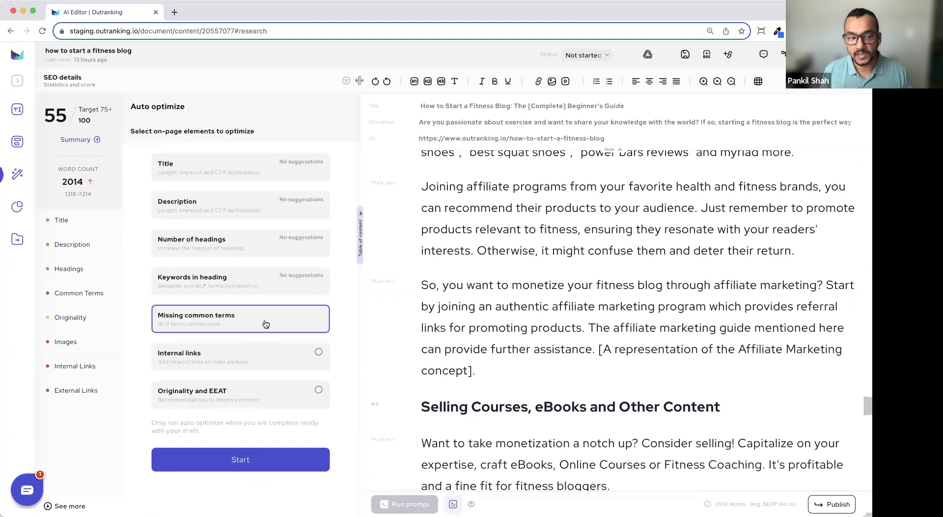
click(291, 358)
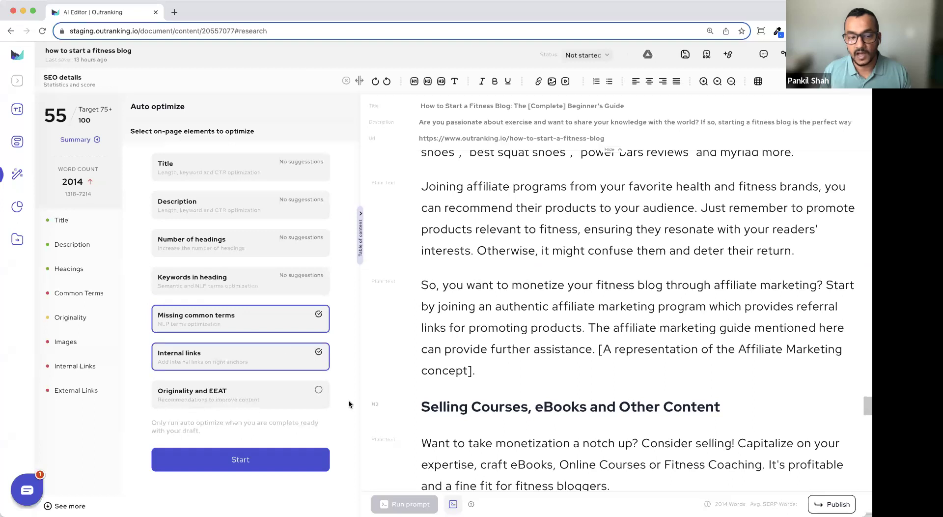
drag(476, 371, 598, 350)
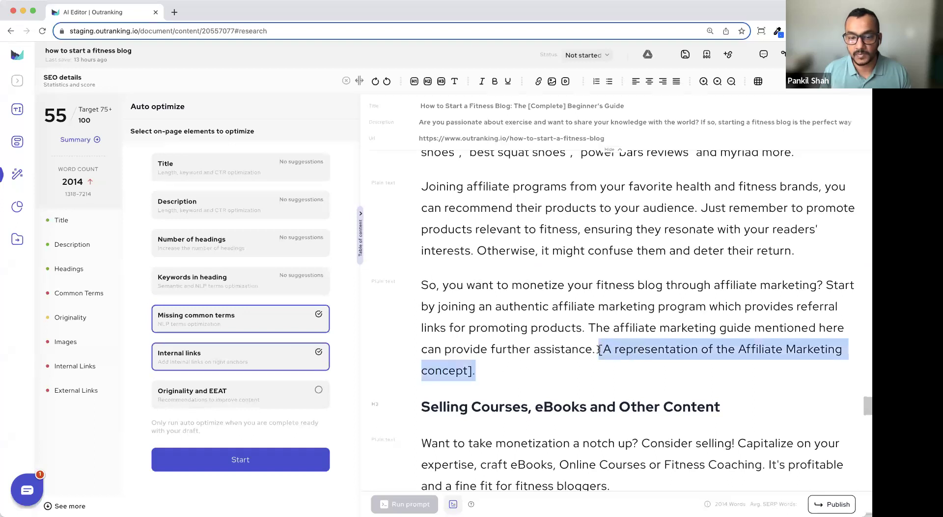
click(240, 464)
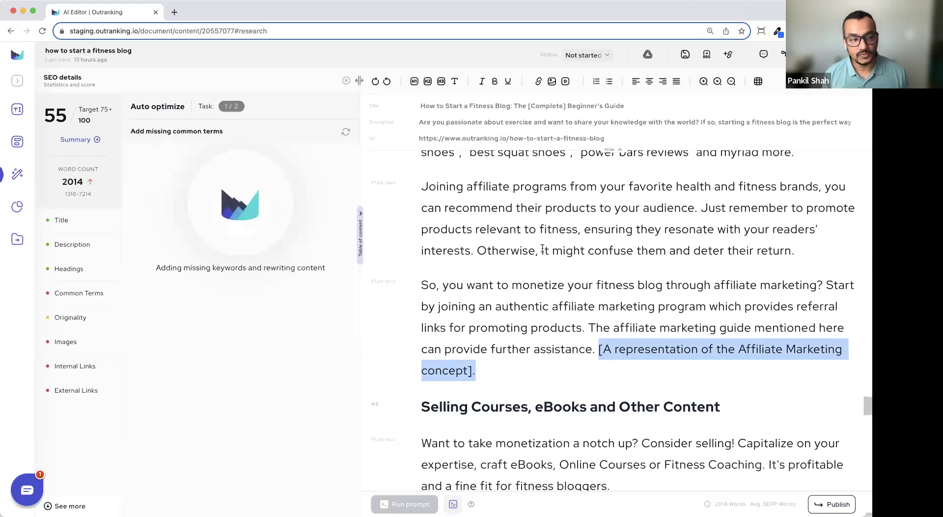
Examine the Common Terms report, checking current coverage against the target and reading down the keyword list
click(69, 298)
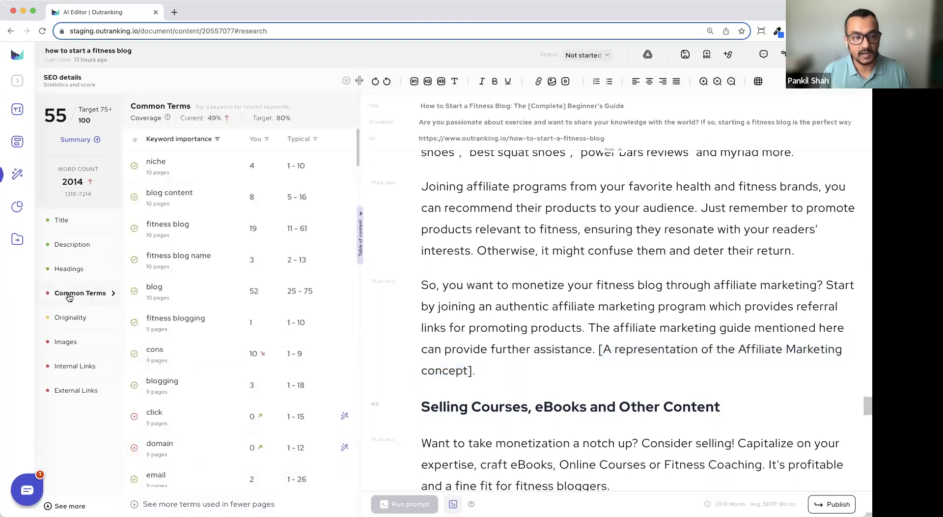
double_click(219, 117)
double_click(283, 118)
scroll(301, 296, down, 15)
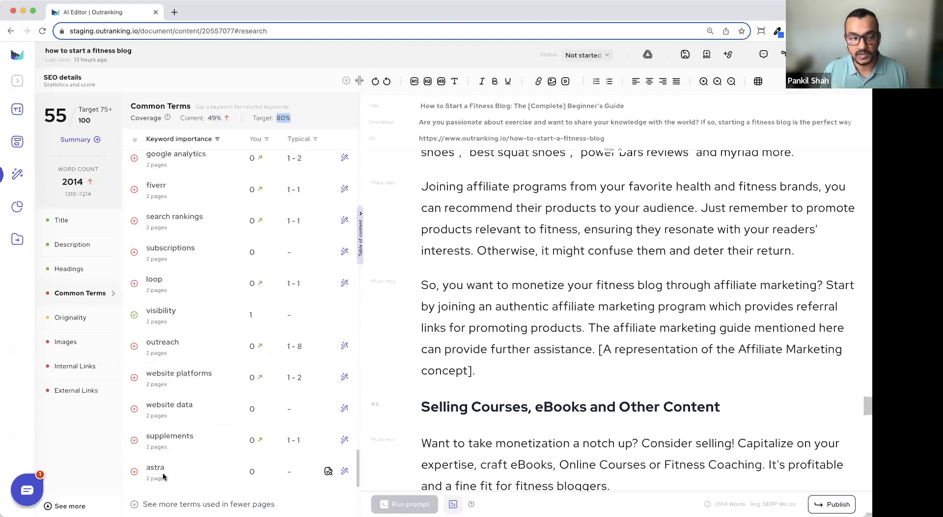
scroll(164, 475, up, 6)
scroll(164, 475, down, 6)
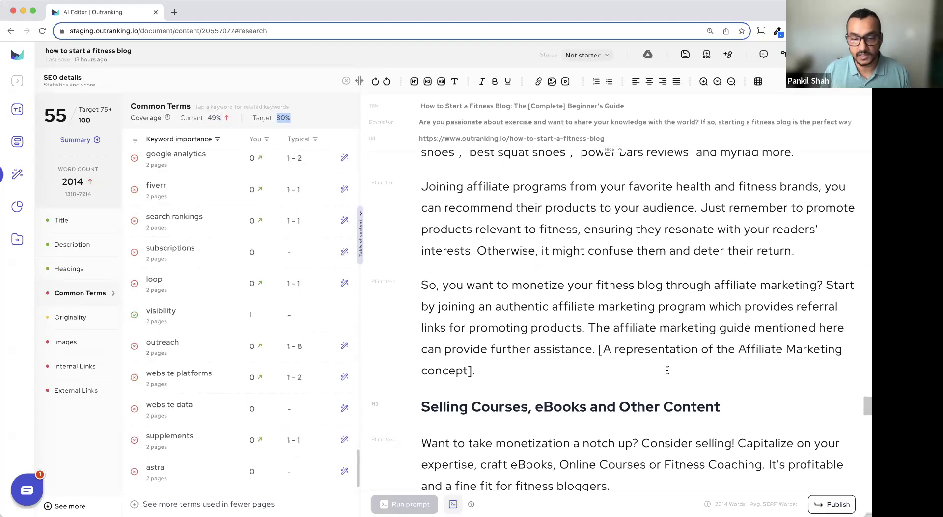
Highlight the Affiliate Marketing concept placeholder, and recheck the common terms coverage figures and the start of the keyword list
drag(597, 349, 617, 366)
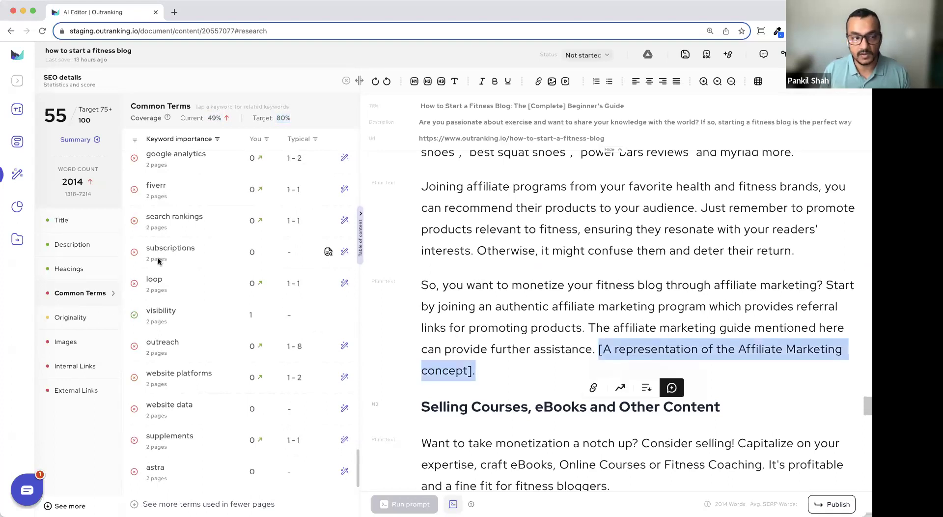
click(208, 118)
drag(302, 118, 177, 122)
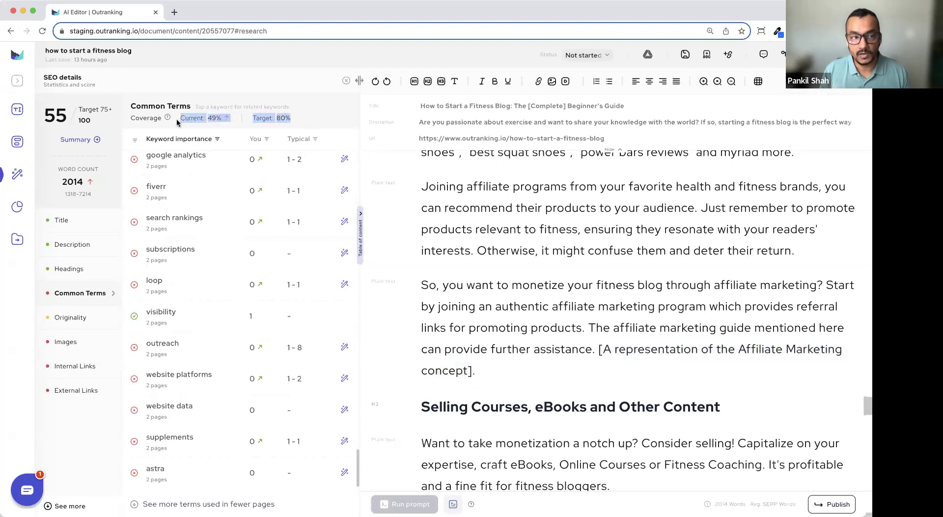
scroll(215, 200, up, 15)
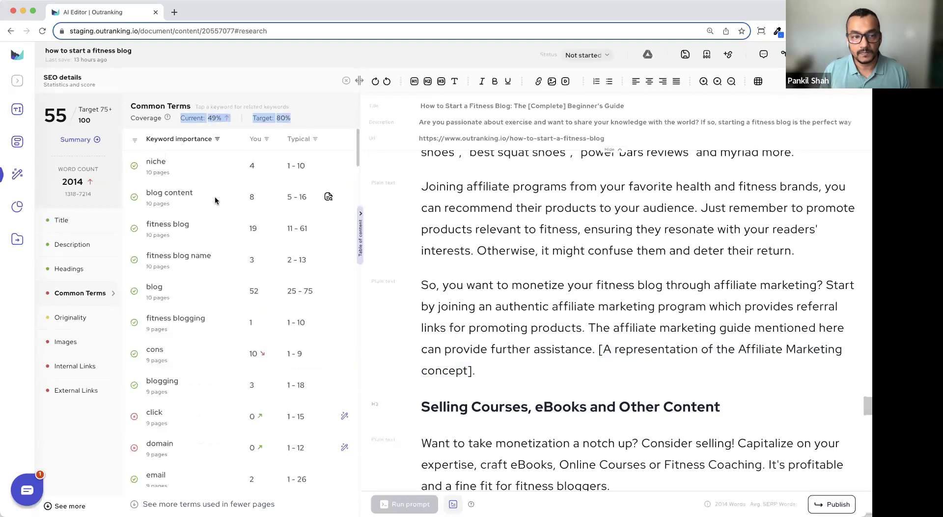
Return to the score summary and run automatic optimization with Missing common terms and Internal links selected
click(78, 126)
click(315, 111)
click(258, 324)
click(255, 364)
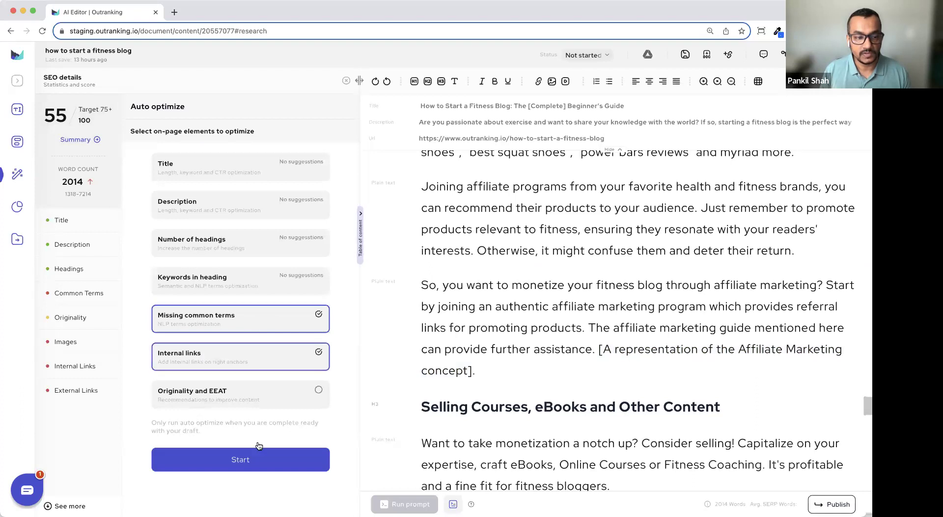
click(260, 465)
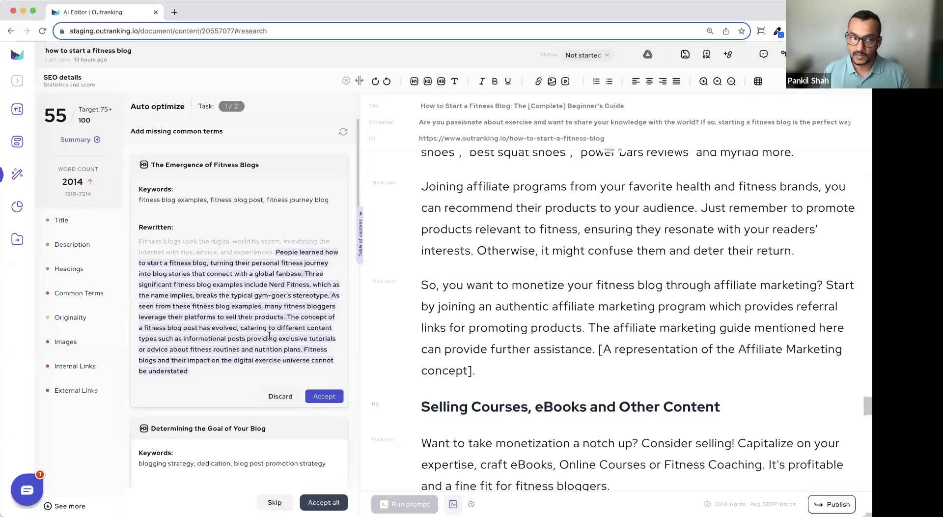
Review the rewritten section suggestions for adding missing common terms, from the emergence of fitness blogs to the fitness niche
scroll(273, 314, down, 15)
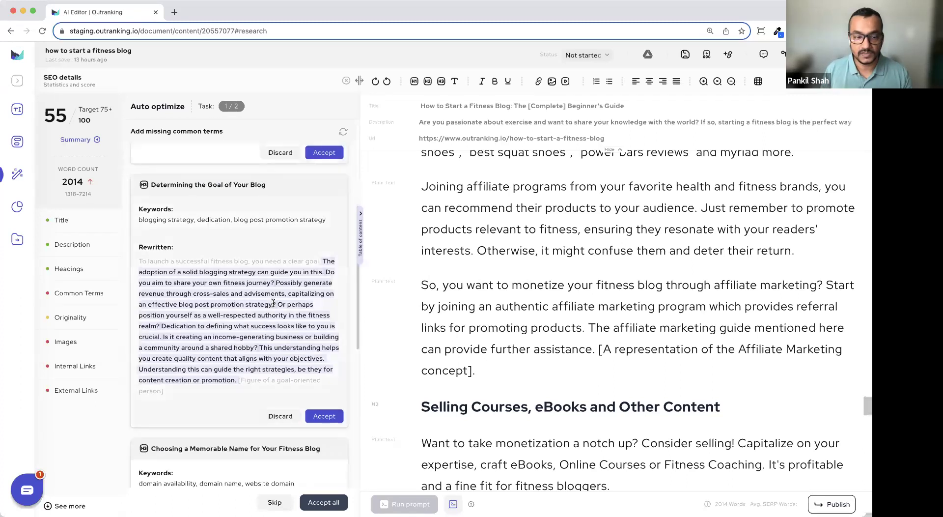
scroll(273, 304, down, 1)
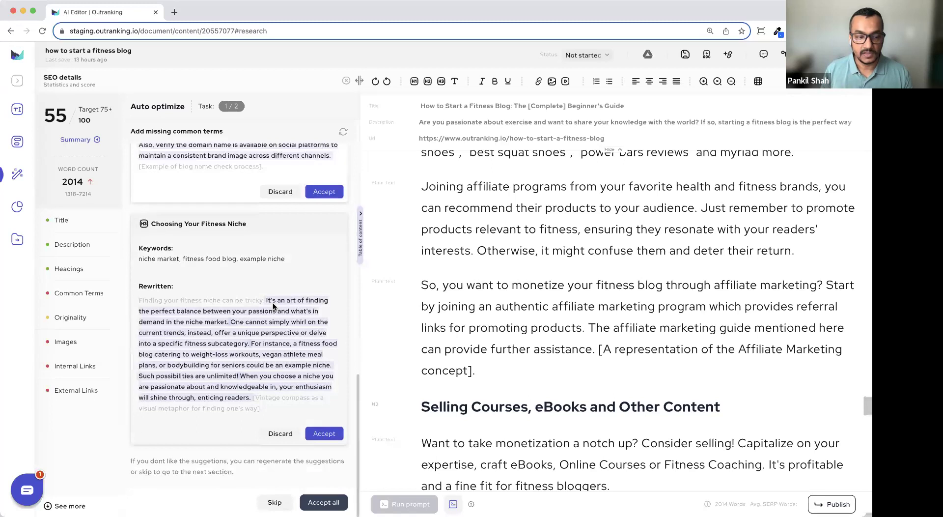
scroll(273, 303, up, 15)
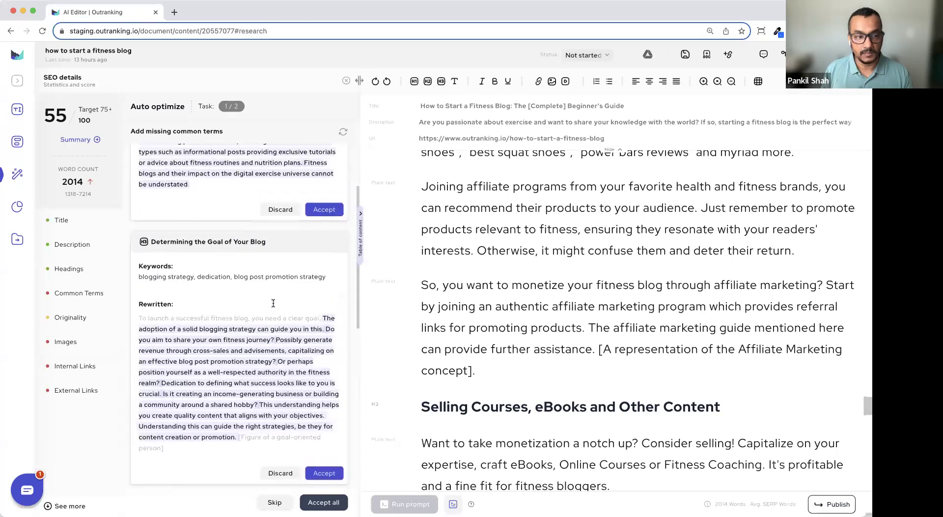
scroll(273, 304, down, 6)
scroll(274, 304, down, 8)
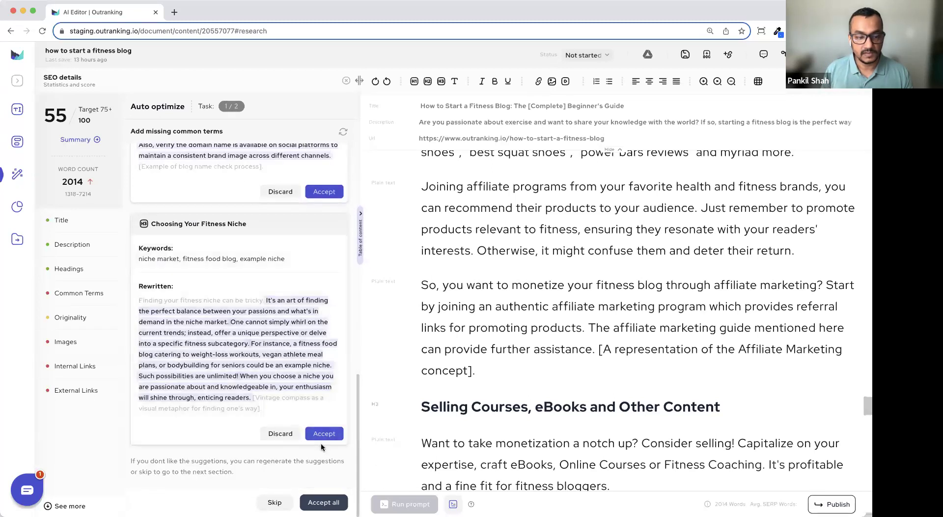
Compare the suggested rewrites of "Choosing Your Fitness Niche" and "Choosing a Memorable Name for Your Fitness Blog" with the draft text
drag(263, 300, 251, 398)
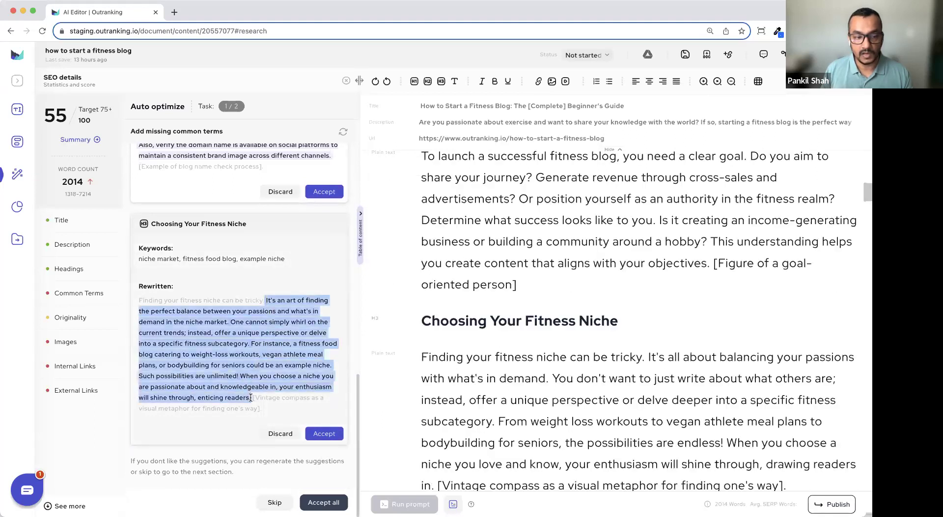
scroll(263, 349, up, 5)
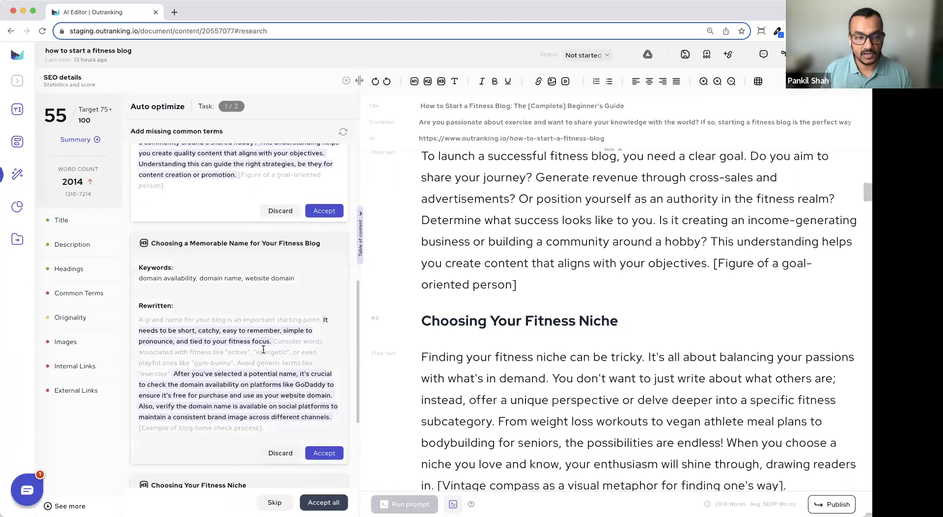
scroll(263, 349, down, 3)
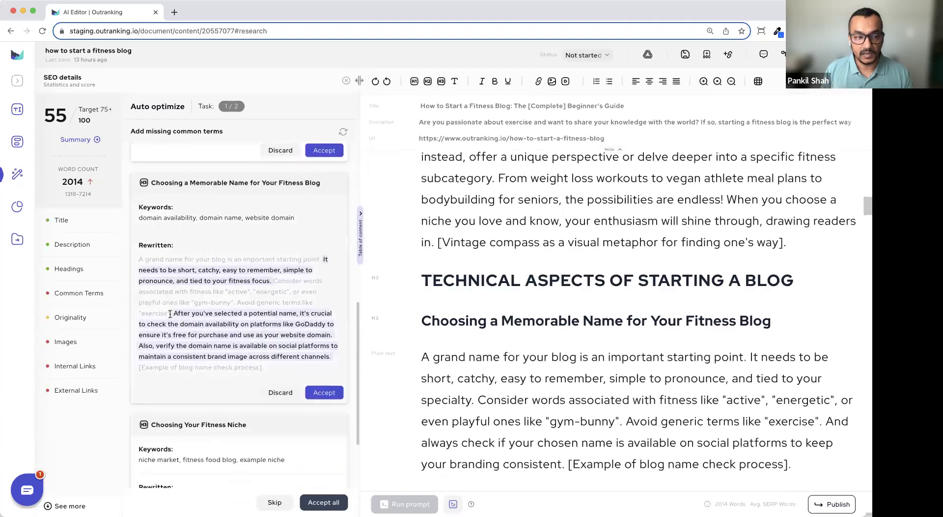
Check the suggested rewrites for the blog's name and goal against the draft, and accept both batches of missing common terms suggestions in full
drag(146, 291, 172, 314)
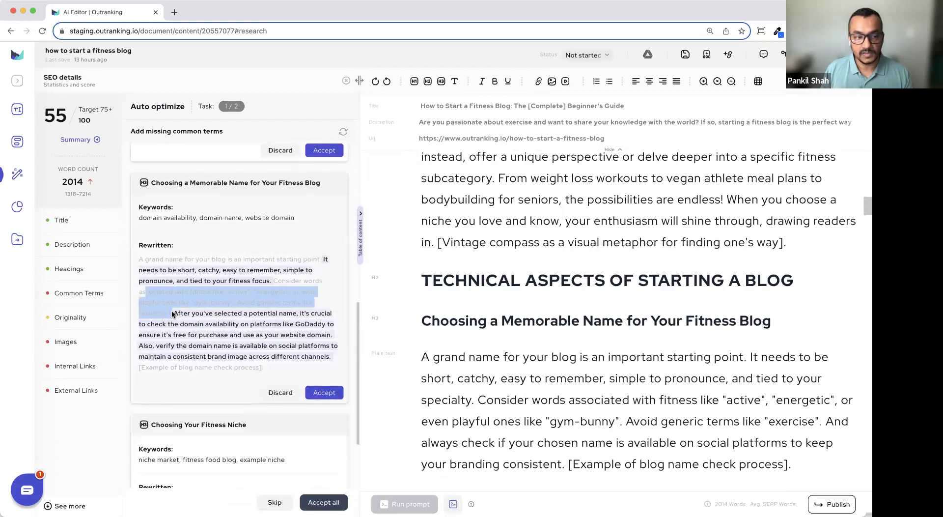
click(308, 352)
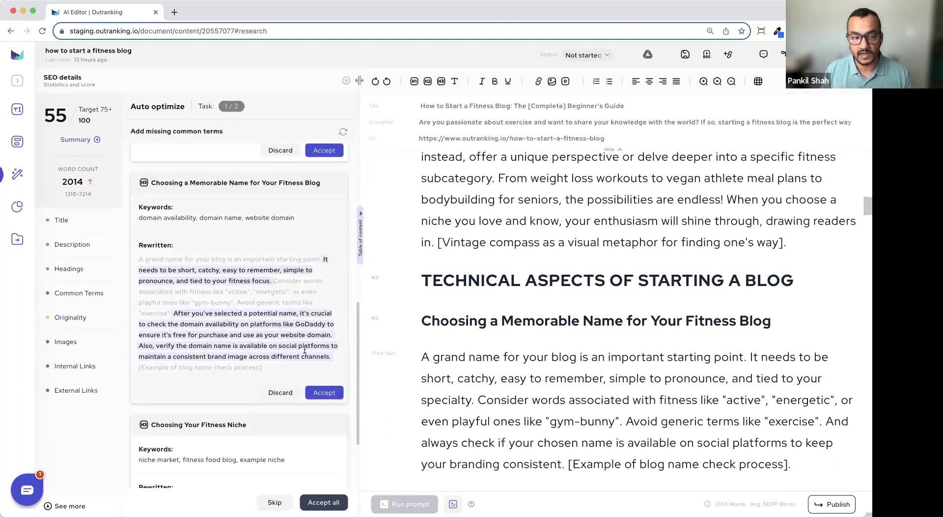
scroll(305, 349, up, 5)
scroll(305, 349, down, 3)
scroll(234, 250, up, 6)
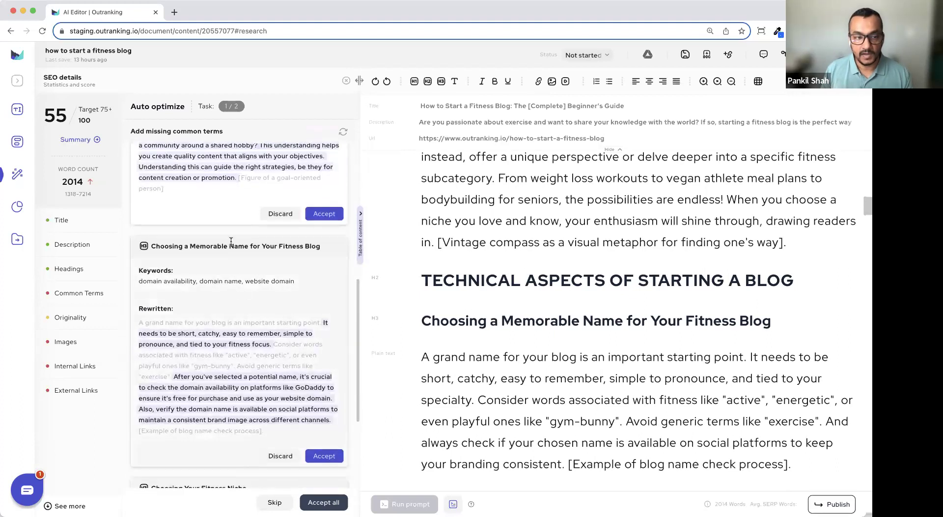
click(231, 238)
scroll(544, 344, down, 2)
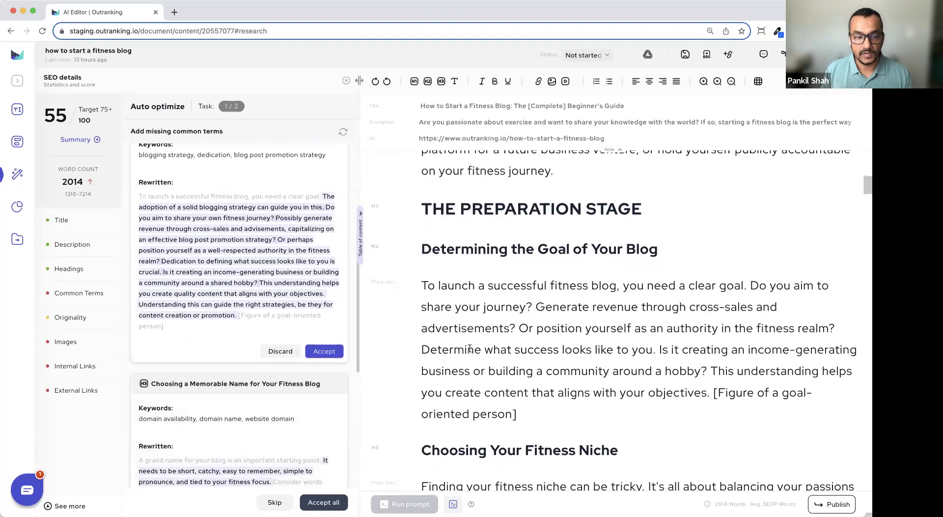
click(323, 502)
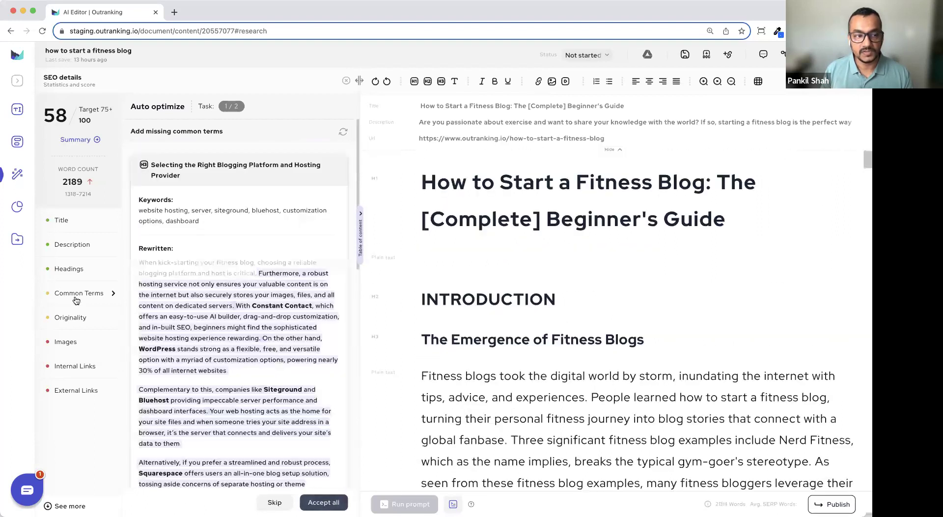
click(324, 502)
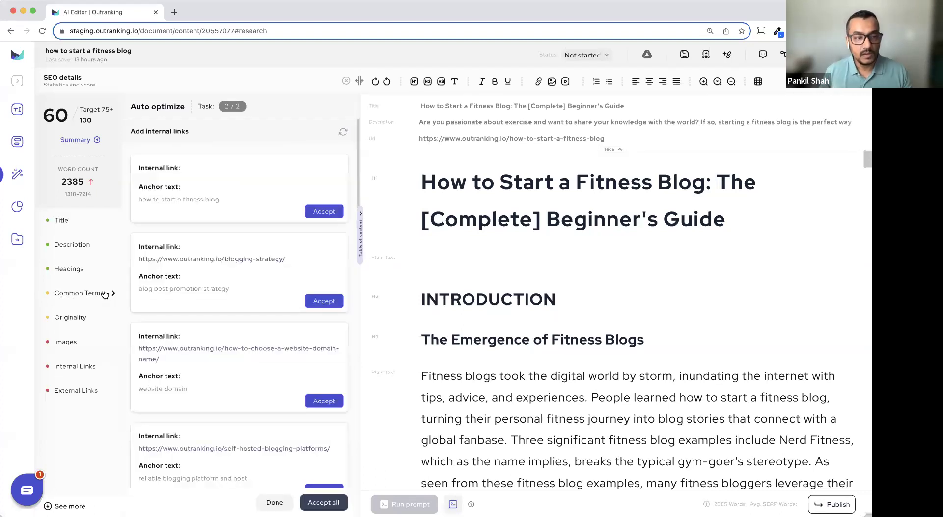
Accept the internal link suggestions for the anchor texts "blog post promotion strategy", "website domain" and "selecting a website theme"
scroll(198, 280, down, 3)
scroll(198, 280, down, 1)
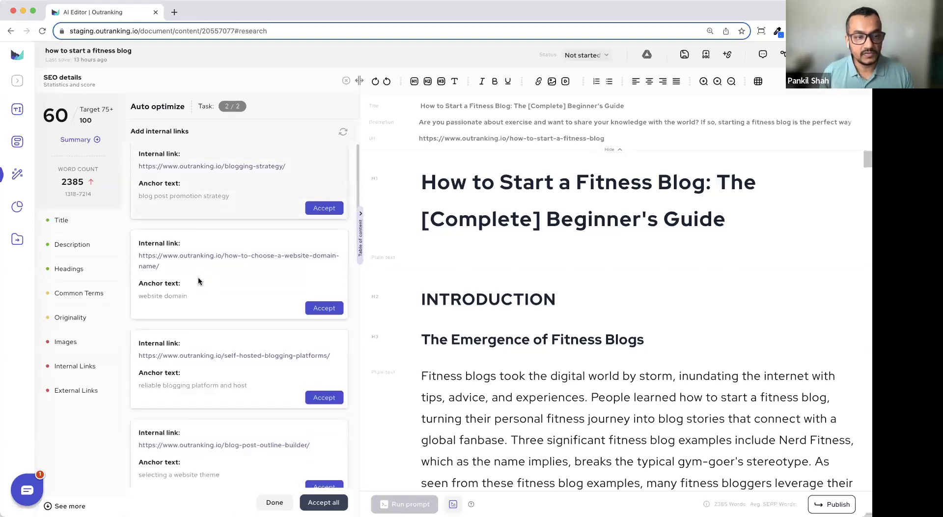
scroll(198, 283, up, 1)
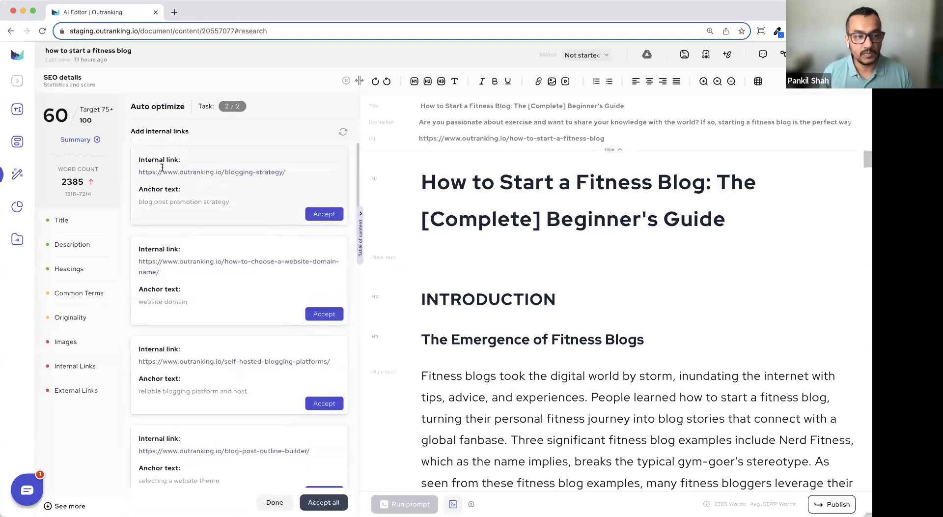
click(324, 216)
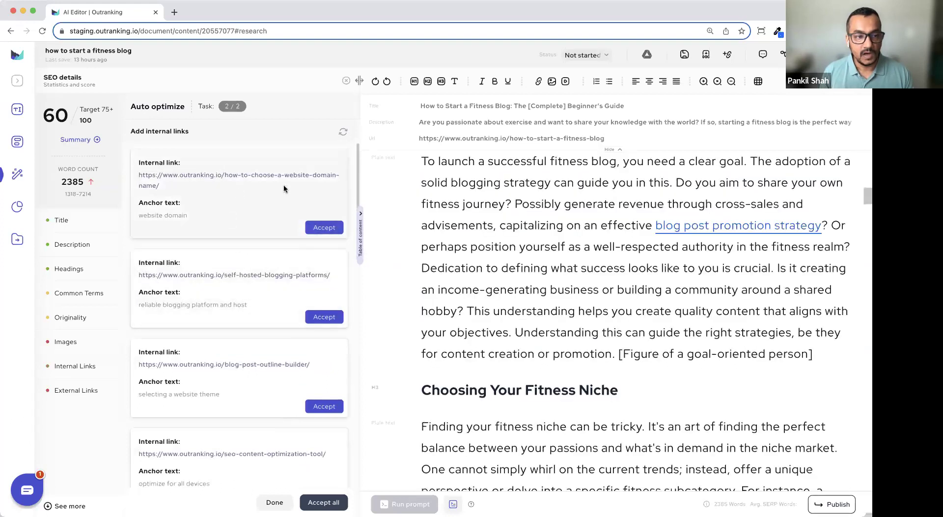
click(327, 228)
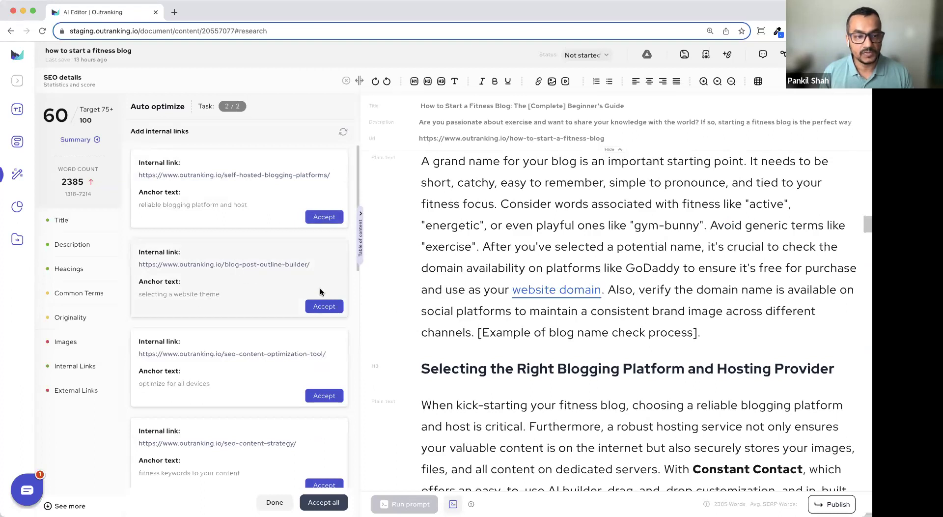
click(335, 309)
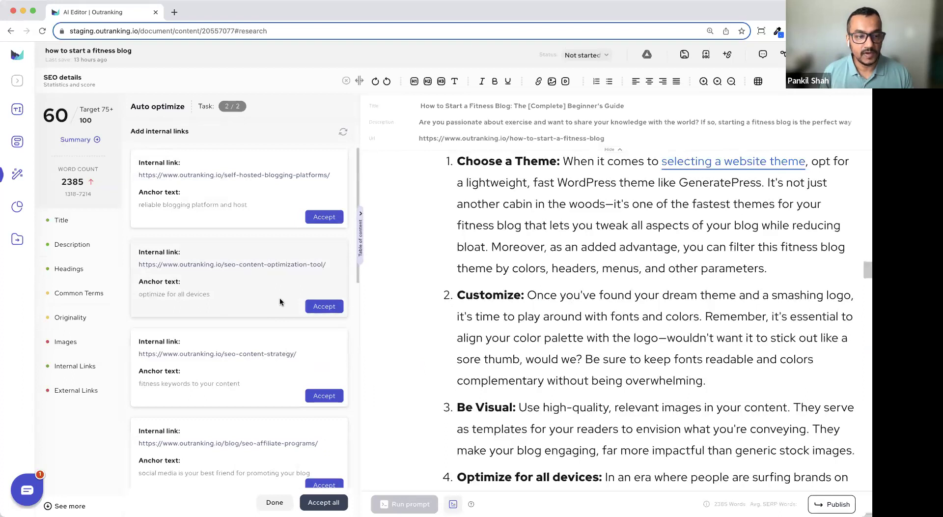
Accept the internal links for "fitness keywords to your content" and "social media is your best friend for promoting your blog"
scroll(303, 361, down, 1)
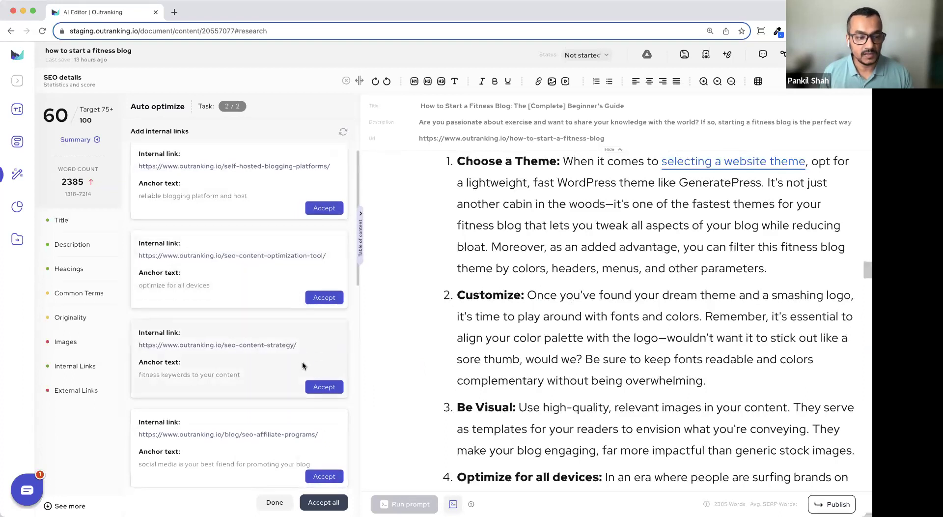
scroll(276, 365, down, 2)
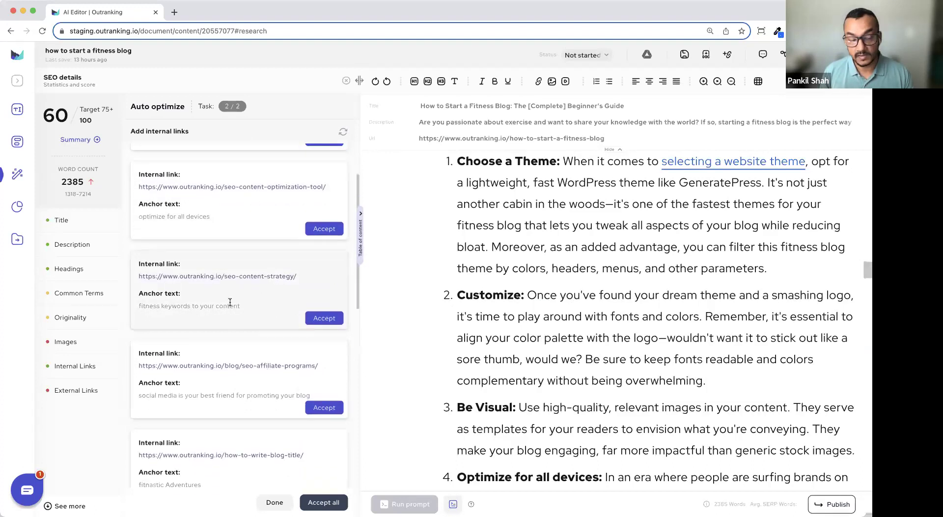
click(333, 322)
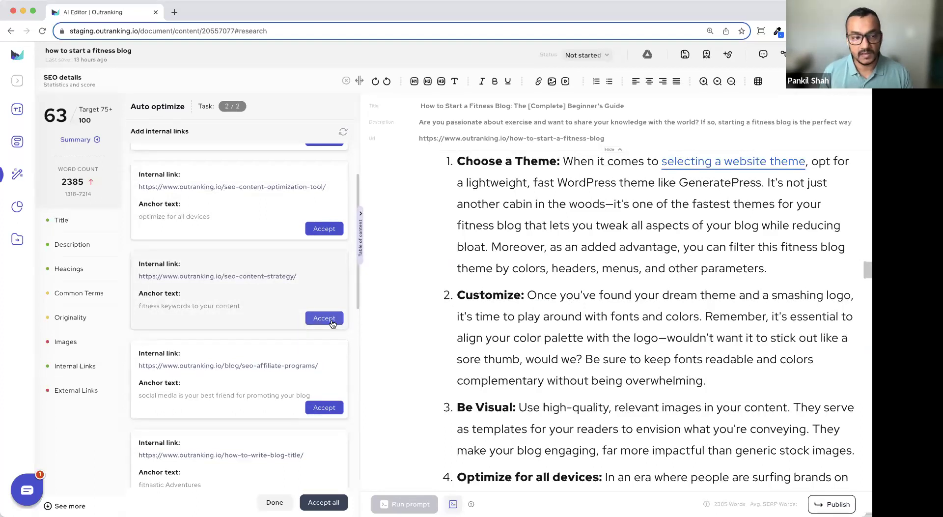
click(333, 322)
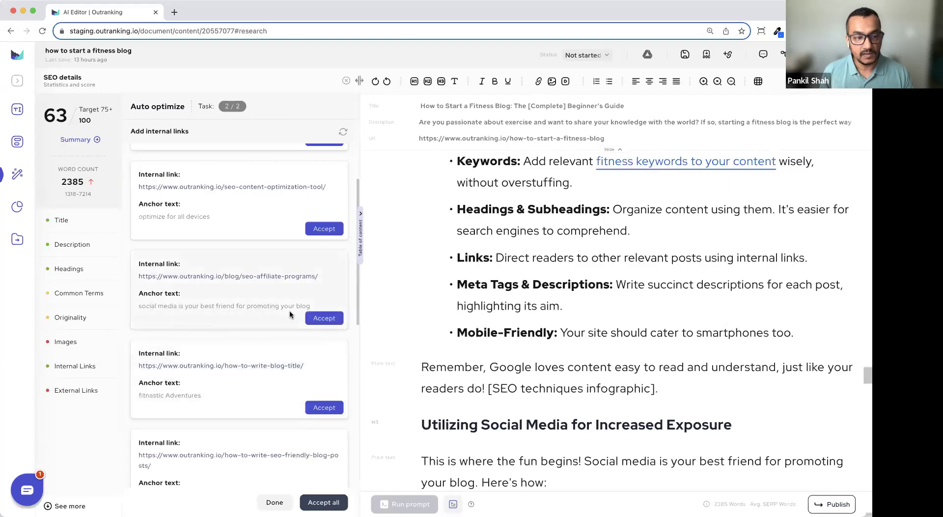
click(324, 320)
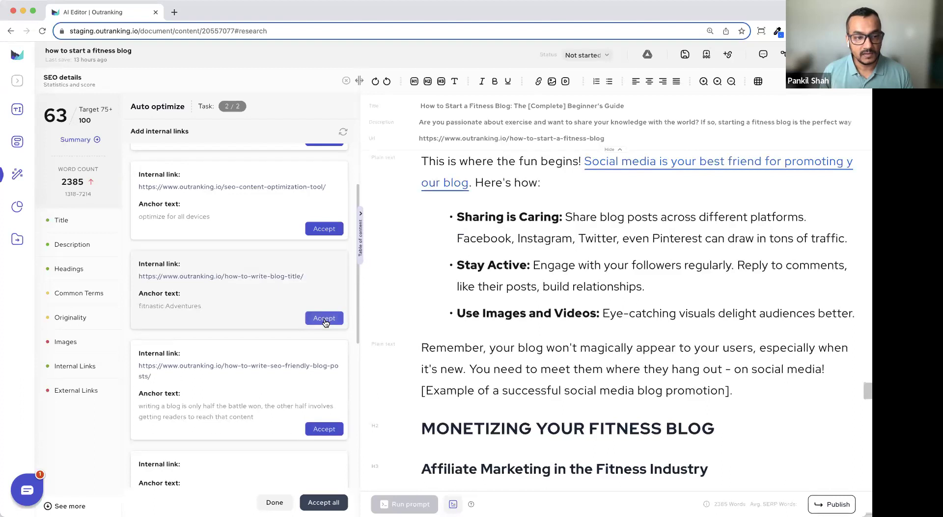
Accept the how-to-write-seo-friendly-blog-posts, how-often-to-write-a-blog and google-serp-analysis internal link suggestions
scroll(310, 324, down, 2)
scroll(306, 325, down, 1)
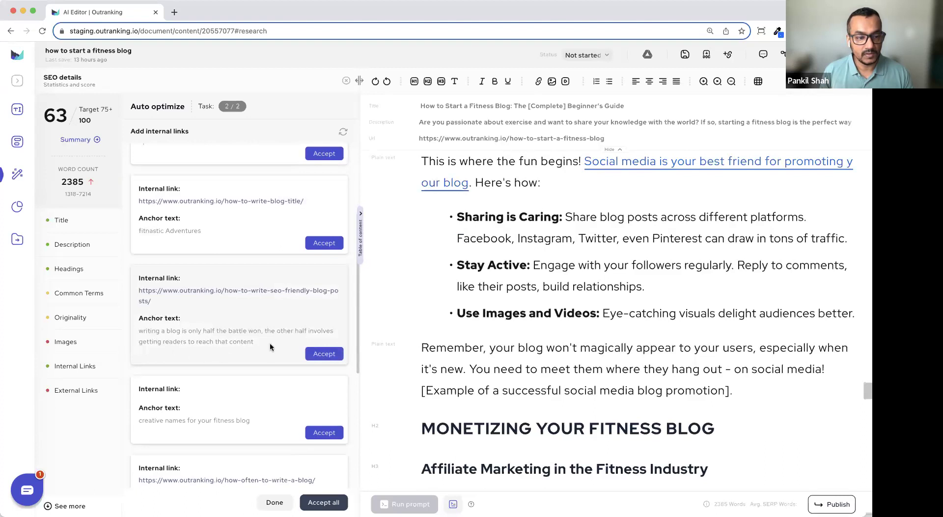
click(319, 354)
scroll(299, 361, down, 5)
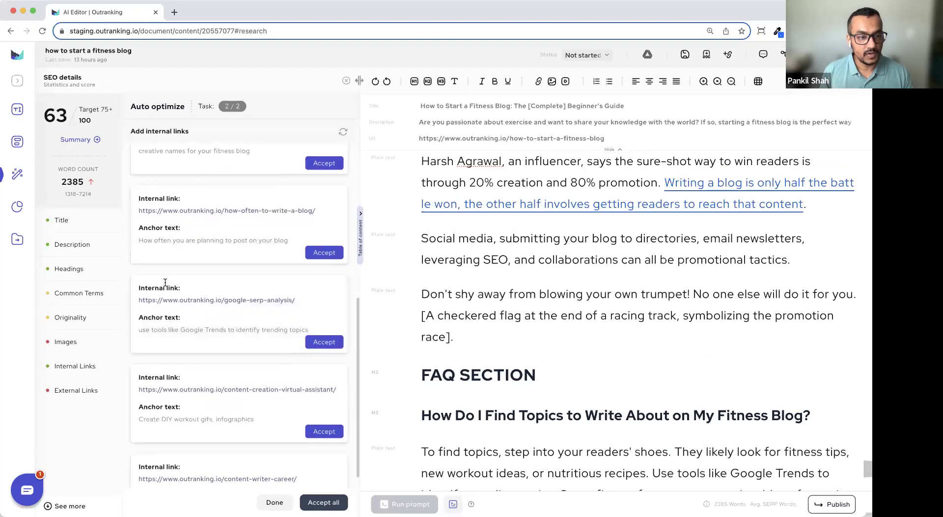
click(325, 253)
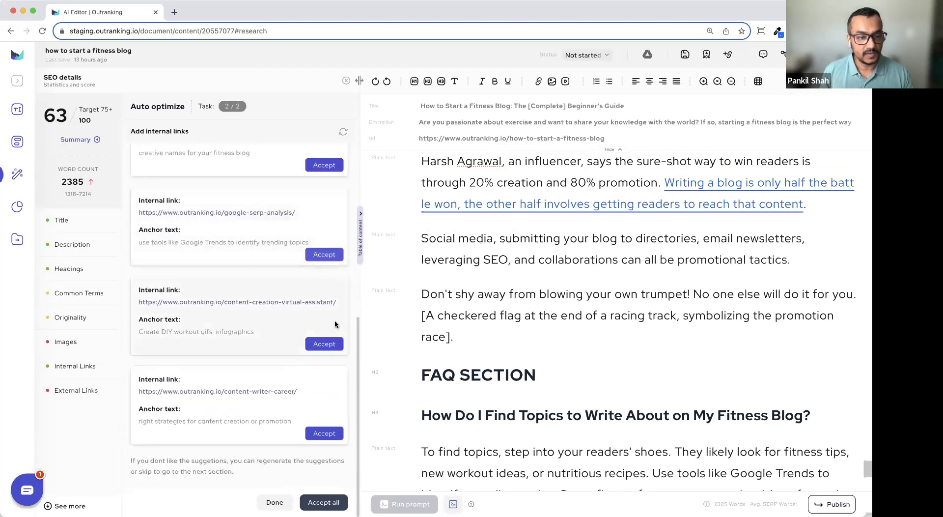
click(324, 255)
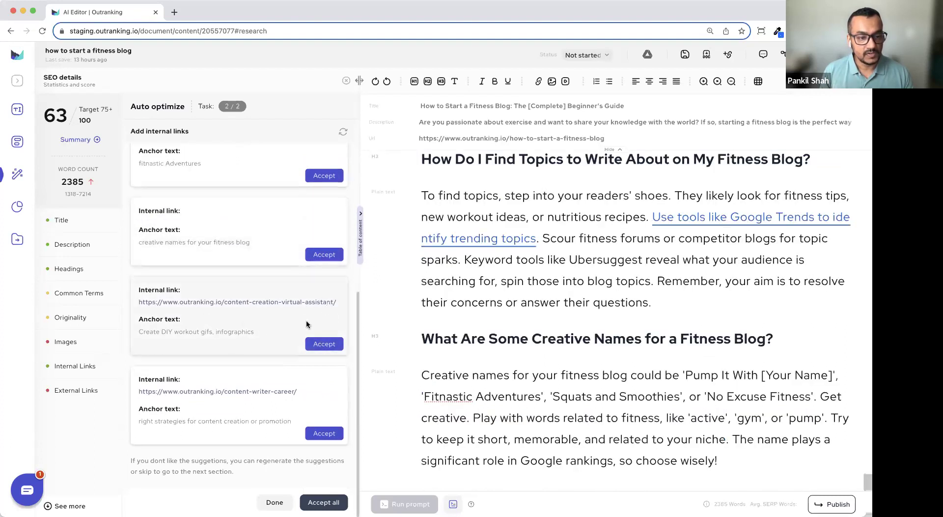
Locate the anchor text "Create DIY workout gifs, infographics" in the draft and check the common terms coverage
drag(139, 332, 248, 331)
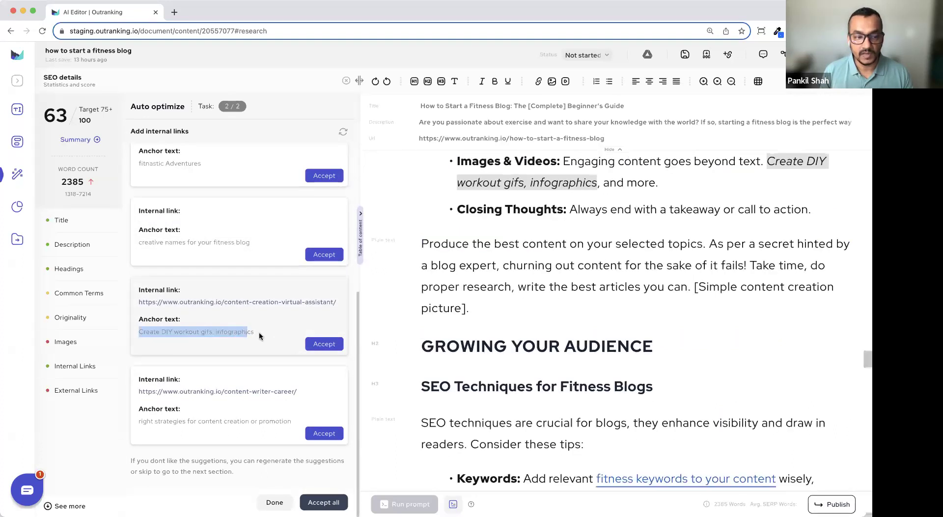
click(261, 329)
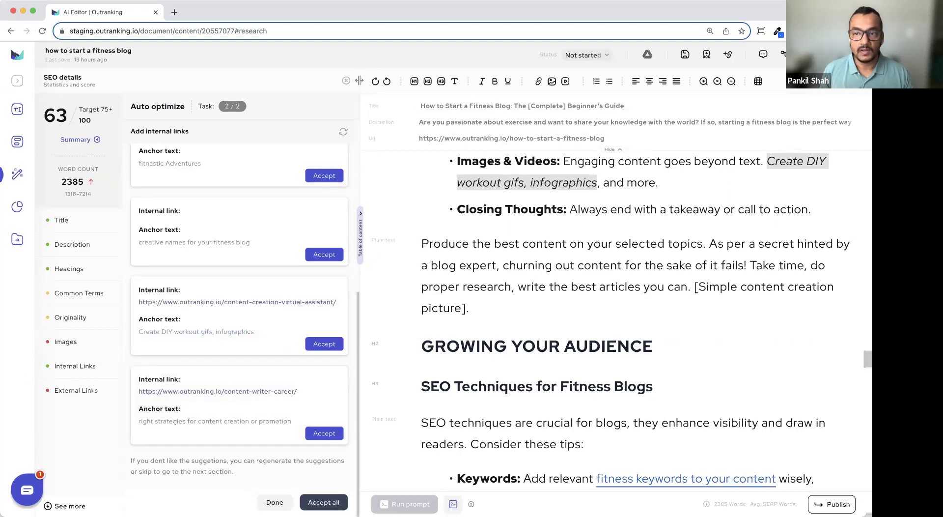
click(63, 295)
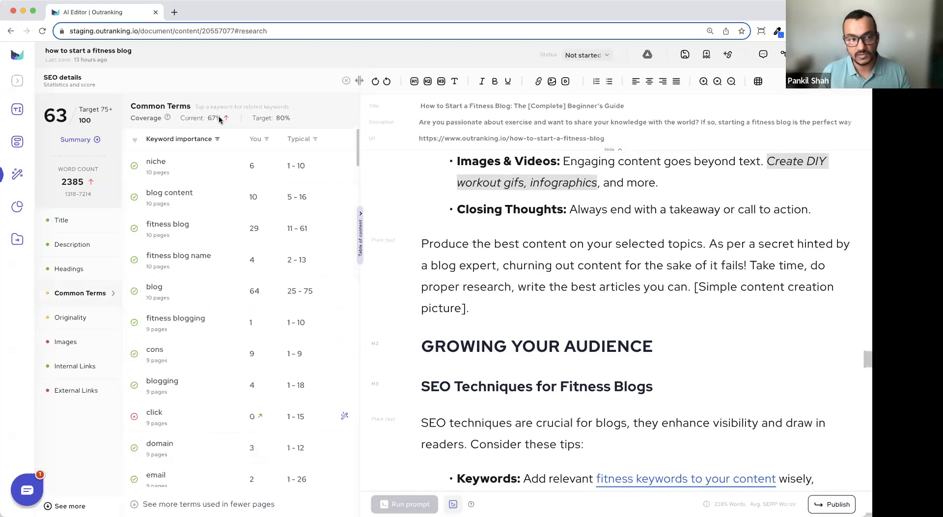
Return to the score summary and run automatic optimization again with only Missing common terms selected
click(71, 129)
click(307, 108)
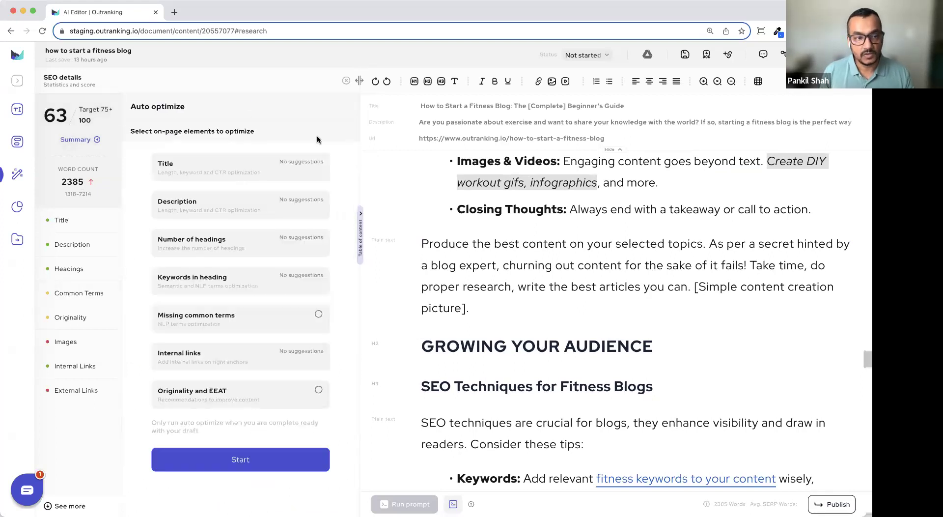
click(185, 327)
click(244, 462)
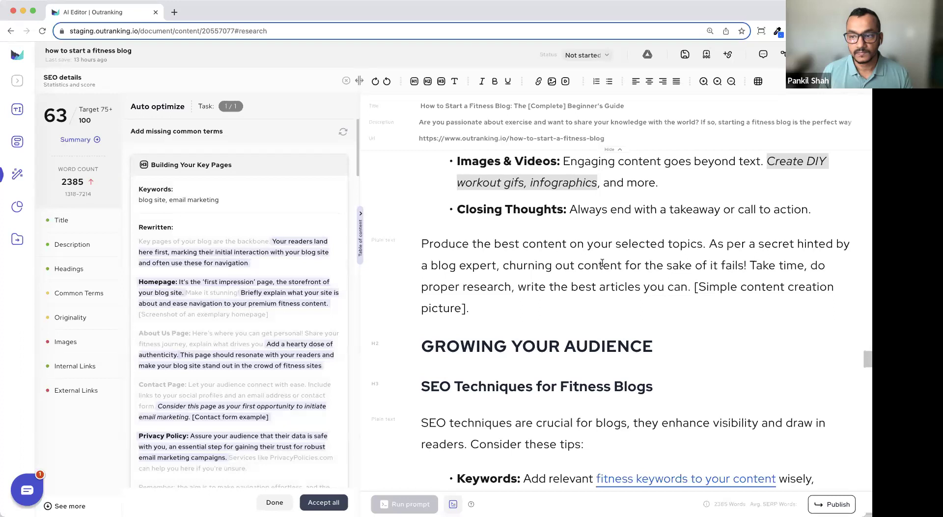
Skim the new section rewrites from "Building Your Key Pages" to the creative names FAQ and accept all of them
scroll(283, 316, down, 15)
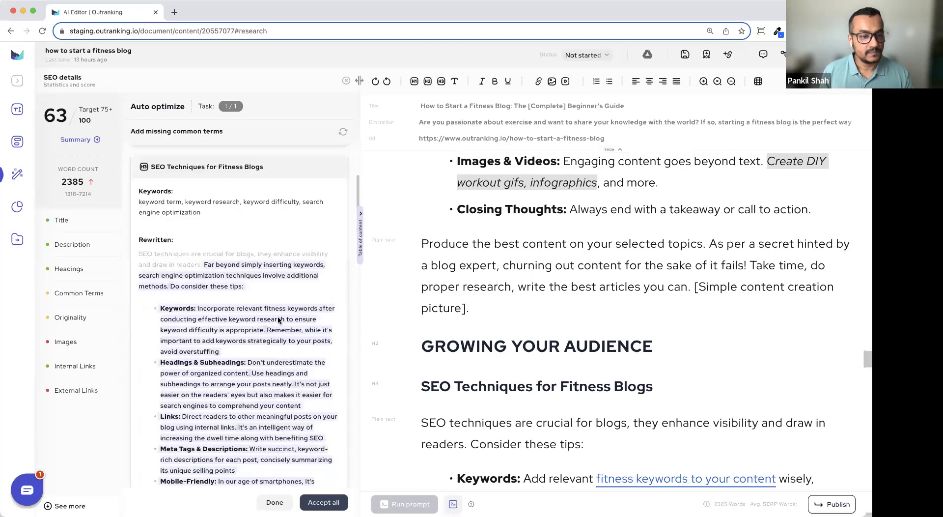
scroll(282, 316, down, 10)
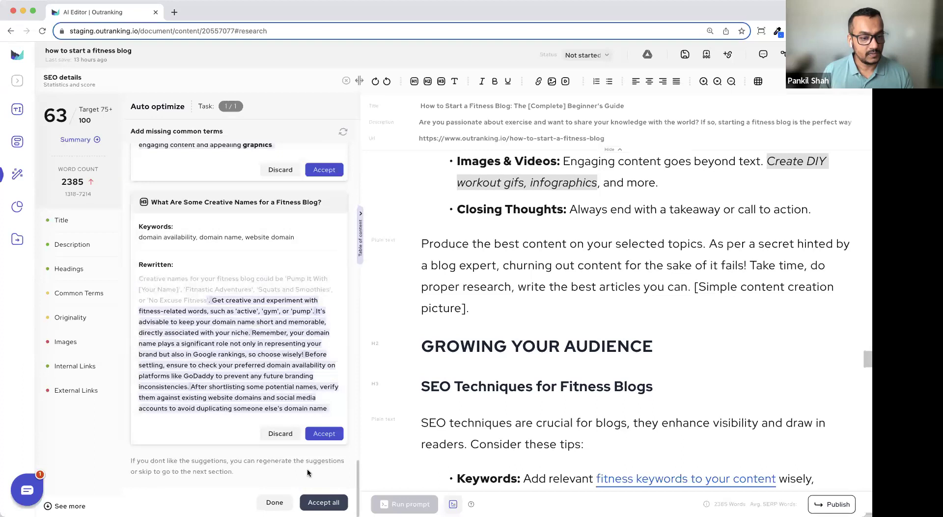
click(323, 502)
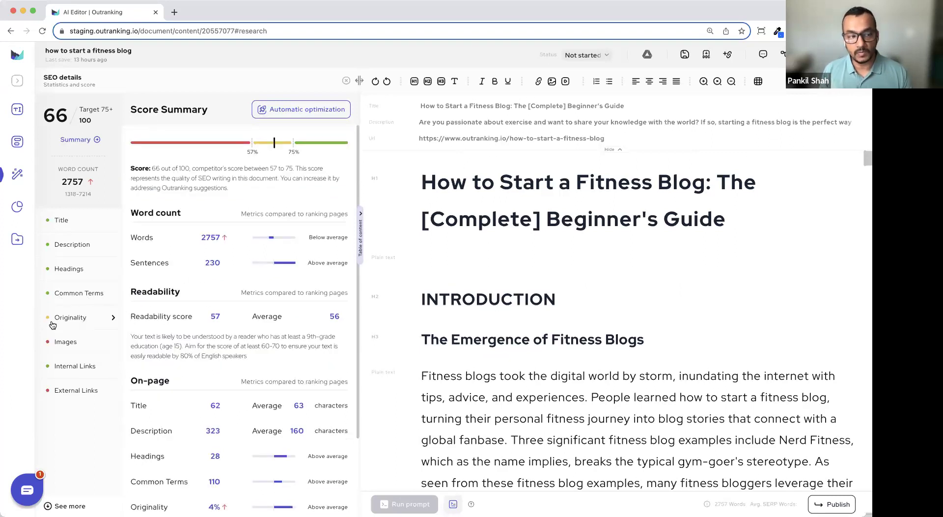
Review the optimized draft from the introduction through the key pages, SEO techniques and social media sections to affiliate marketing
click(468, 268)
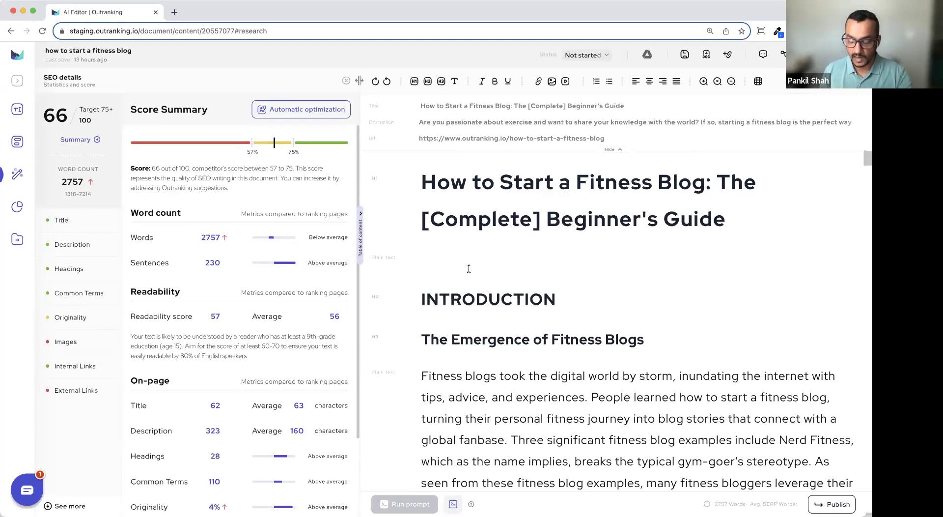
scroll(486, 288, down, 15)
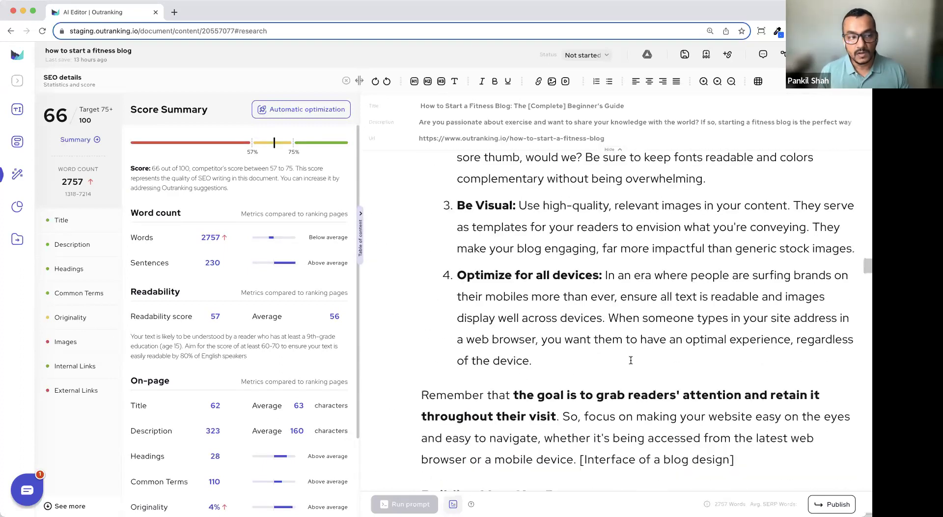
scroll(631, 360, down, 5)
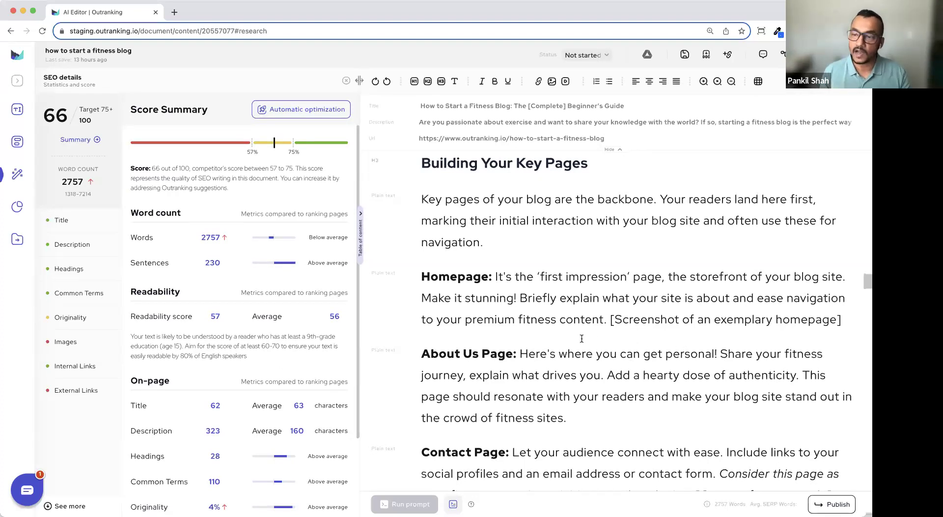
scroll(564, 346, down, 1)
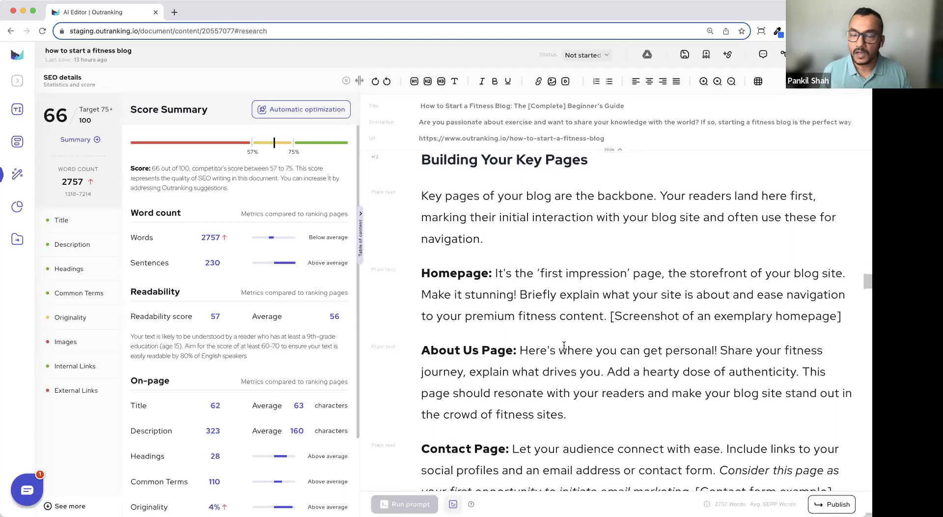
scroll(564, 345, down, 20)
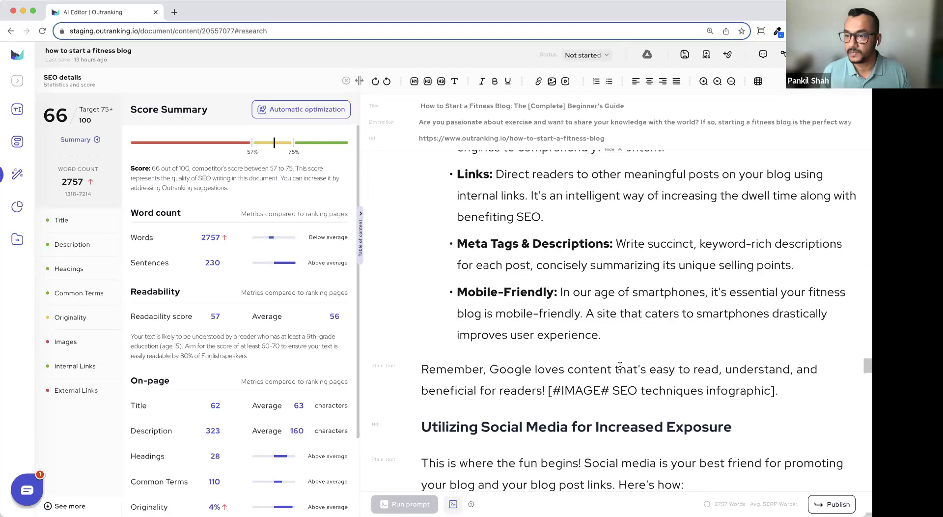
scroll(620, 366, down, 5)
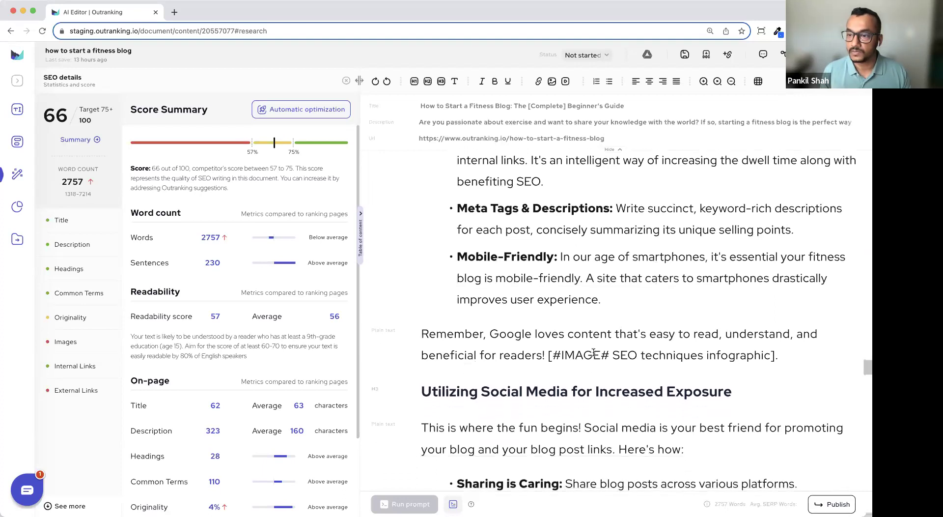
scroll(592, 345, up, 3)
scroll(592, 345, down, 20)
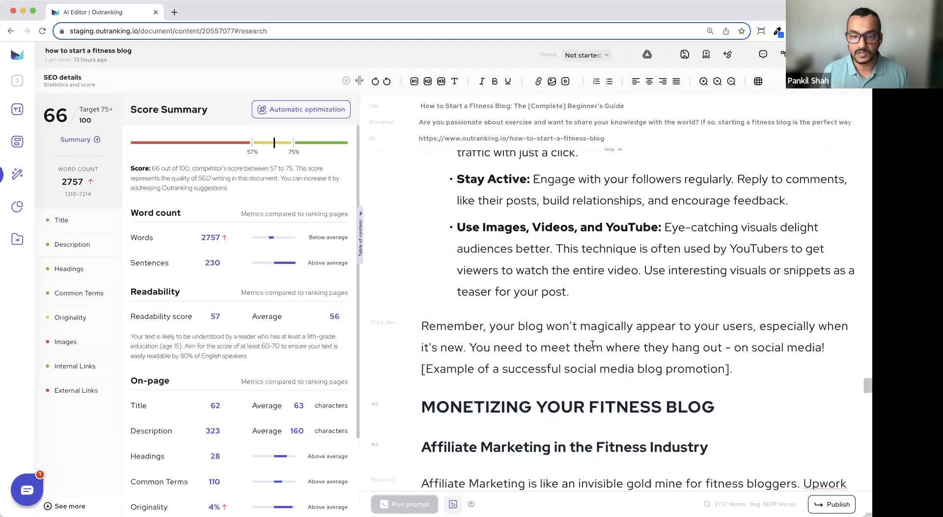
Review the optimized draft again from the closing FAQ back to the introduction, checking "The Emergence of Fitness Blogs" and "Why Start a Fitness Blog?"
scroll(592, 345, up, 20)
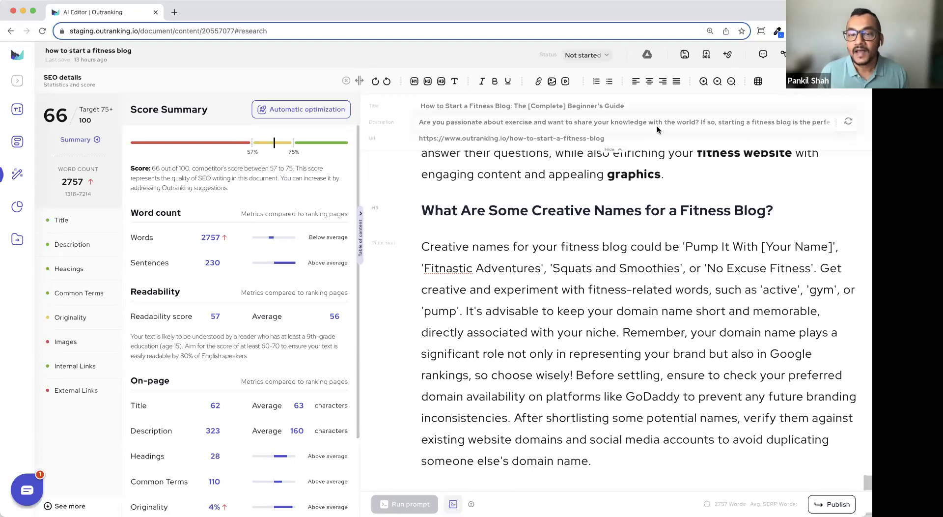
scroll(762, 255, up, 20)
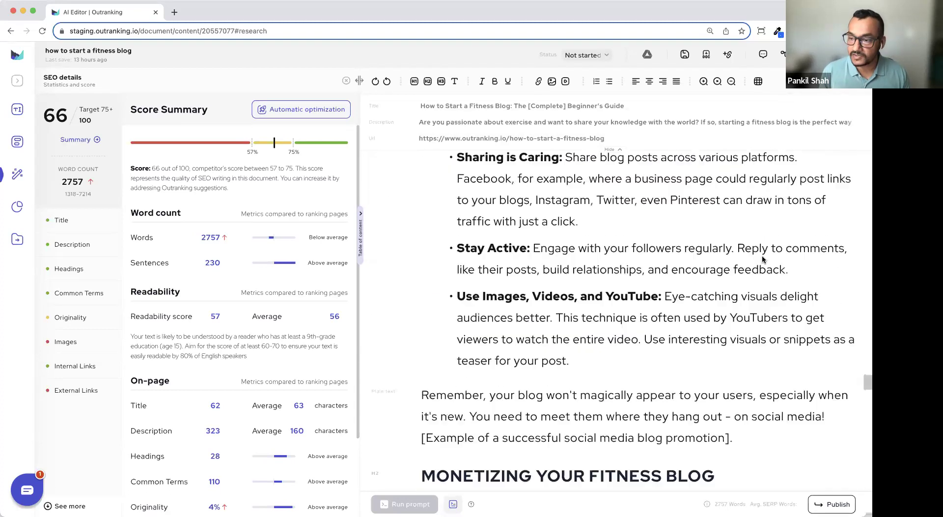
scroll(762, 260, up, 15)
scroll(753, 269, down, 5)
scroll(752, 273, down, 3)
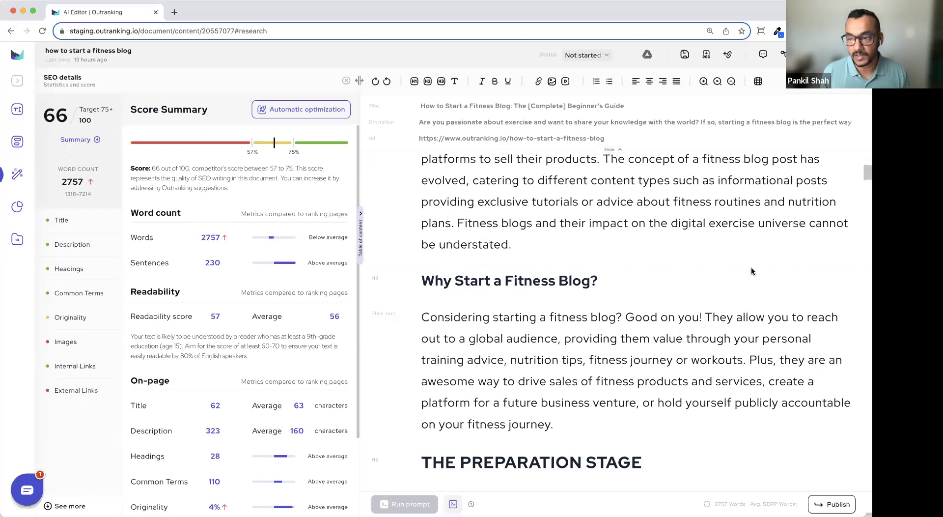
scroll(751, 271, up, 2)
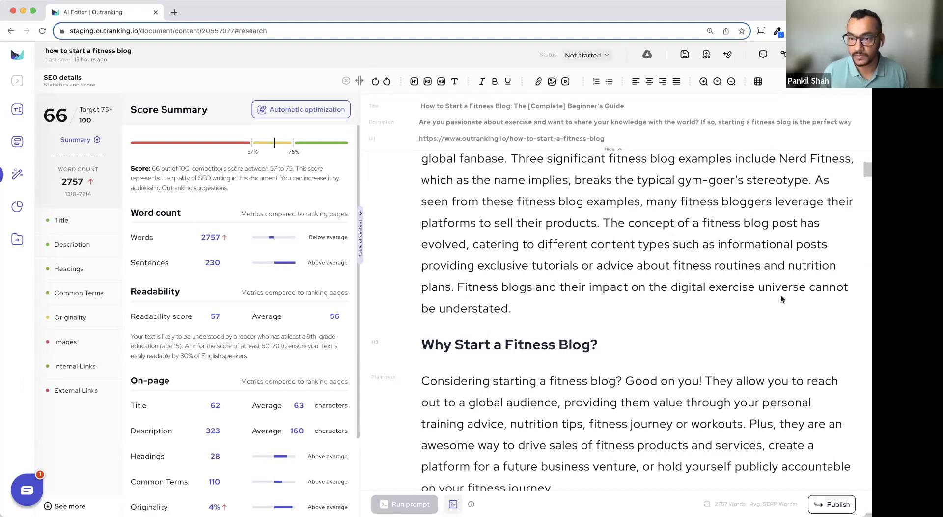
scroll(745, 256, up, 2)
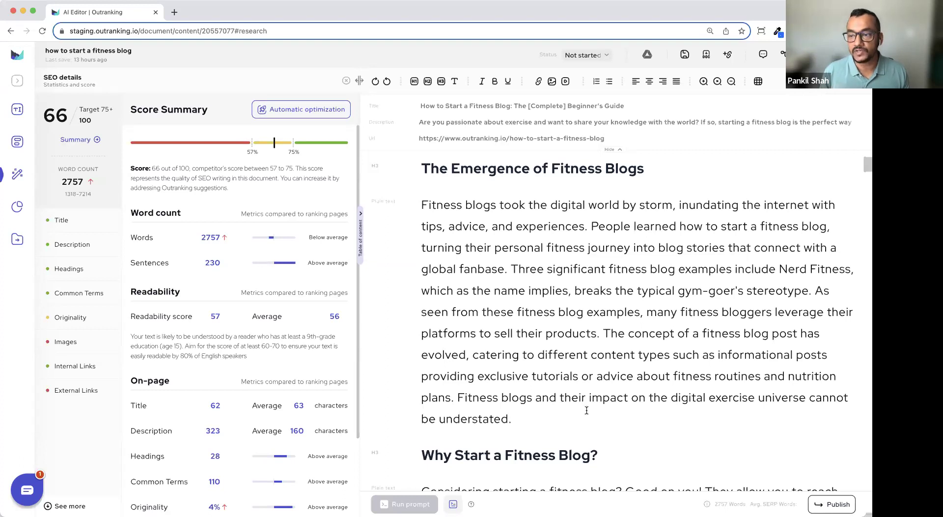
scroll(659, 383, down, 1)
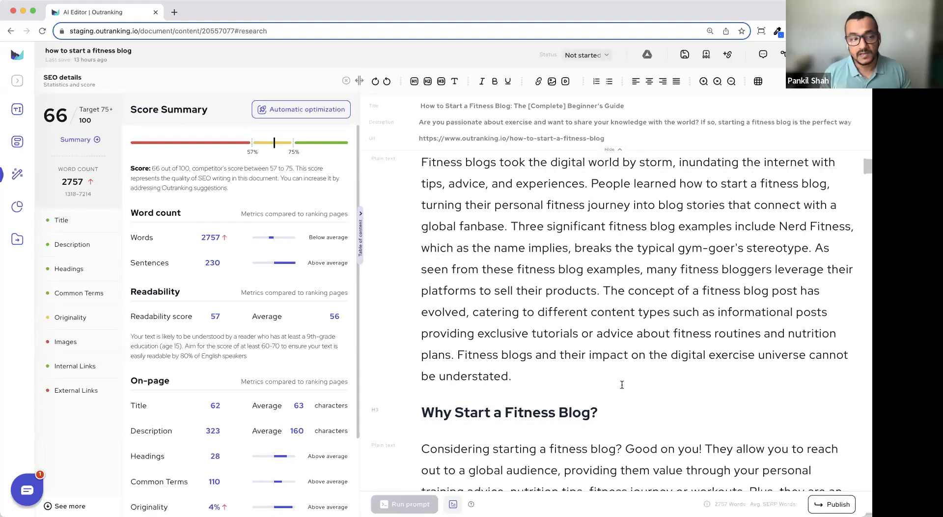
scroll(852, 255, up, 5)
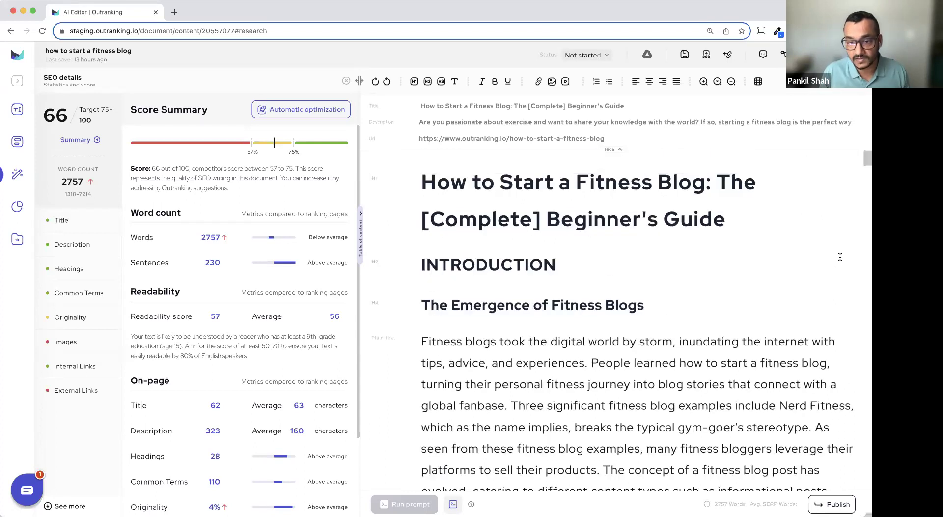
Find and highlight the image placeholder "[Figure of a goal-oriented person]" just above the "Choosing Your Fitness Niche" section
scroll(801, 377, down, 7)
scroll(808, 379, down, 8)
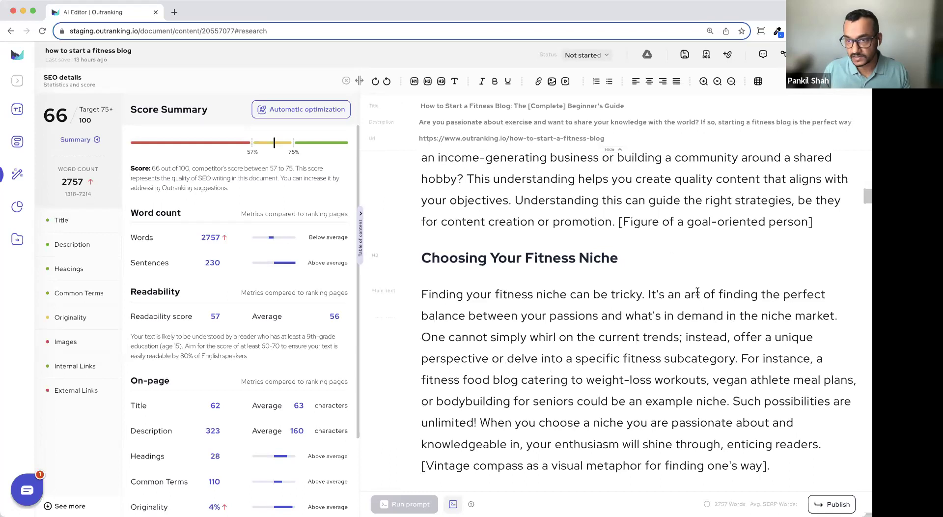
drag(621, 221, 809, 222)
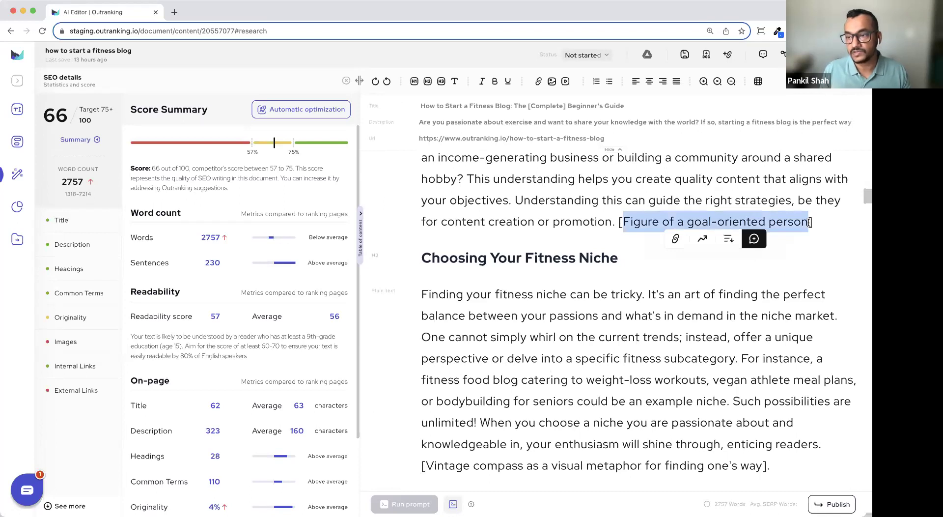
click(821, 224)
drag(821, 224, 618, 222)
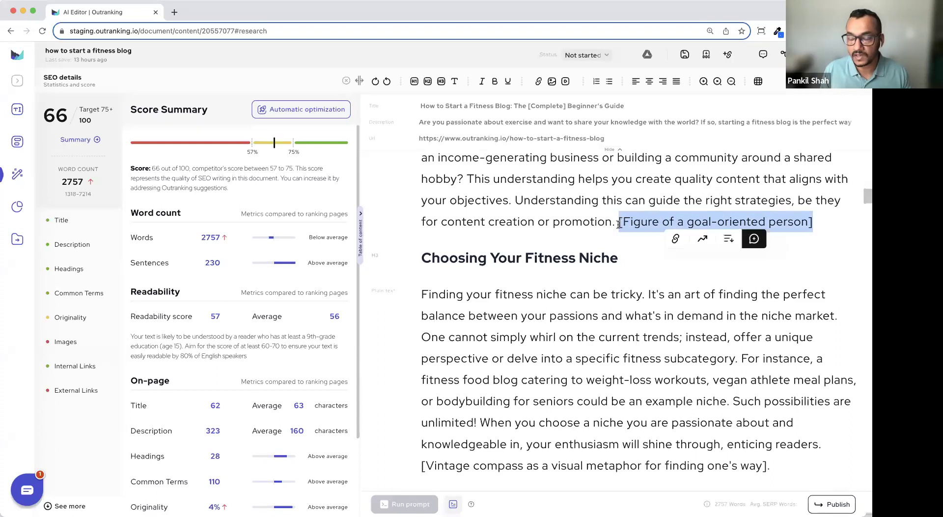
click(619, 222)
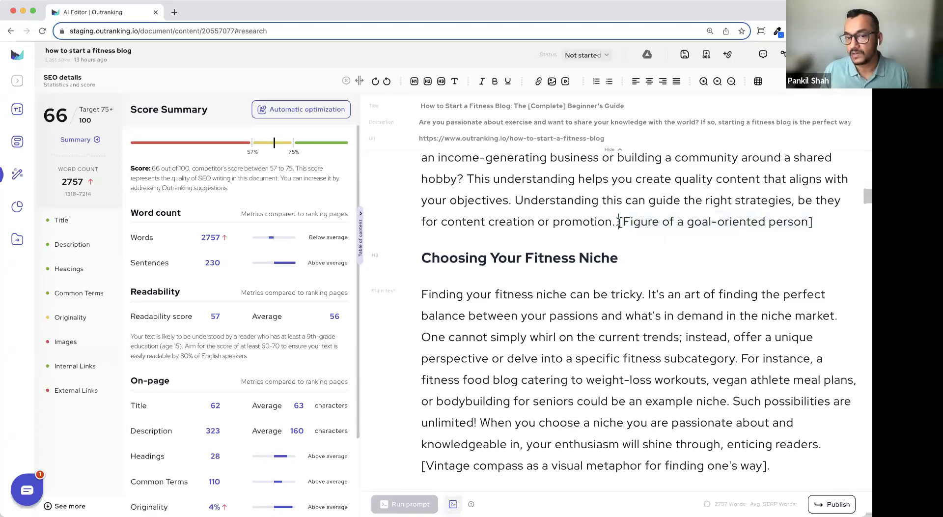
drag(619, 222, 812, 224)
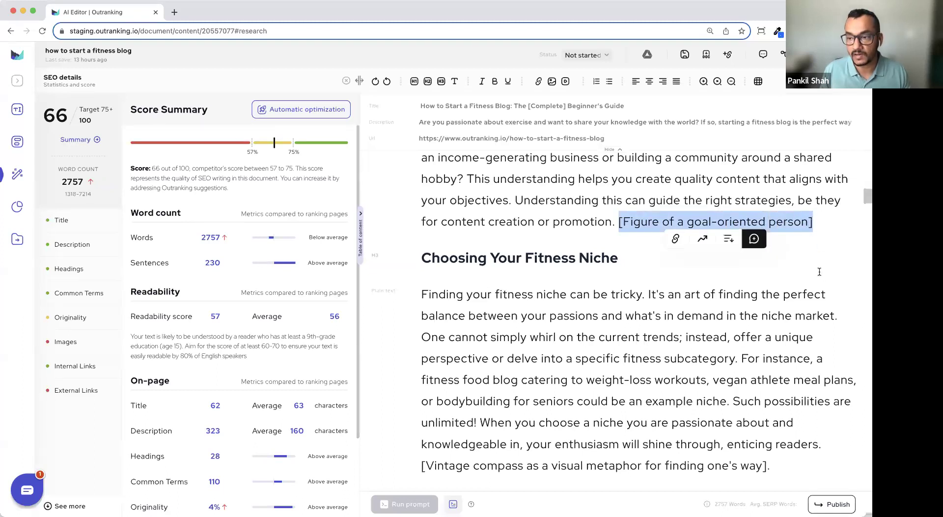
click(728, 317)
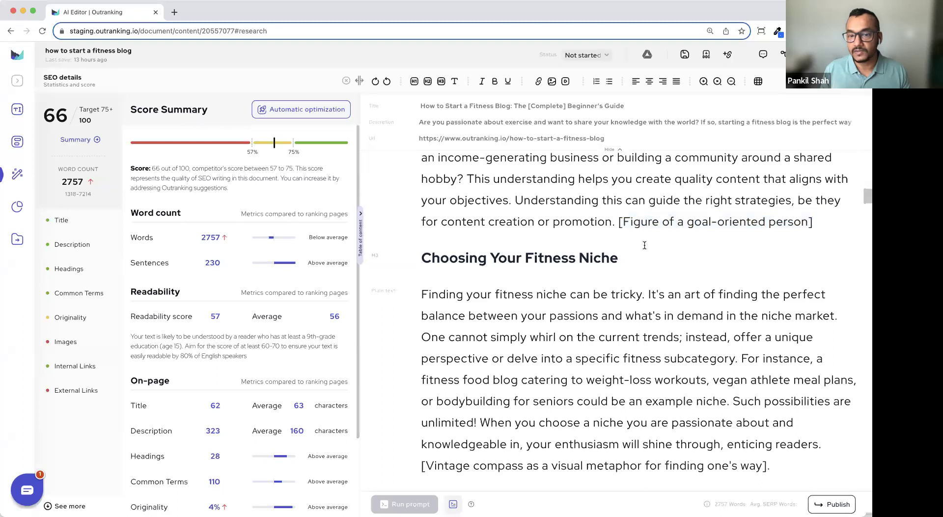
drag(618, 221, 813, 222)
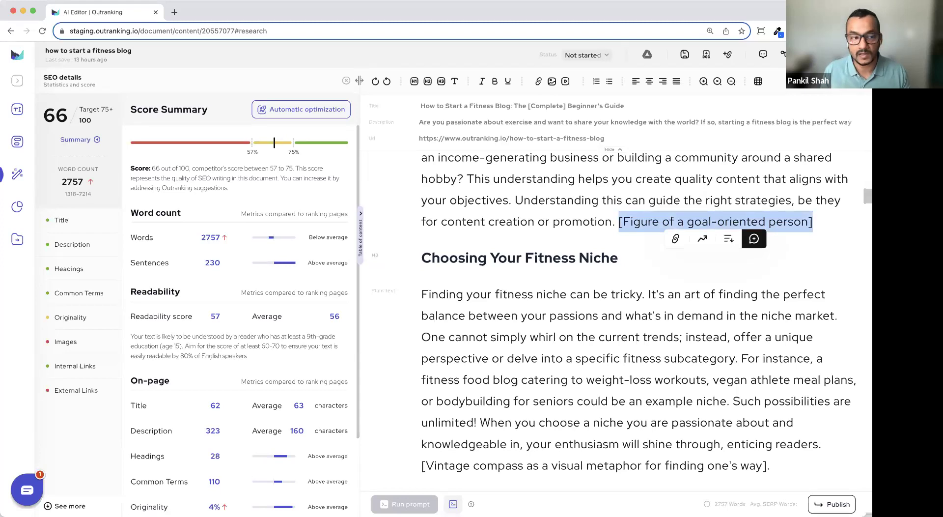
click(841, 229)
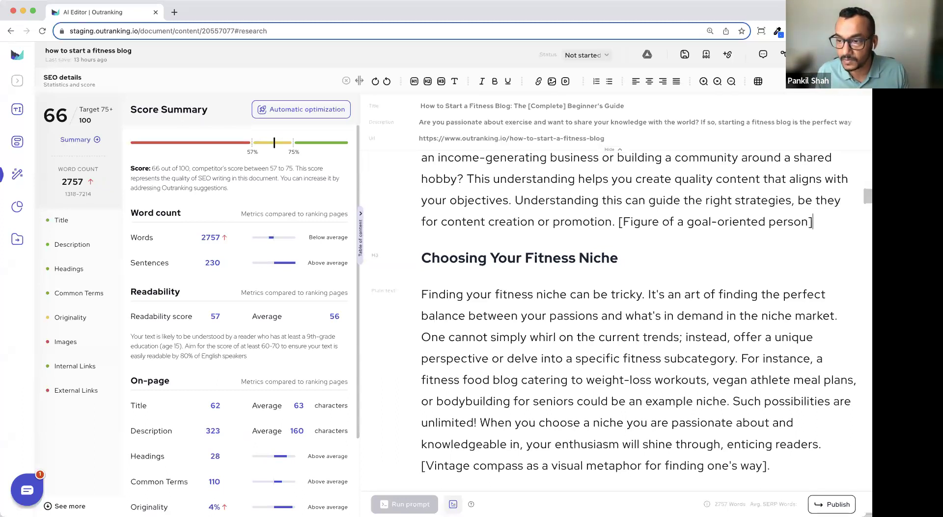
Leave the fitness blog draft and start a new AI assisted writing document with "Taxi service" as the primary keyword
click(17, 83)
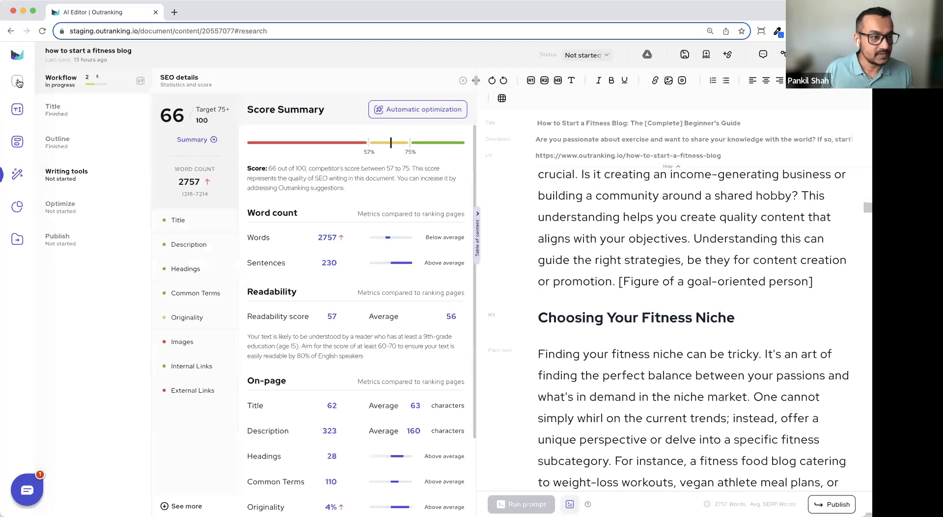
click(18, 83)
click(17, 55)
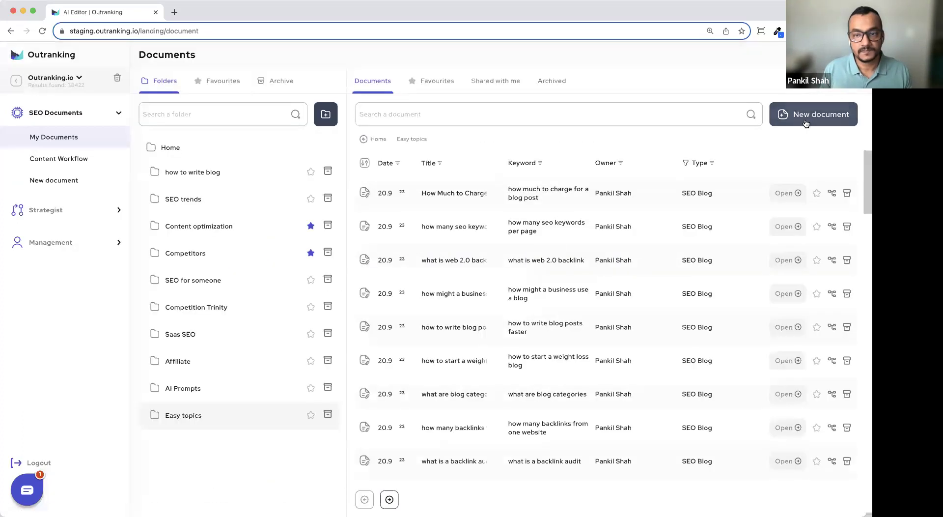
click(806, 122)
click(432, 193)
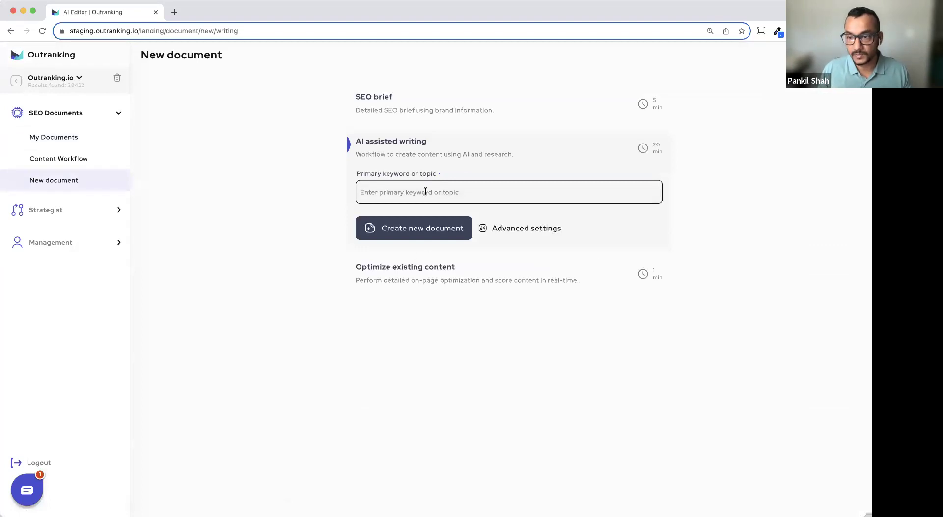
text(Ta)
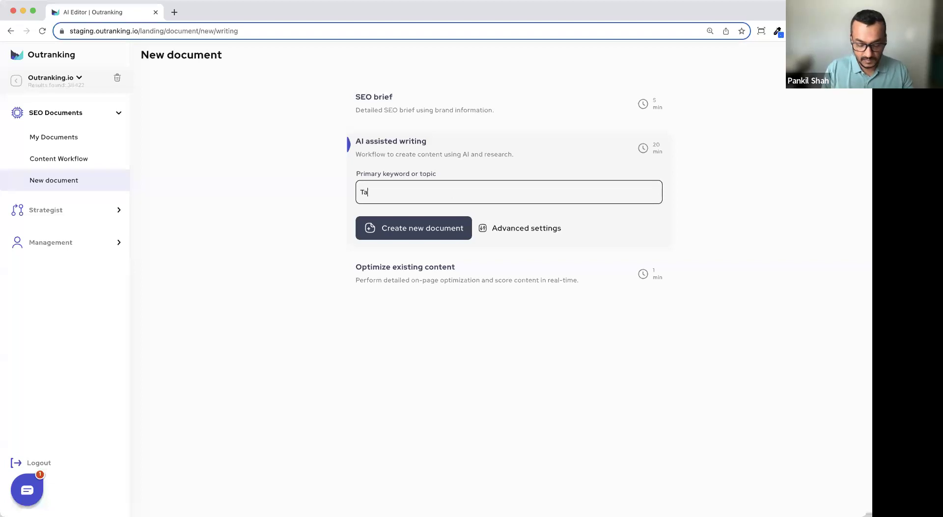
text(xi service)
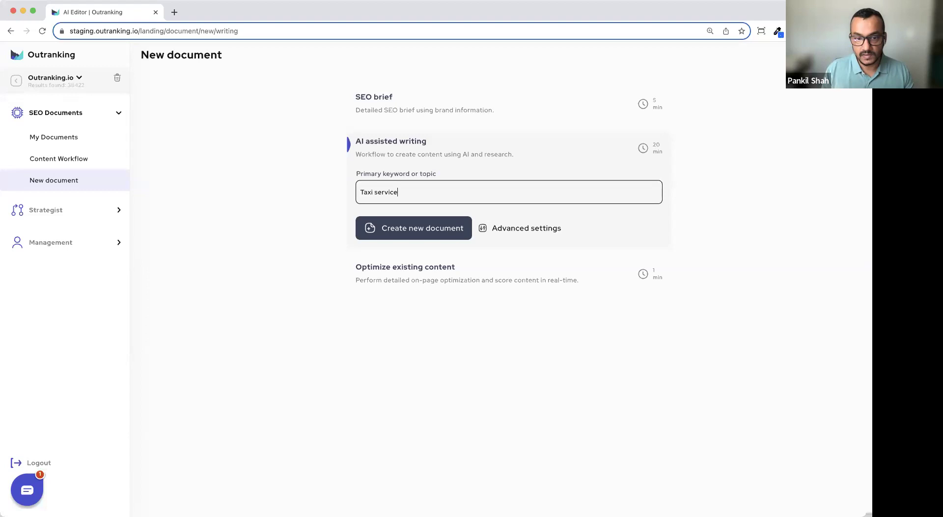
Set the new document's location to "New York,United States" in the advanced settings and create the document
click(532, 229)
click(593, 236)
text(newyork)
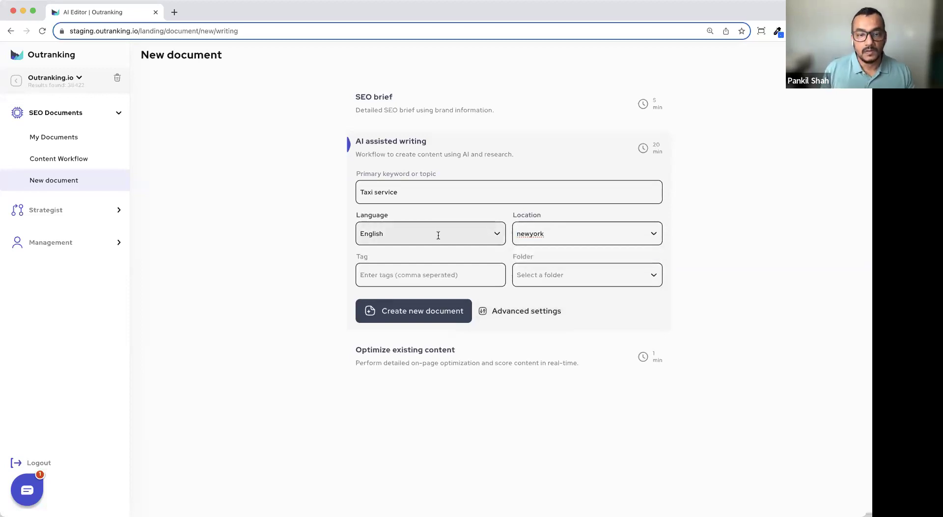
click(530, 234)
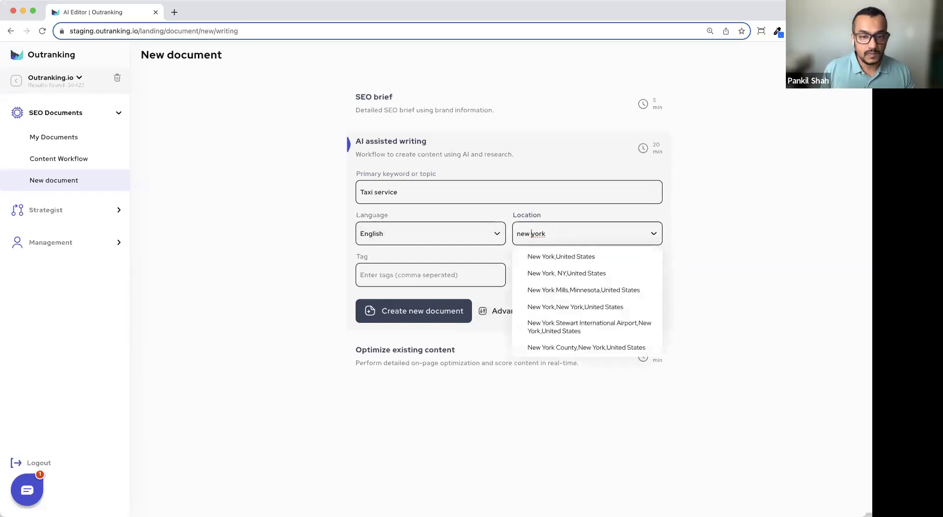
click(562, 257)
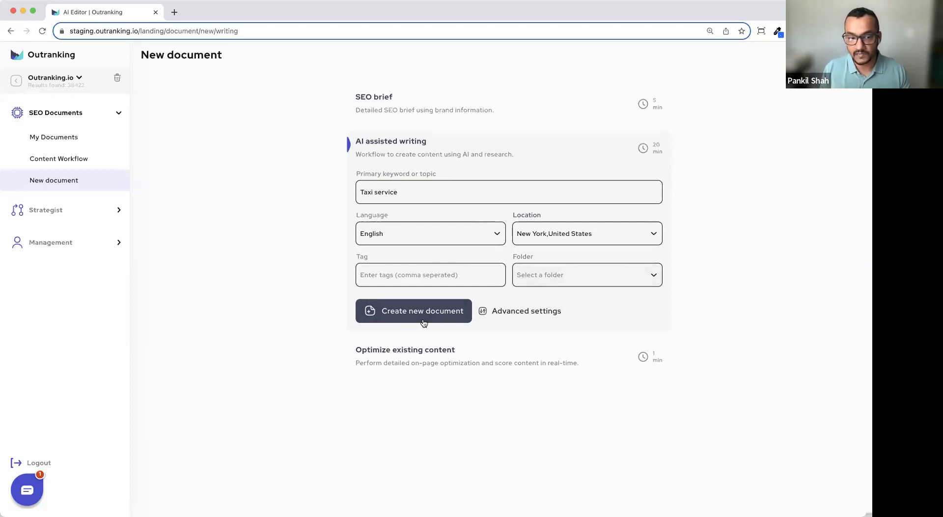
click(421, 322)
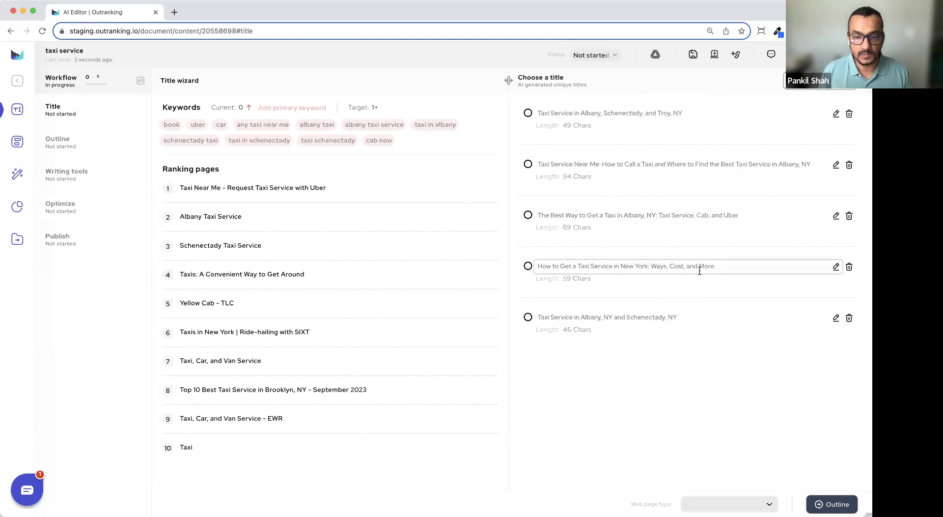
Reword the suggested New York title to "How to Get a Taxi Service in New York: Book with AMTAXI" and choose it
drag(651, 265, 716, 266)
key(BackSpace)
text(Book with AMCARS)
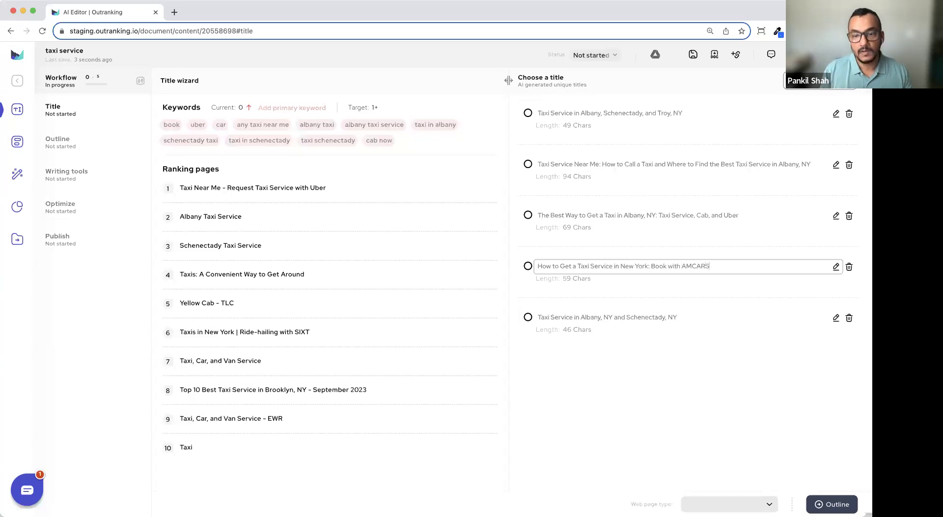
key(BackSpace)
key(BackSpace)
key(BackSpace)
key(BackSpace)
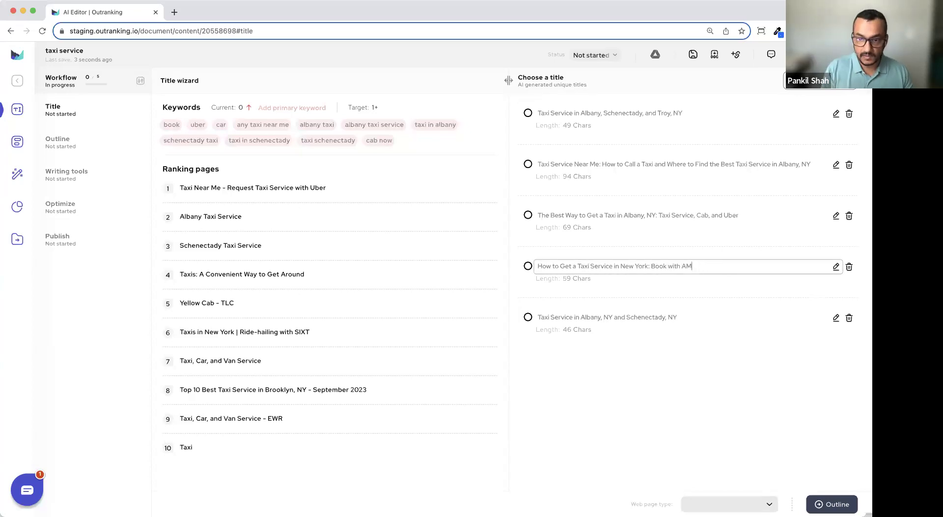
text(TAXI)
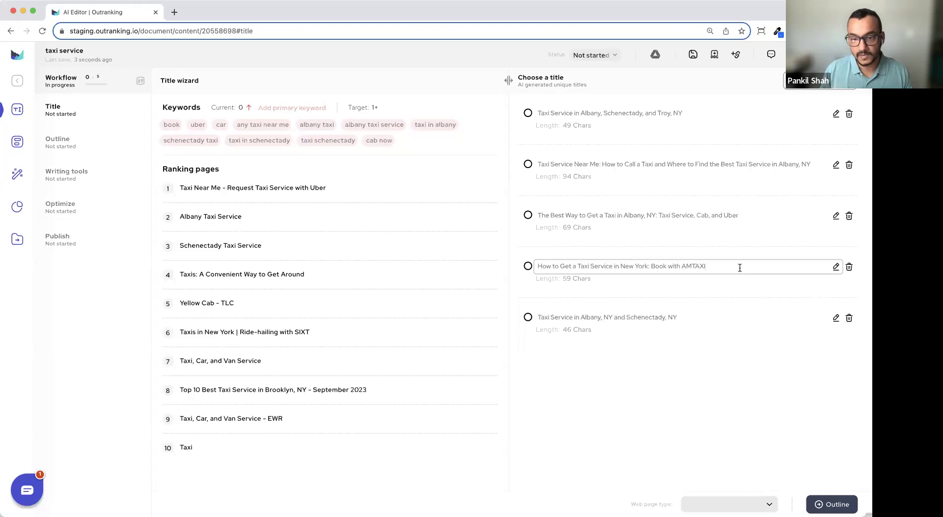
click(528, 265)
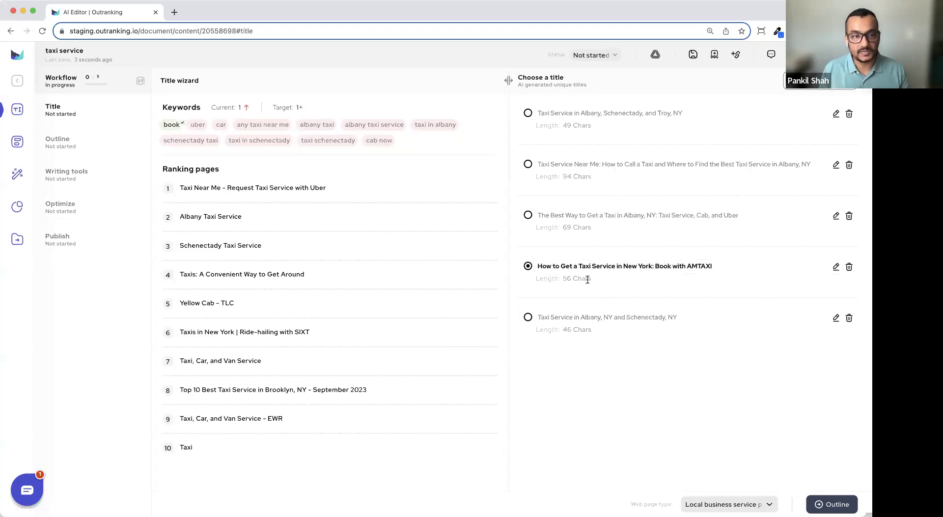
Examine the Albany and Schenectady taxi keywords suggested for the title
drag(300, 124, 432, 125)
drag(304, 140, 380, 140)
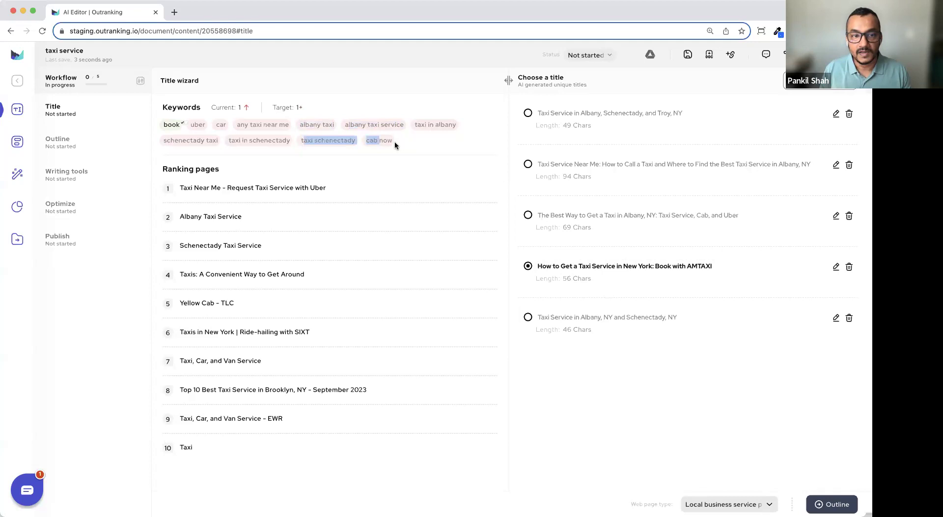
click(394, 140)
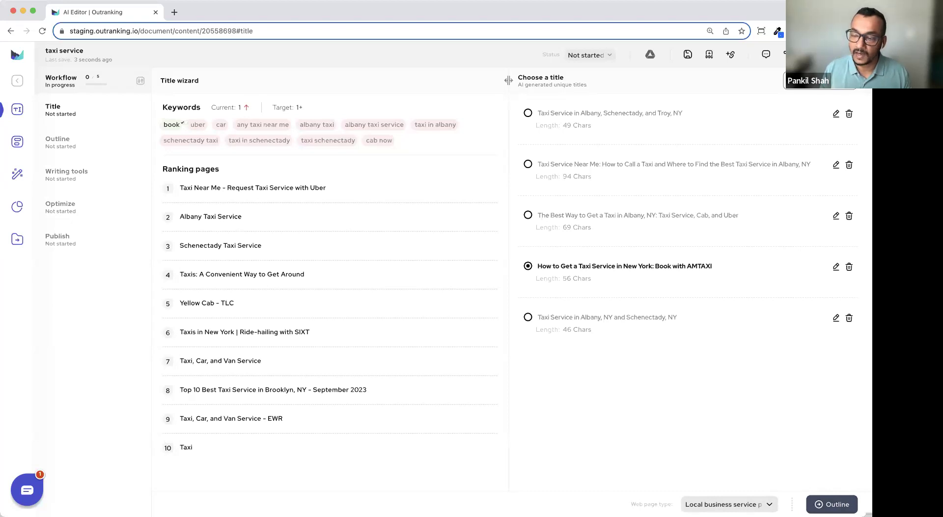
Proceed to the outline stage to generate an outline, and browse the ranking pages' headings, including the SIXT and JFK airport pages
click(832, 504)
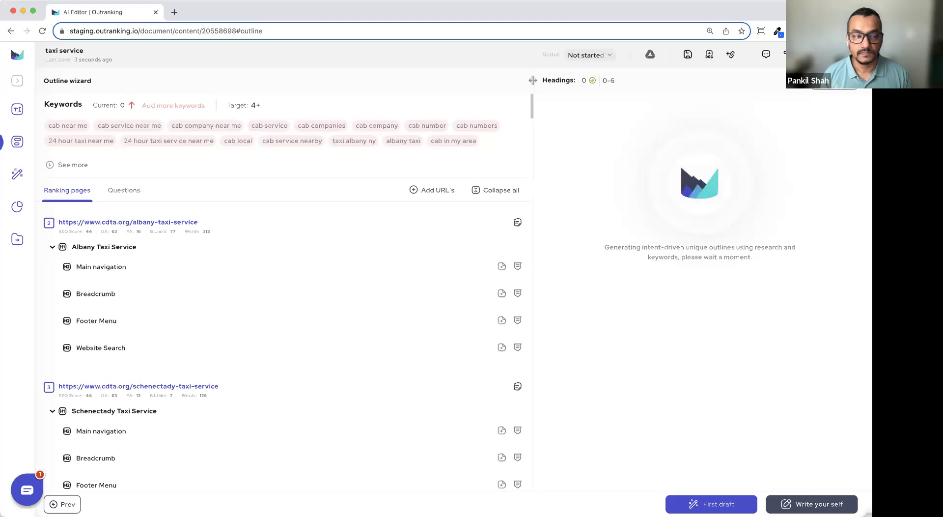
scroll(270, 448, down, 6)
scroll(270, 447, down, 15)
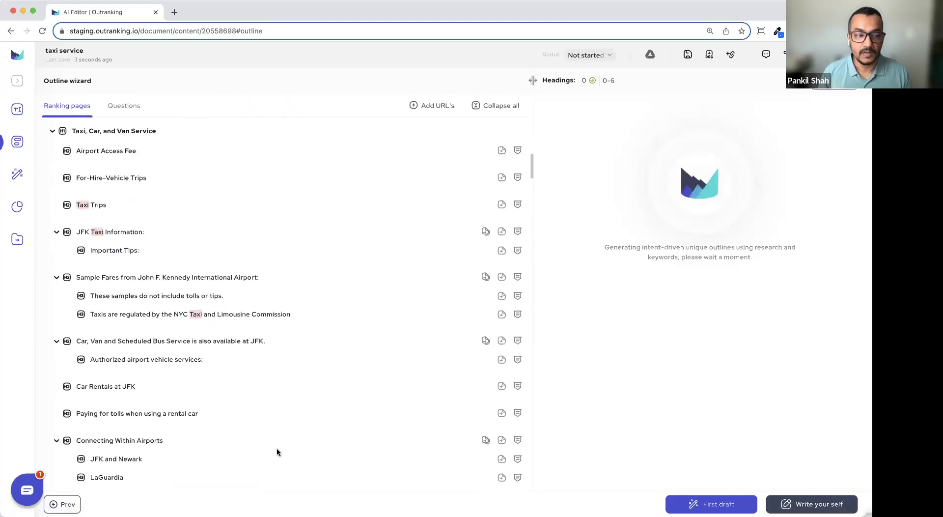
scroll(276, 450, down, 2)
scroll(276, 451, down, 4)
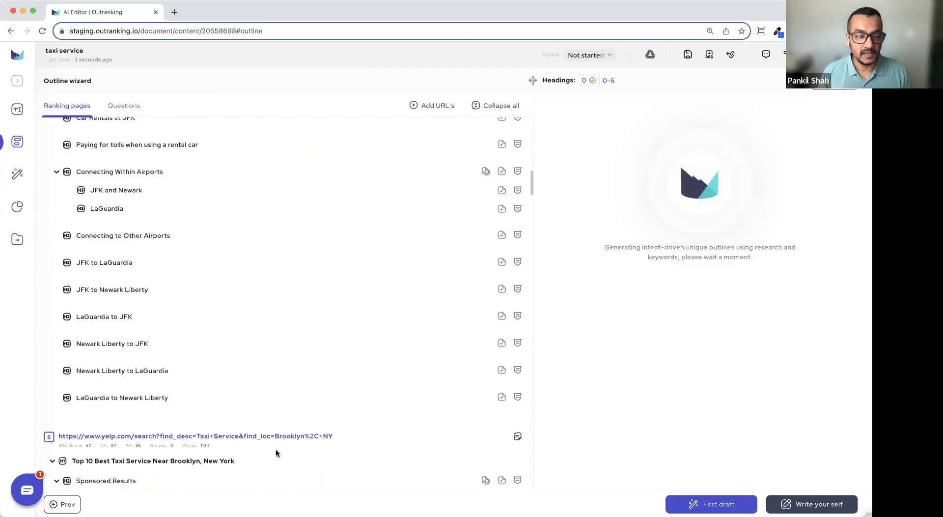
scroll(276, 453, up, 5)
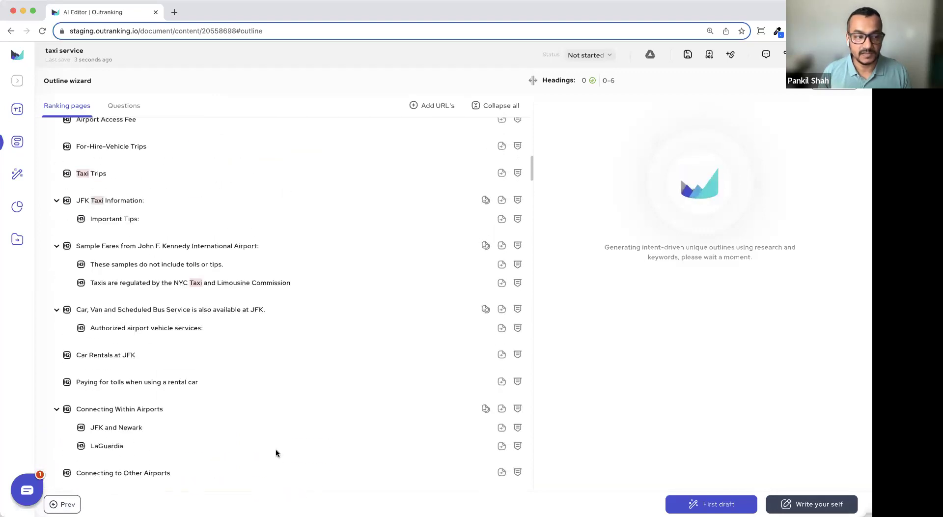
scroll(276, 451, up, 7)
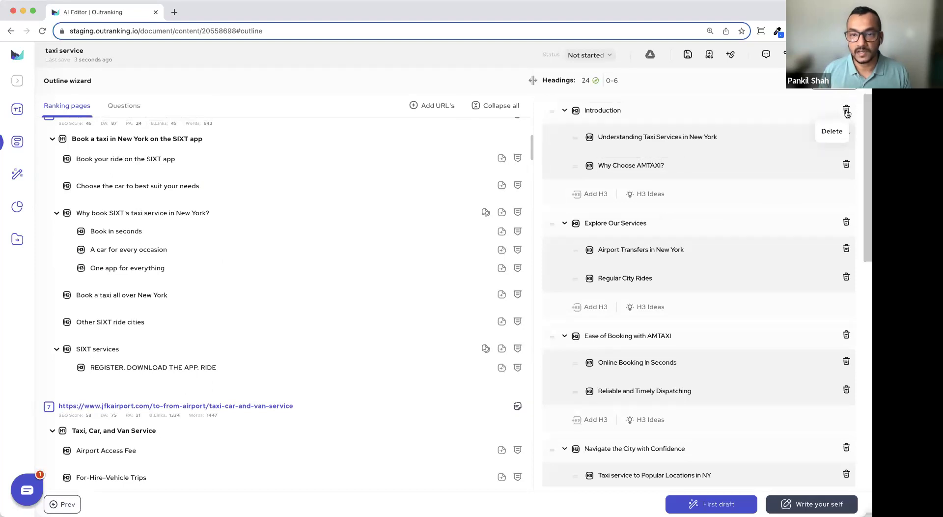
Delete the "Understanding Taxi Services in New York" subheading, promote "Why Choose AMTAXI?" to an H2, and delete the Introduction heading
click(846, 137)
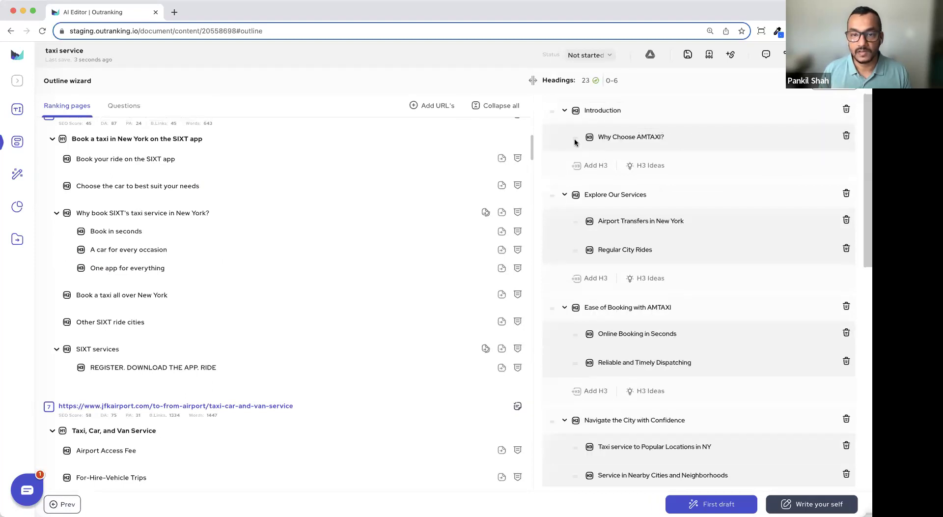
drag(574, 136, 545, 149)
click(846, 110)
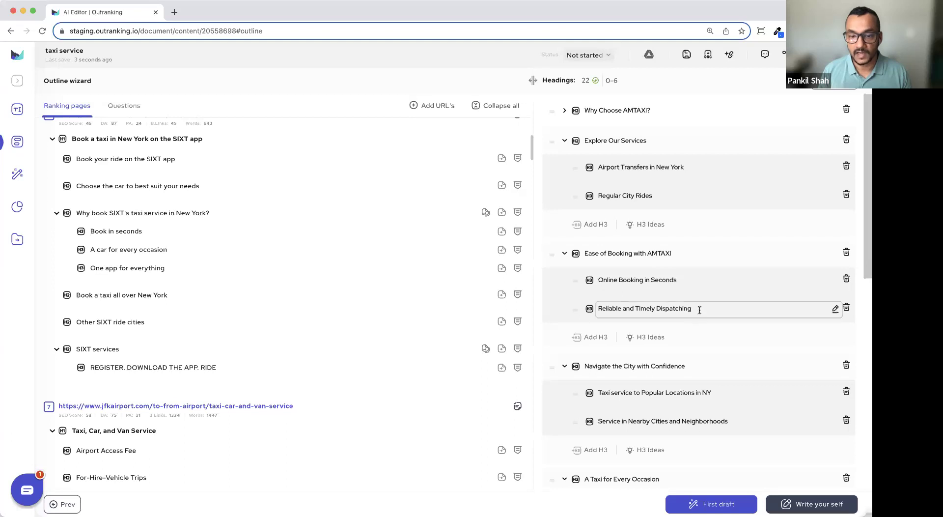
Review the generated outline from the services headings through to the FAQs, plus the suggested keywords above the ranking pages
scroll(699, 310, down, 3)
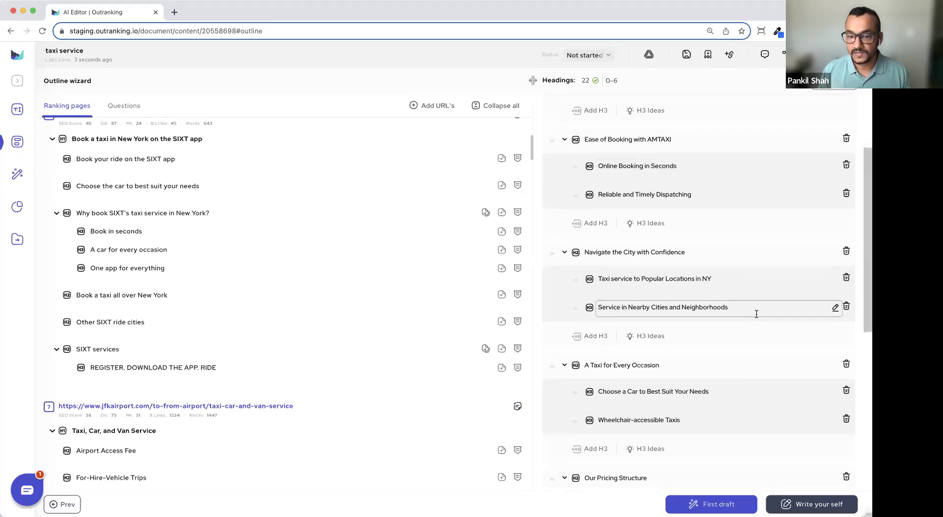
scroll(750, 310, down, 1)
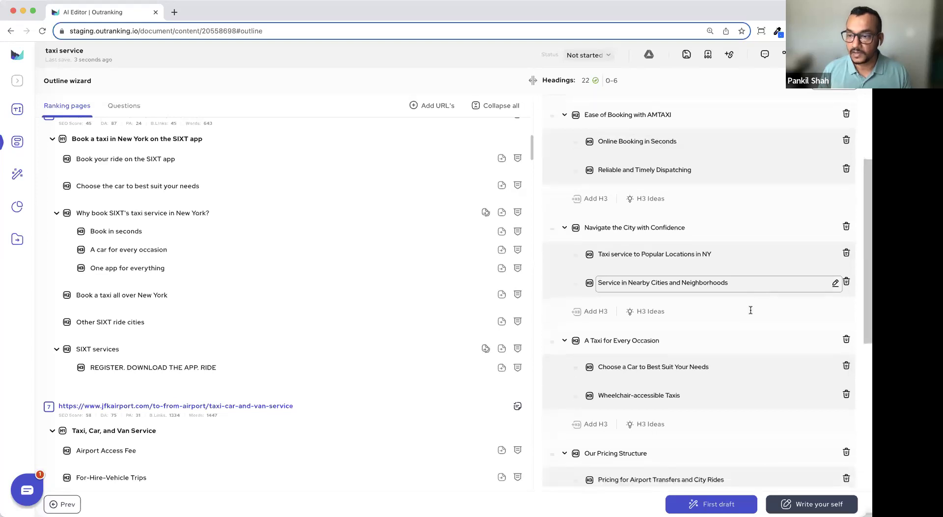
scroll(751, 310, down, 1)
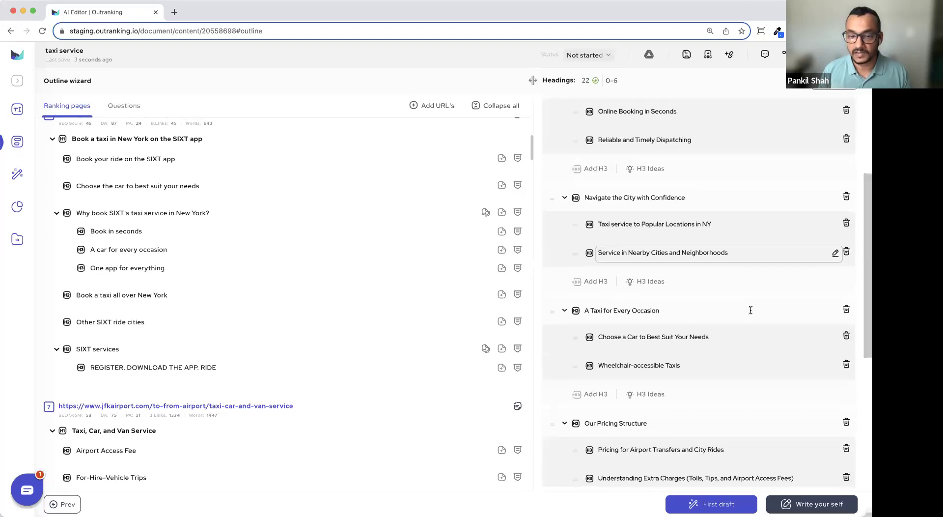
scroll(750, 310, down, 5)
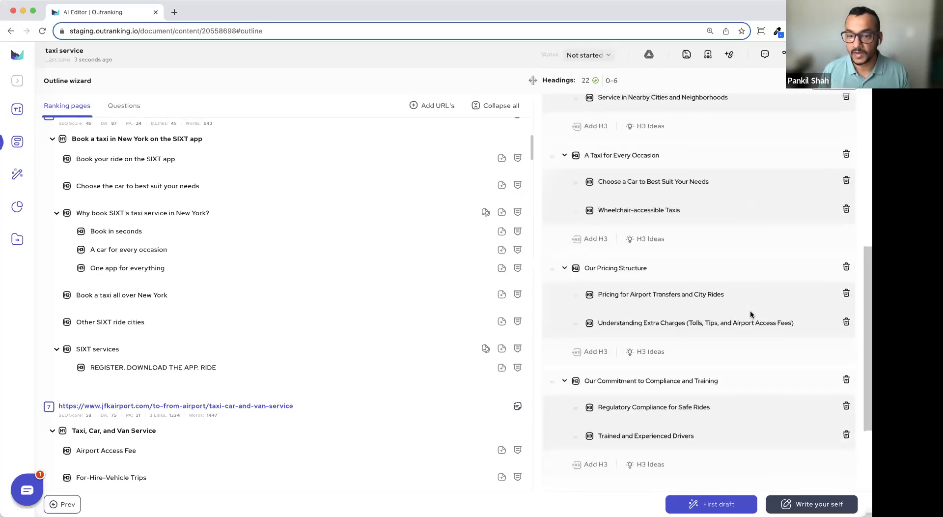
scroll(750, 312, down, 4)
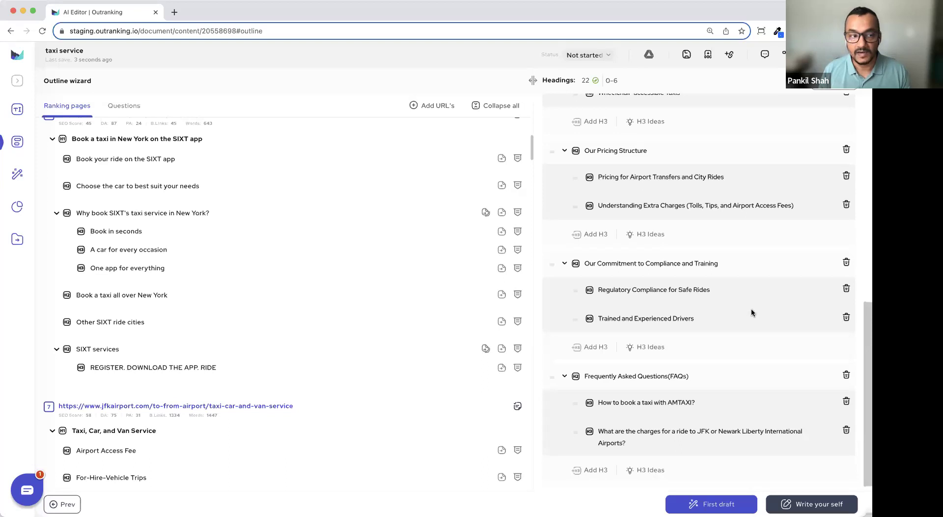
scroll(752, 310, up, 6)
scroll(744, 307, up, 2)
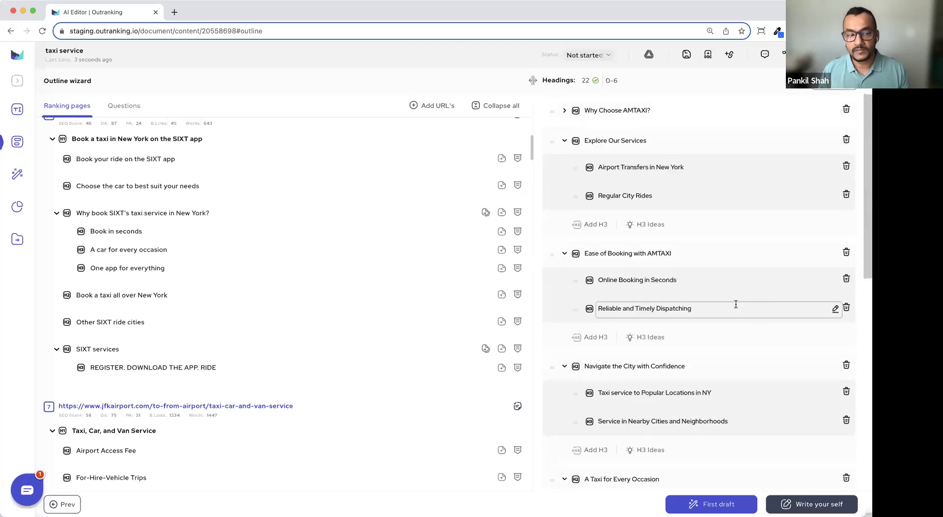
scroll(387, 202, up, 10)
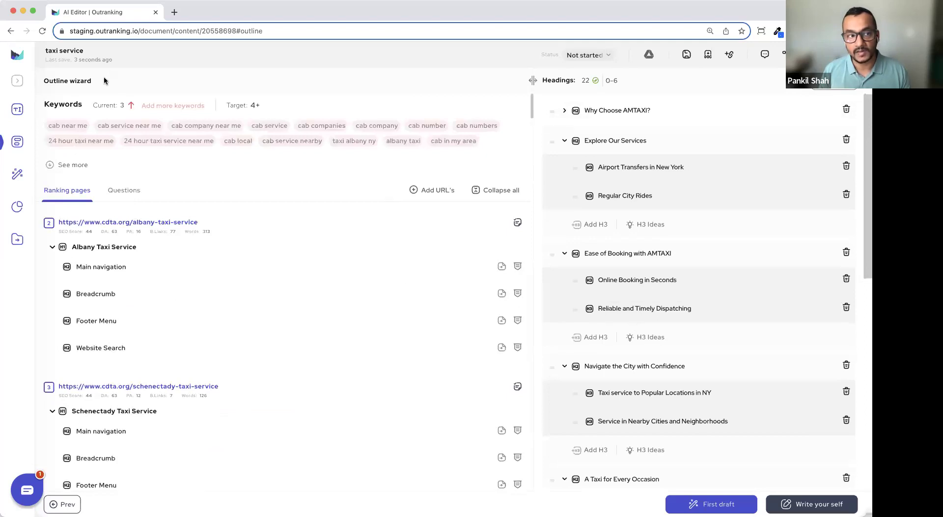
scroll(152, 106, down, 1)
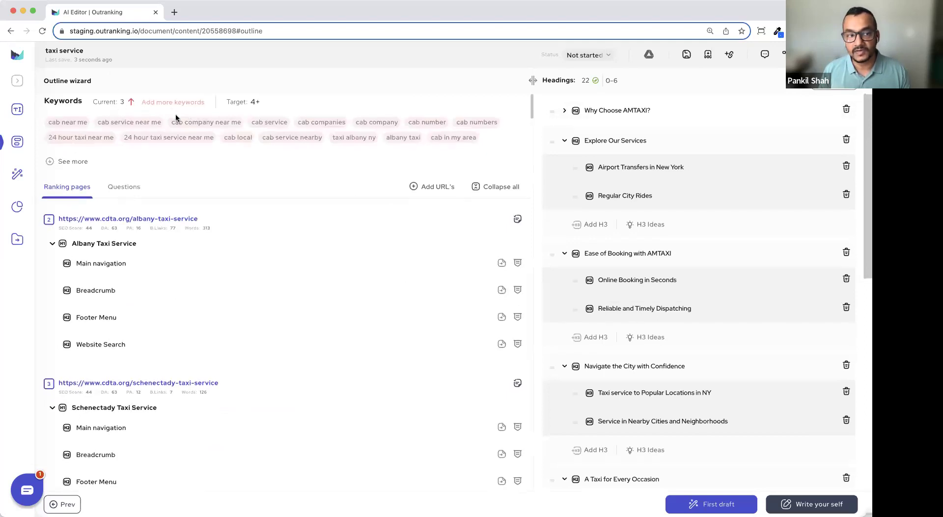
scroll(160, 118, down, 1)
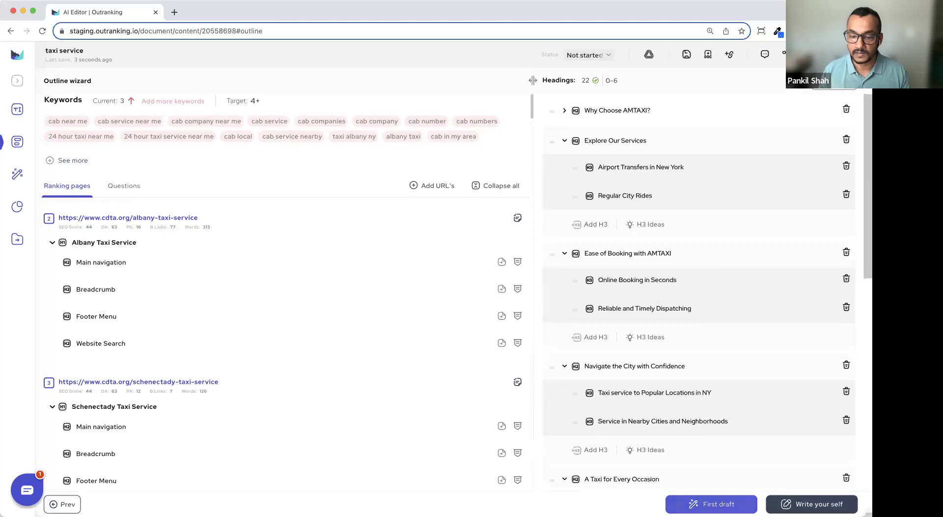
Proceed to the first draft stage and set the style guide's tone to "Conversational and a little promotional"
click(711, 504)
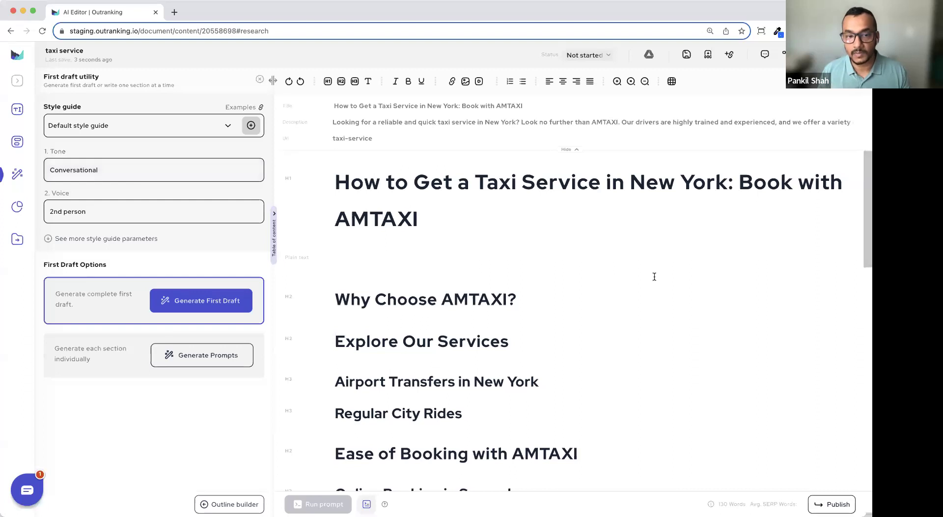
drag(104, 170, 42, 169)
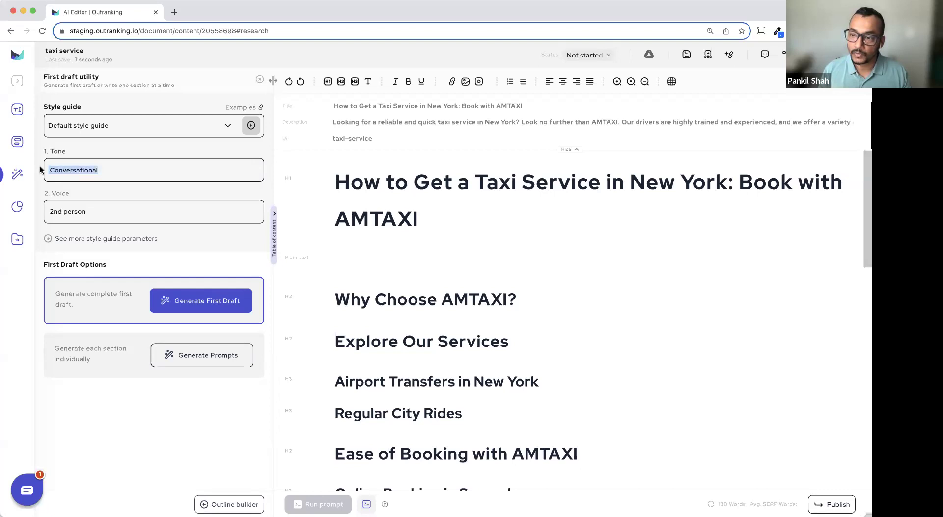
click(124, 173)
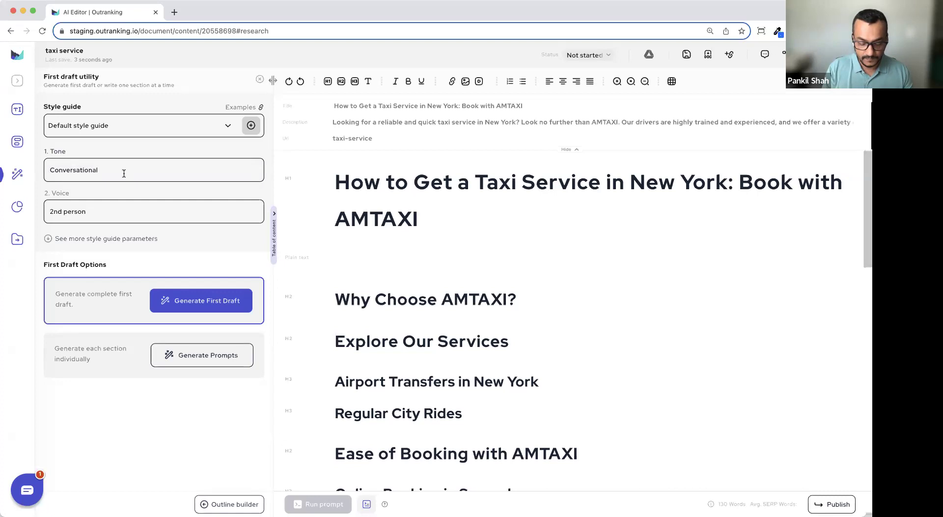
text(and a)
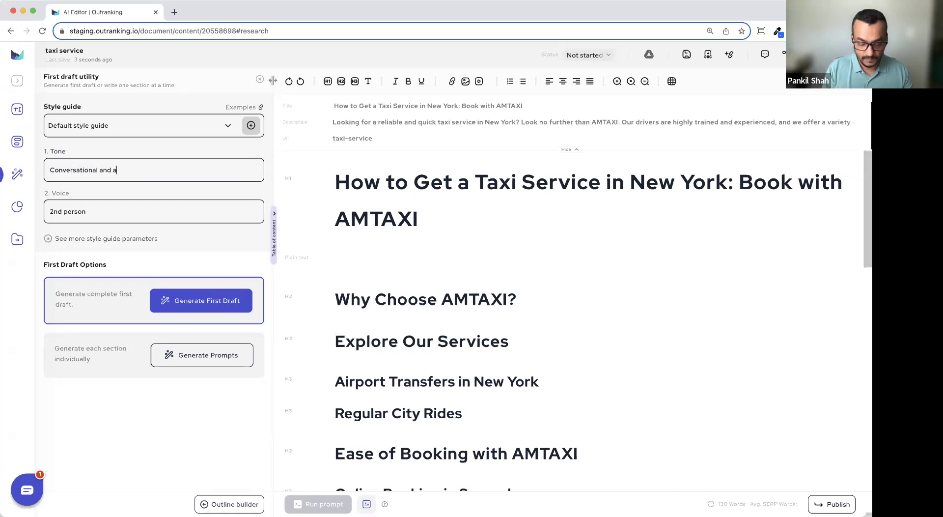
text( little promoti)
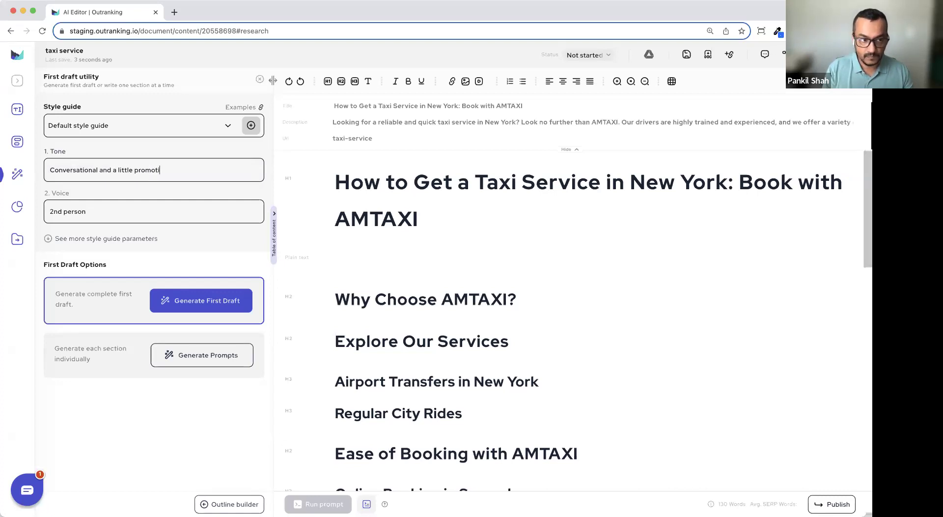
text(onal)
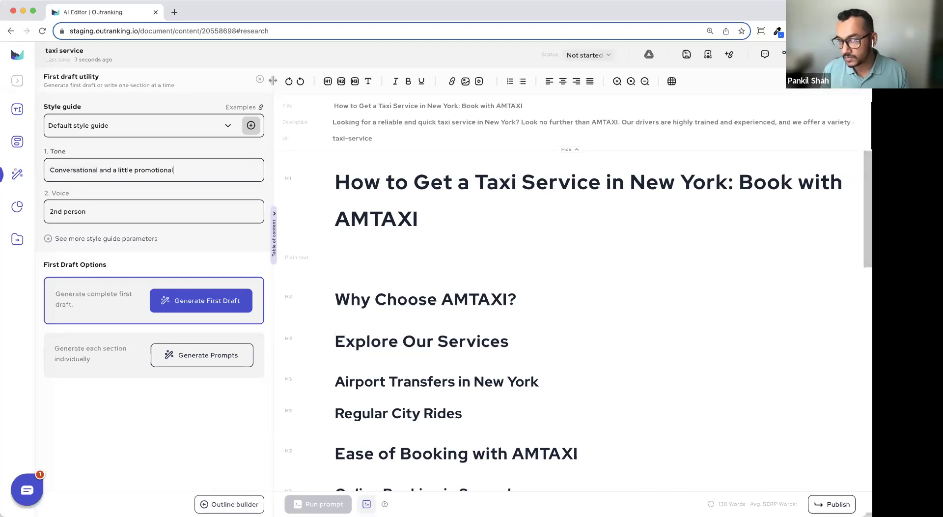
drag(186, 172, 46, 172)
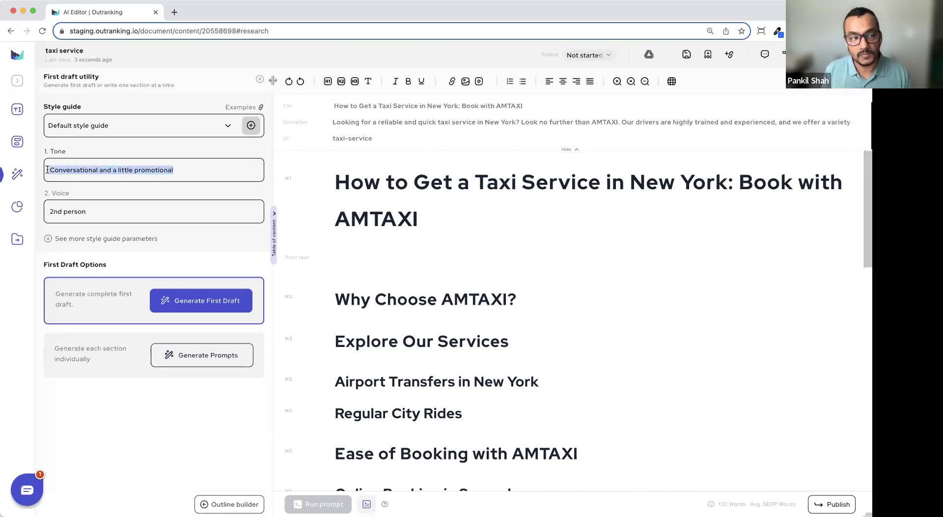
click(168, 171)
double_click(158, 170)
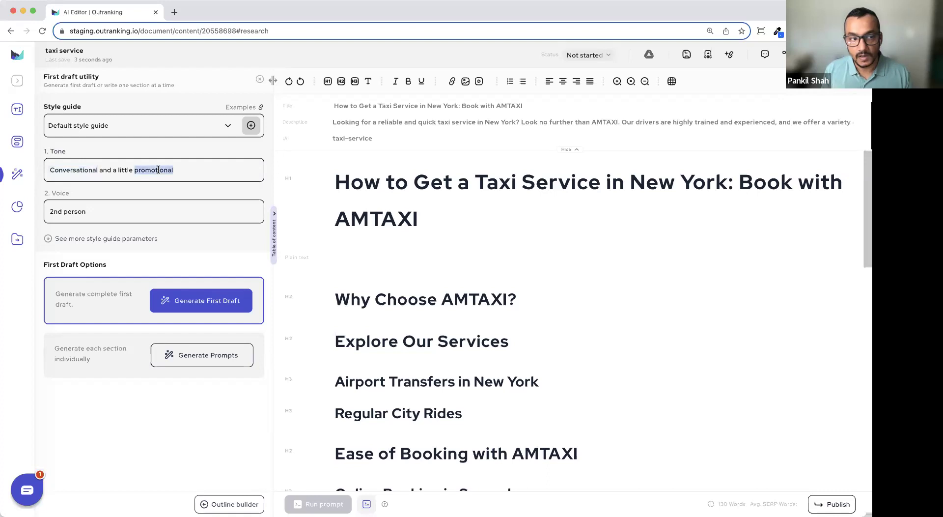
click(176, 170)
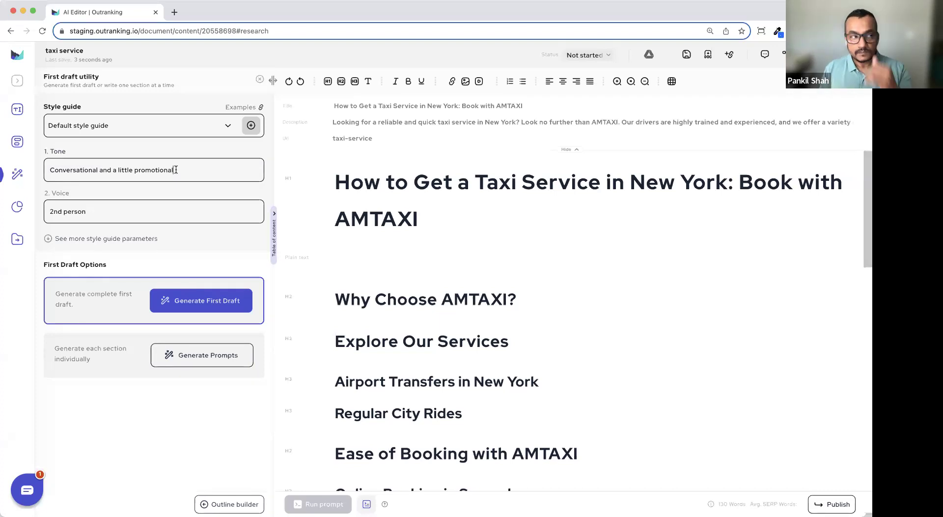
drag(201, 170, 45, 165)
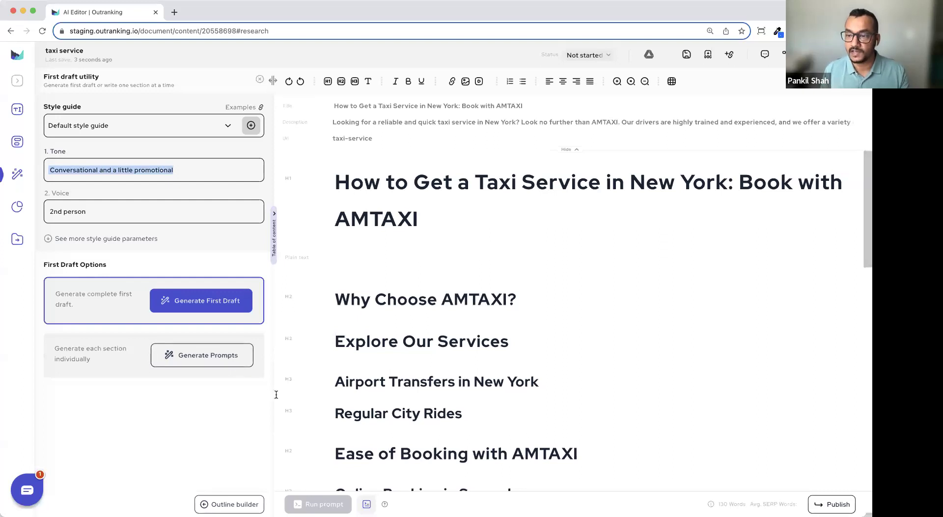
Generate the complete first draft of the taxi service page from the outline
scroll(282, 393, down, 1)
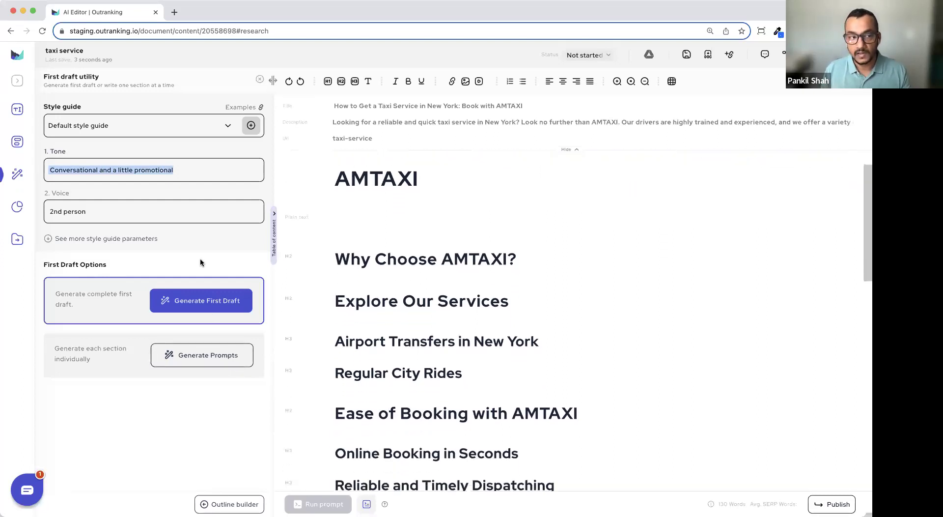
scroll(400, 234, up, 1)
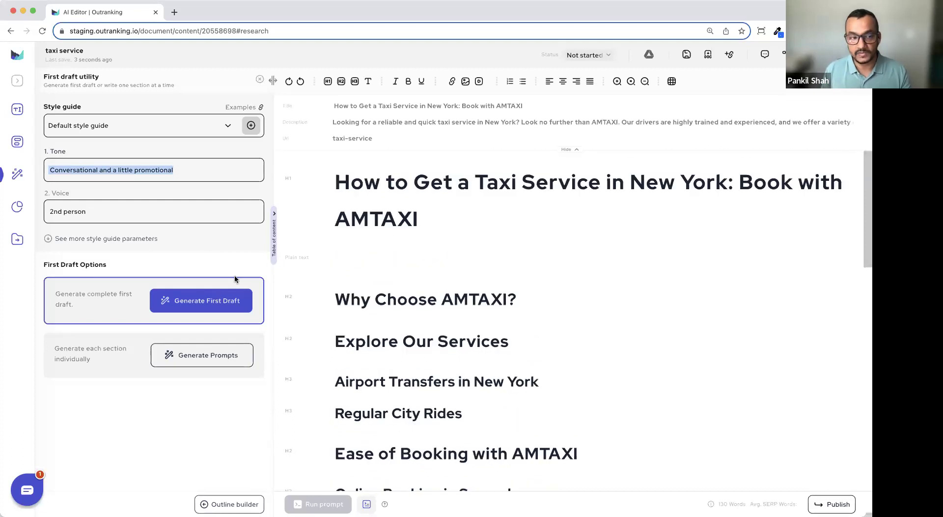
click(200, 306)
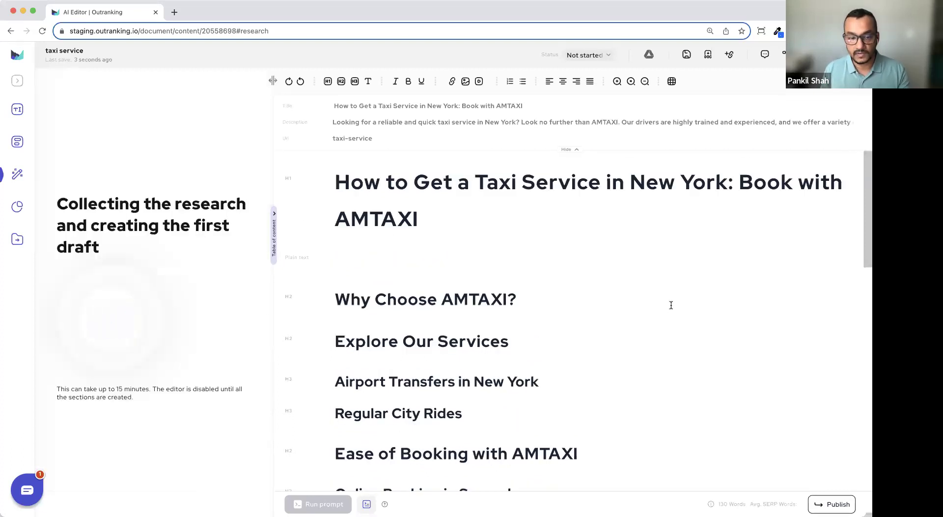
Examine the newly written sections on airport transfers, city rides, online booking and timely dispatching while the draft generates
scroll(634, 294, down, 2)
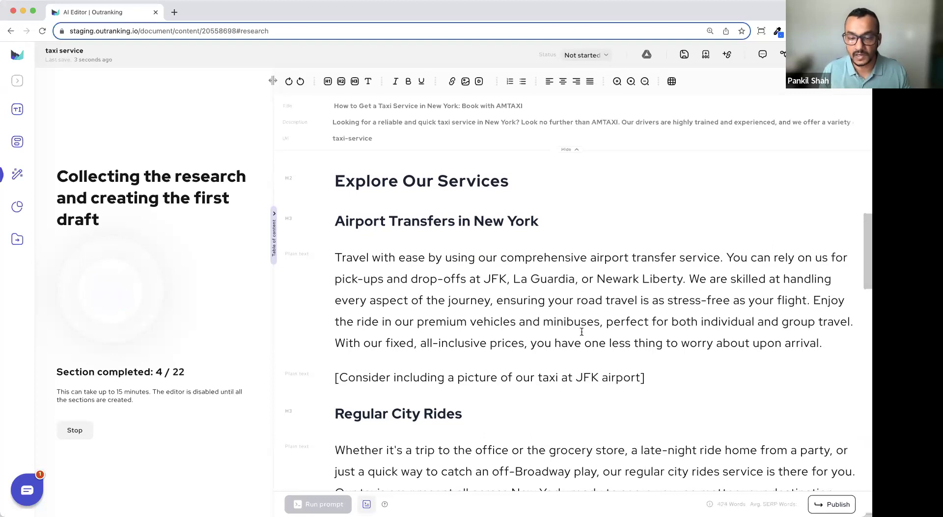
scroll(580, 329, down, 10)
scroll(583, 335, down, 5)
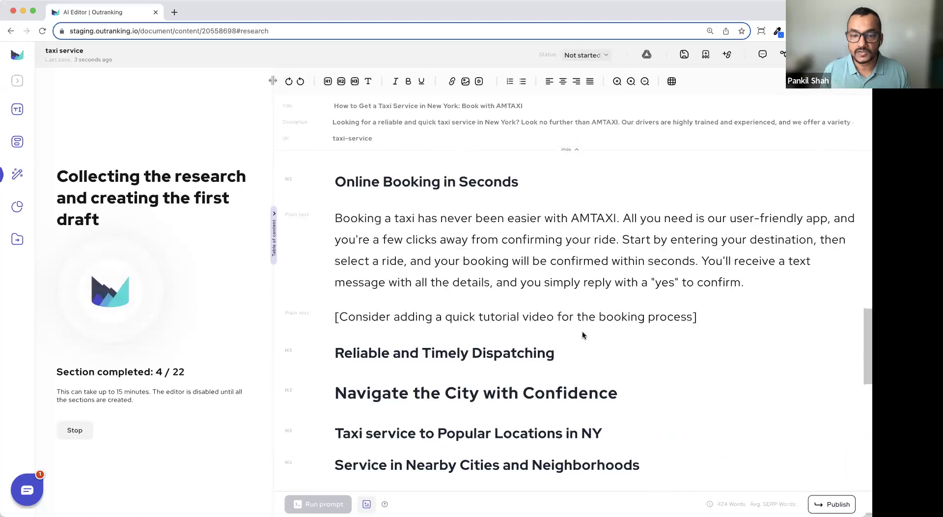
scroll(584, 336, down, 2)
scroll(583, 335, down, 4)
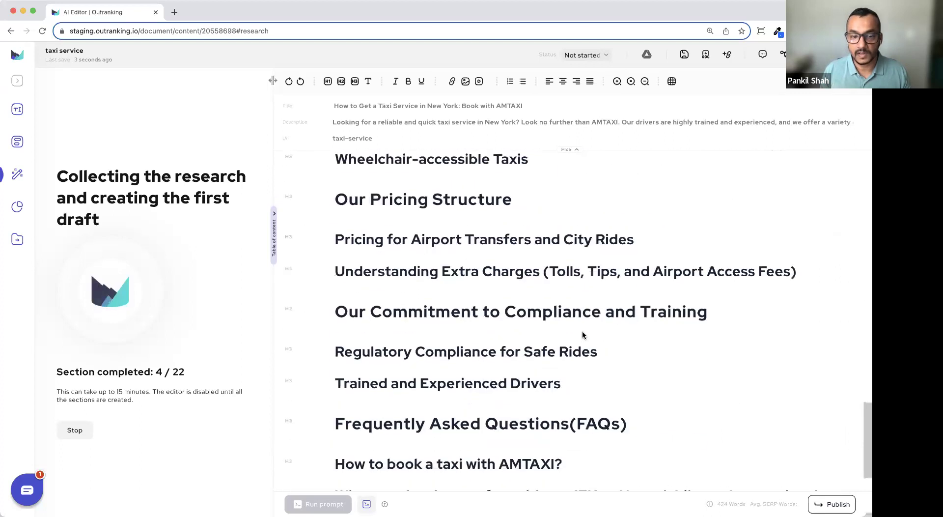
scroll(626, 306, up, 10)
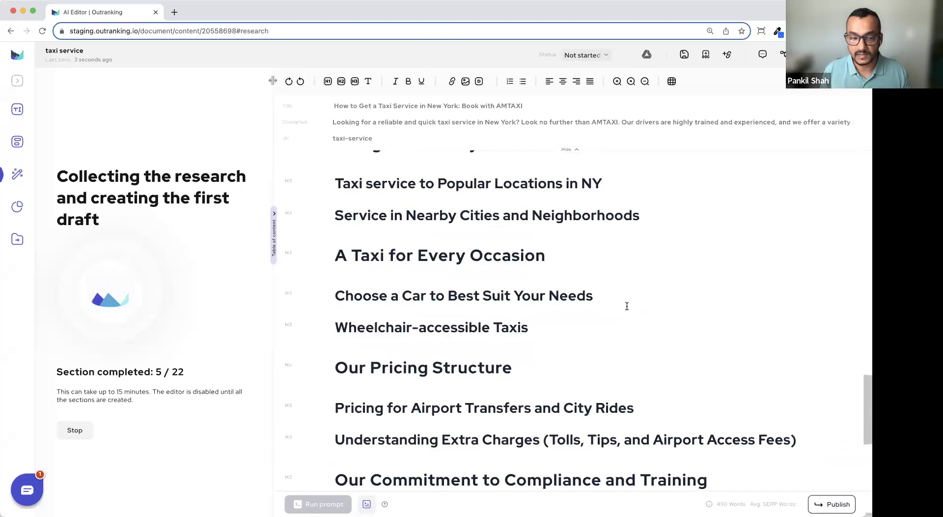
scroll(622, 322, down, 2)
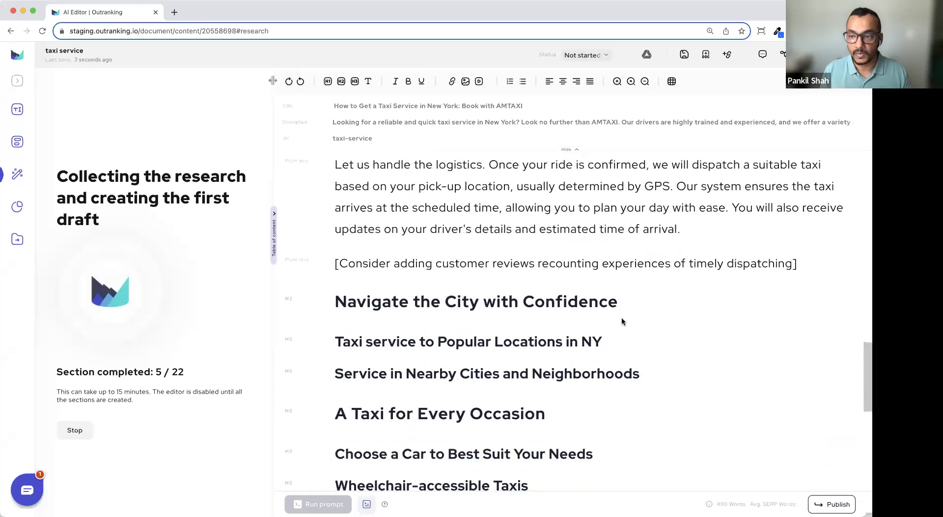
scroll(622, 321, up, 2)
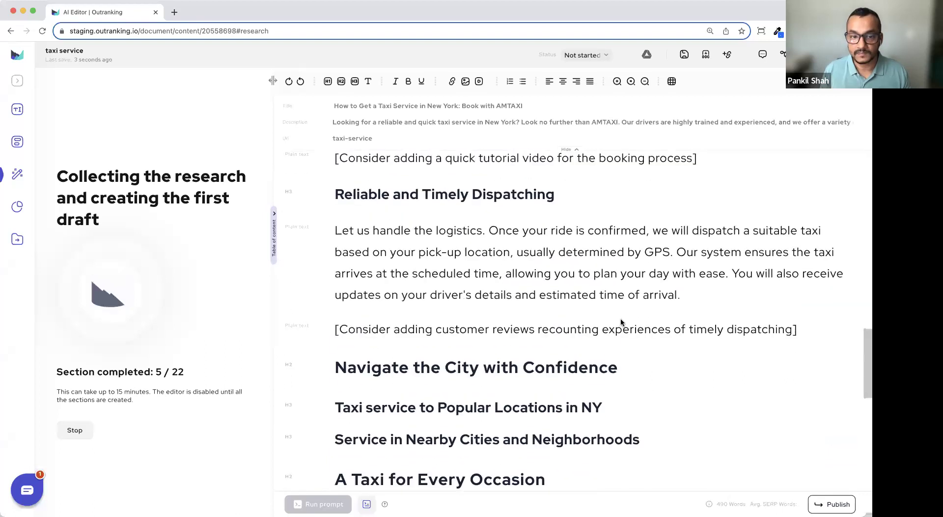
scroll(621, 318, up, 1)
scroll(621, 322, up, 3)
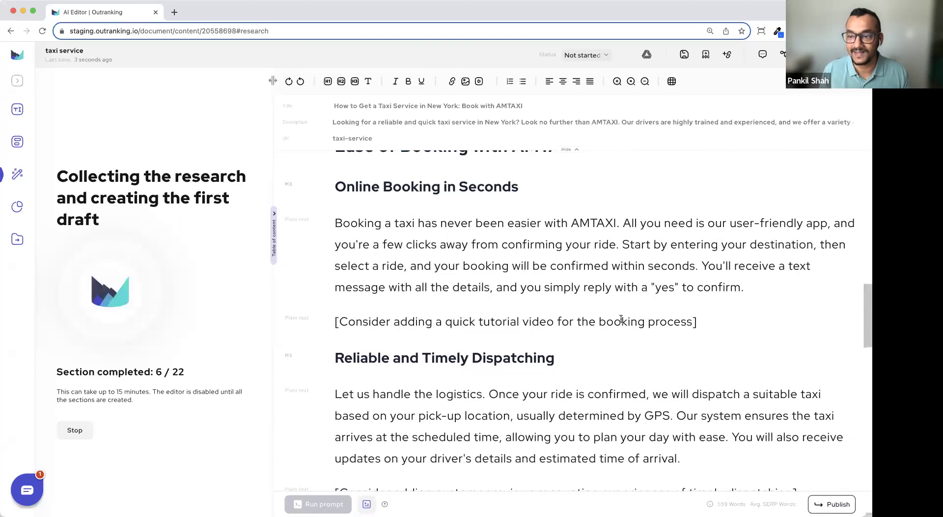
Read the drafted sections on popular New York locations and choosing a car, including their bracketed media suggestions
scroll(622, 319, down, 5)
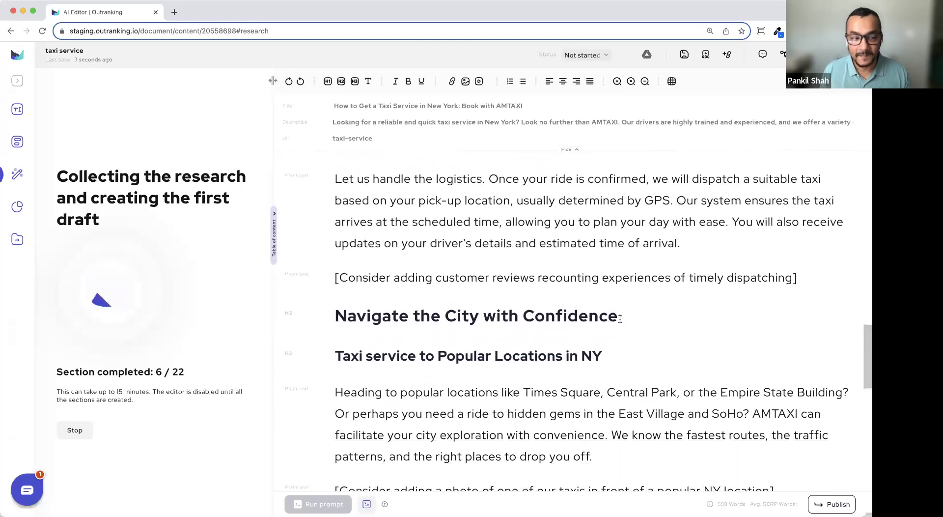
scroll(620, 318, down, 3)
scroll(620, 319, down, 3)
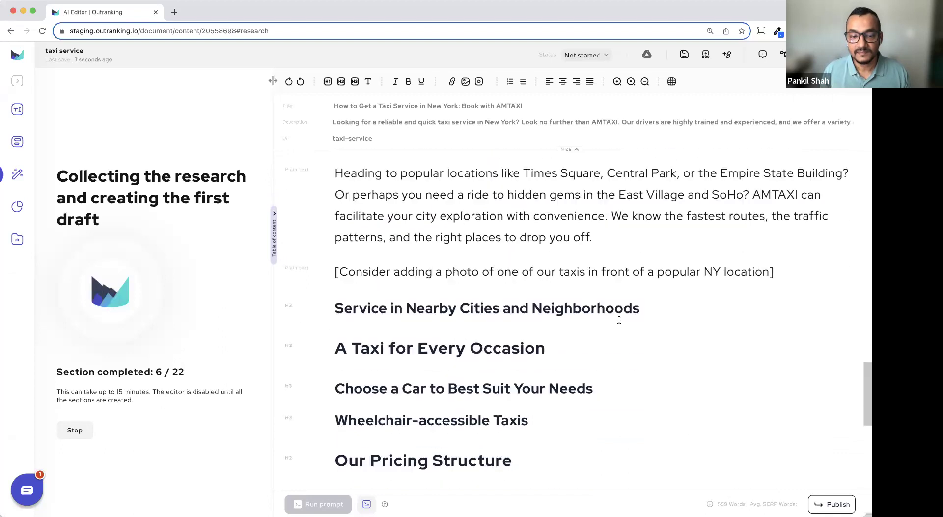
scroll(619, 319, down, 2)
scroll(618, 320, down, 5)
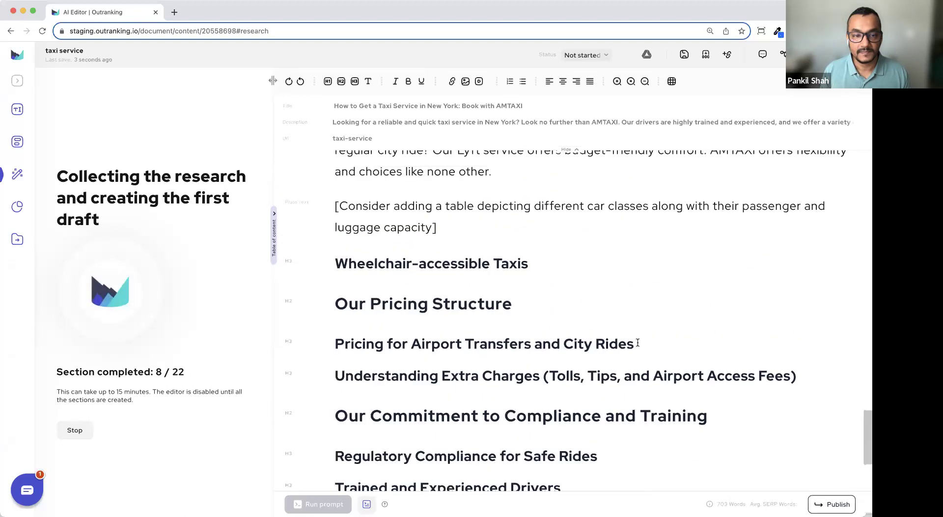
scroll(638, 342, up, 2)
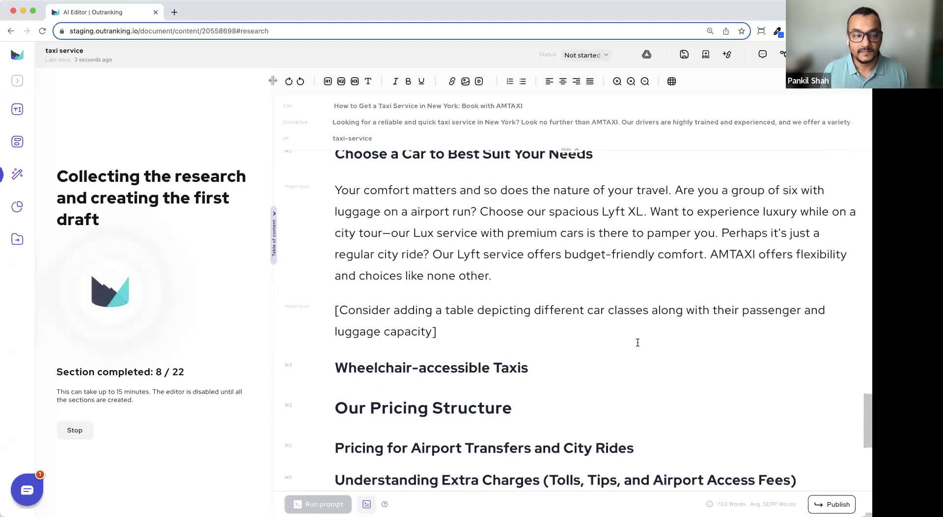
Read the newly drafted sections on wheelchair-accessible taxis, regulatory compliance and trained drivers, and check the section progress
scroll(637, 342, down, 1)
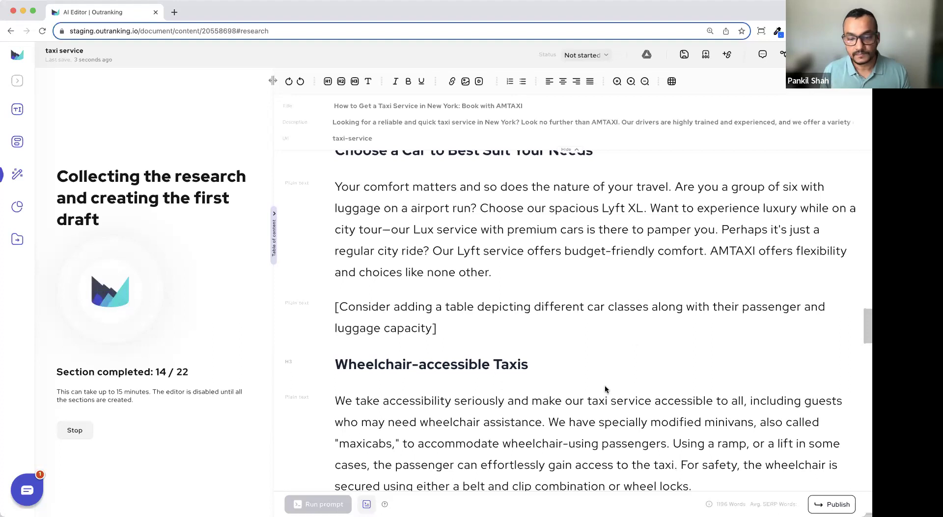
drag(156, 375, 189, 372)
scroll(567, 412, down, 10)
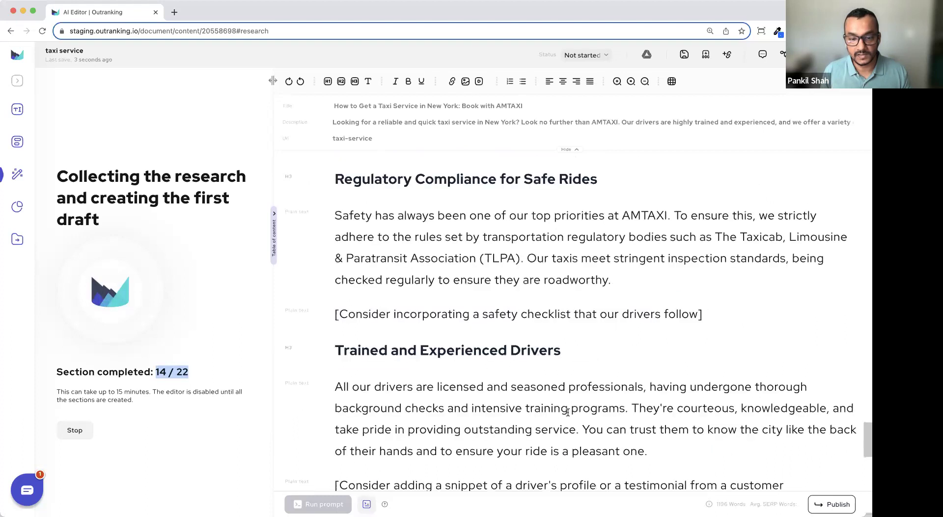
scroll(567, 411, down, 10)
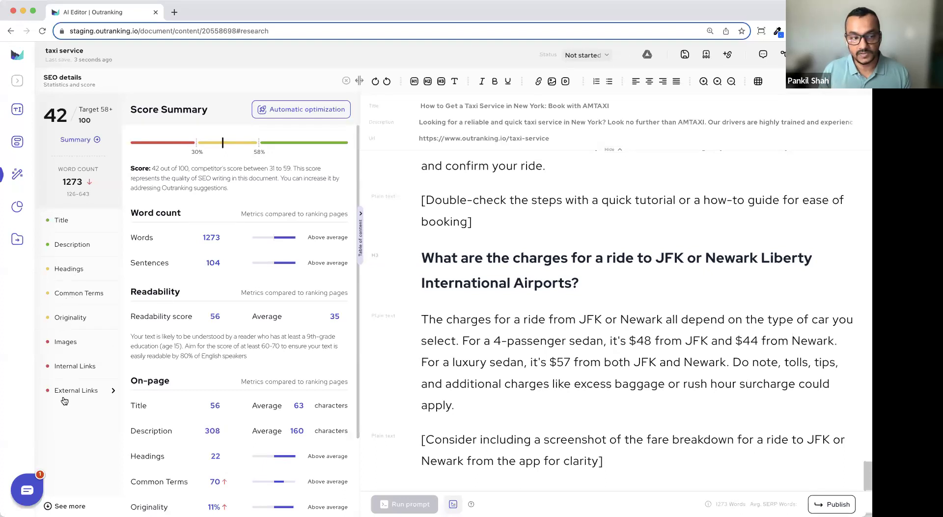
Start automatic optimization of the draft for keywords in heading and missing common terms
click(310, 118)
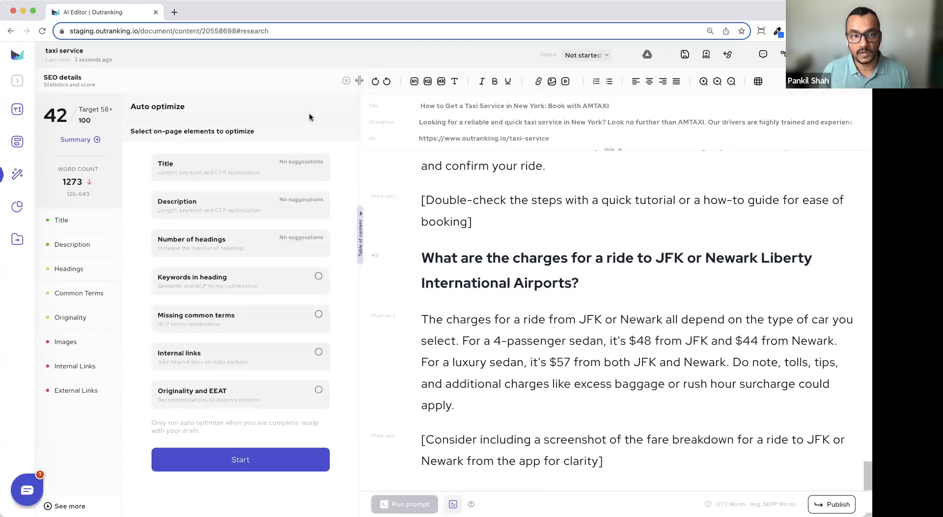
click(286, 284)
click(285, 317)
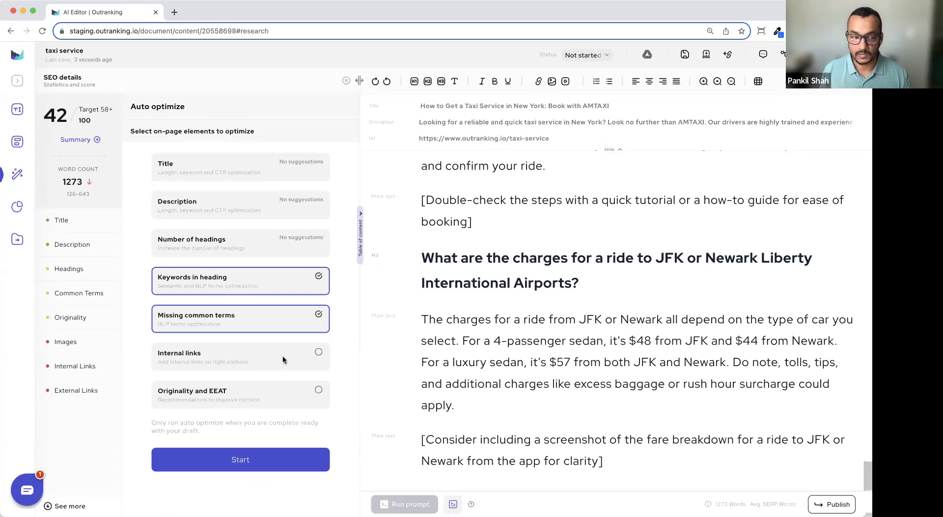
click(233, 462)
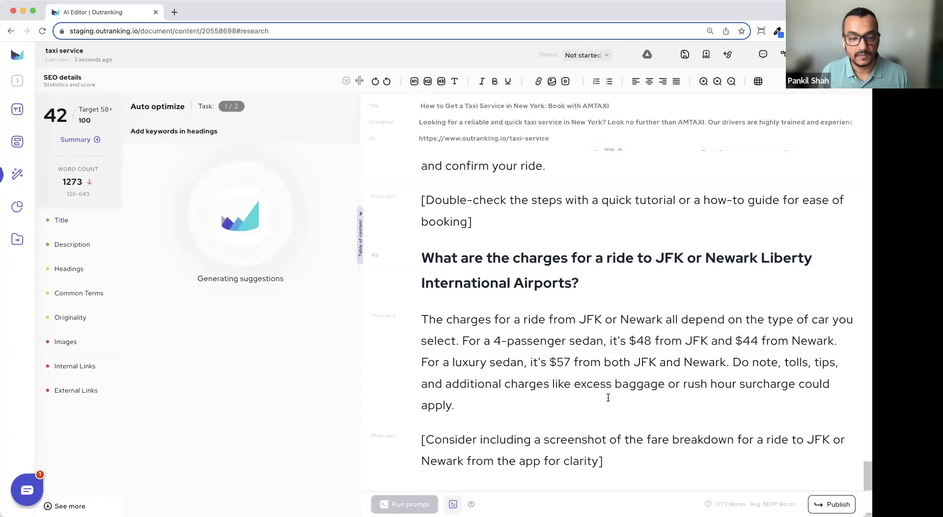
scroll(608, 397, up, 3)
scroll(608, 397, down, 3)
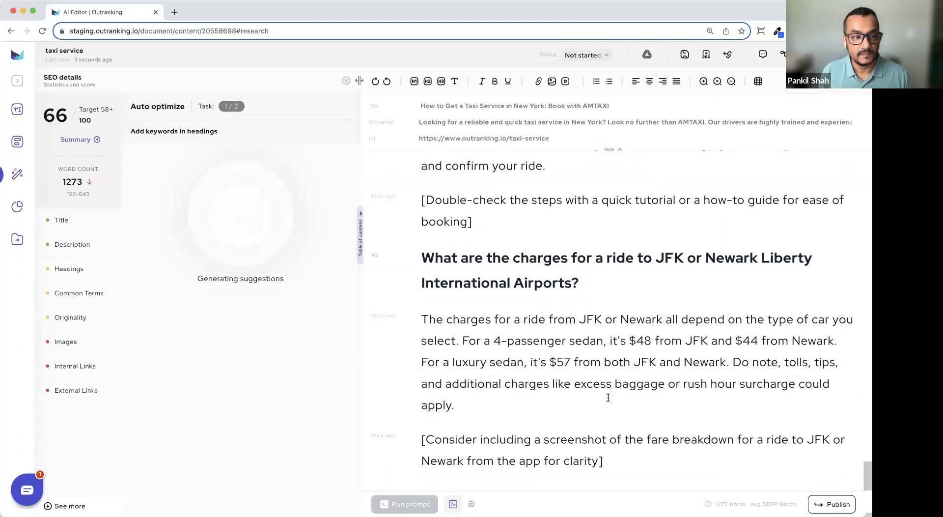
scroll(608, 397, up, 2)
scroll(608, 397, down, 2)
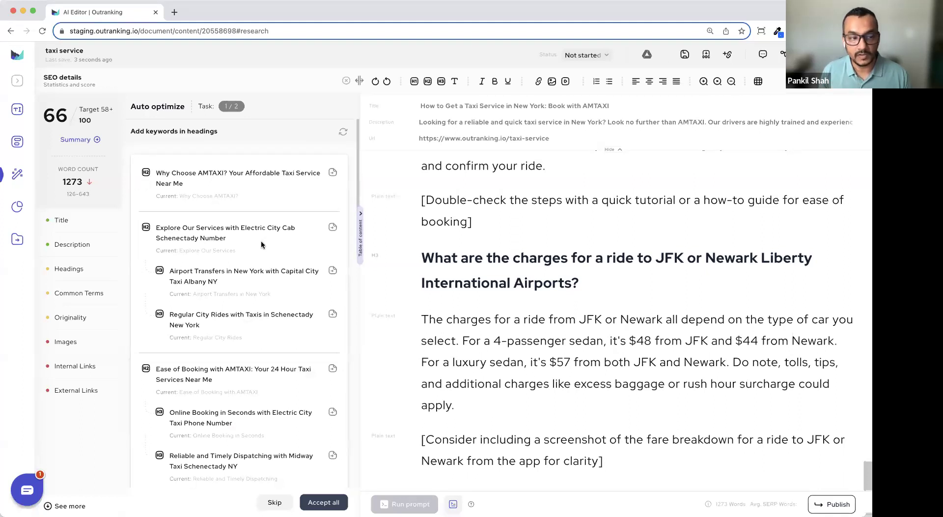
Review all suggested keyword-enriched headings for the taxi service page, from the AMTAXI introduction through the FAQs
scroll(262, 244, down, 10)
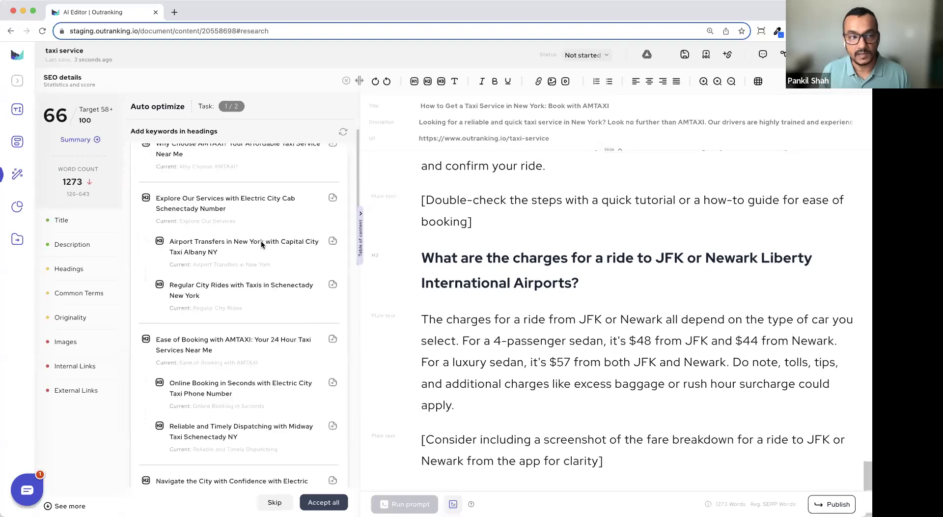
scroll(262, 244, down, 5)
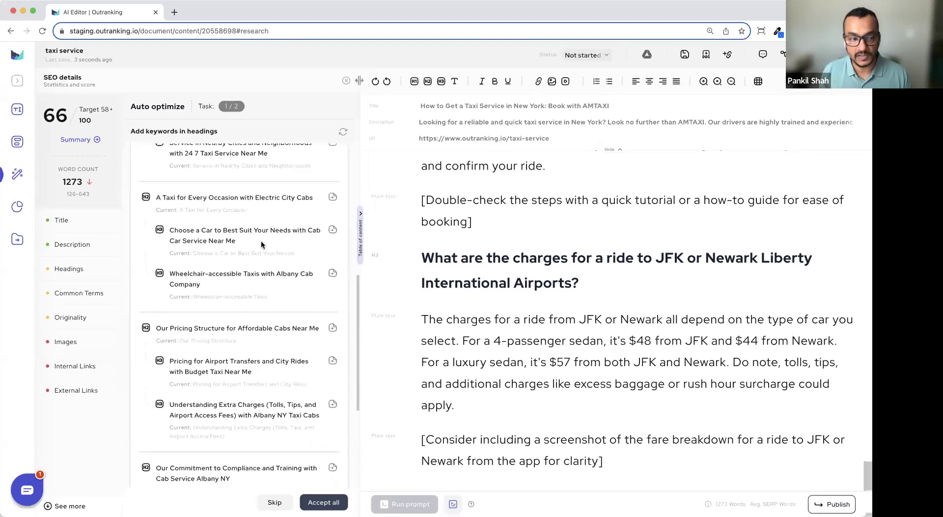
scroll(261, 245, down, 10)
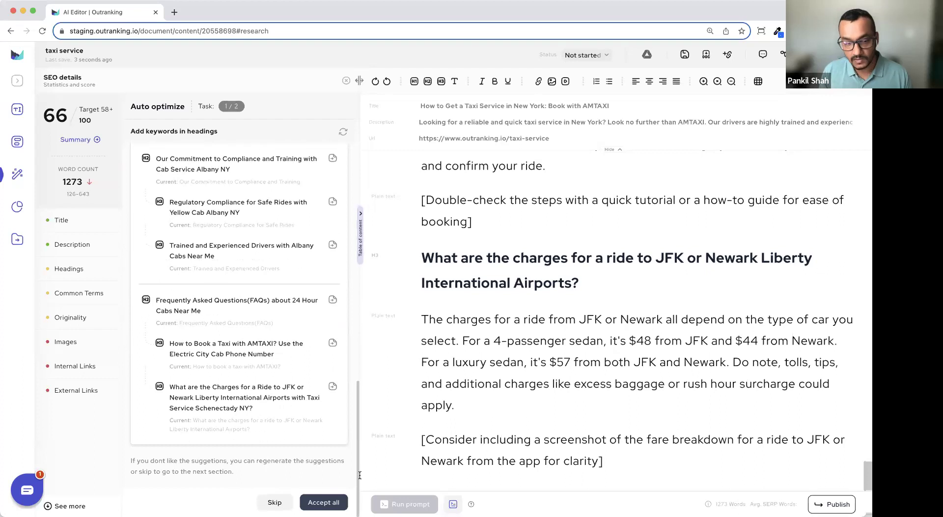
scroll(281, 411, up, 5)
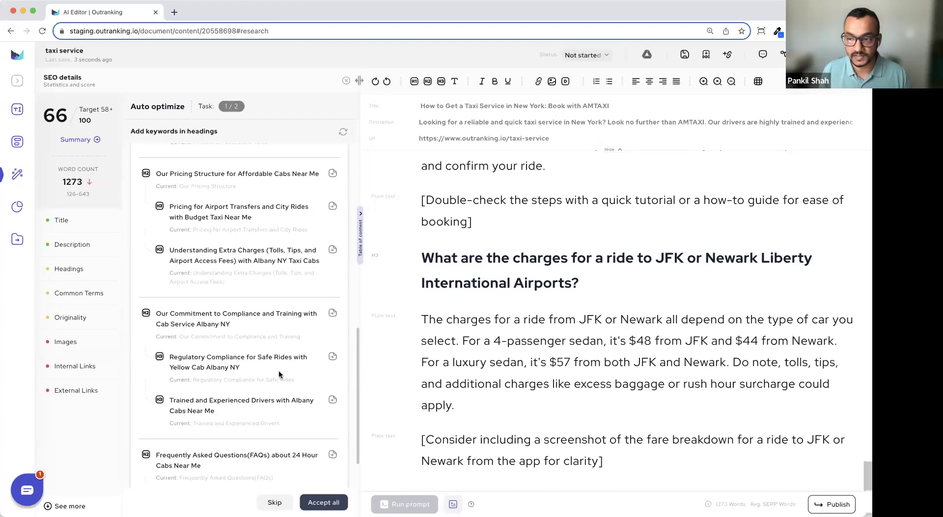
scroll(278, 370, up, 10)
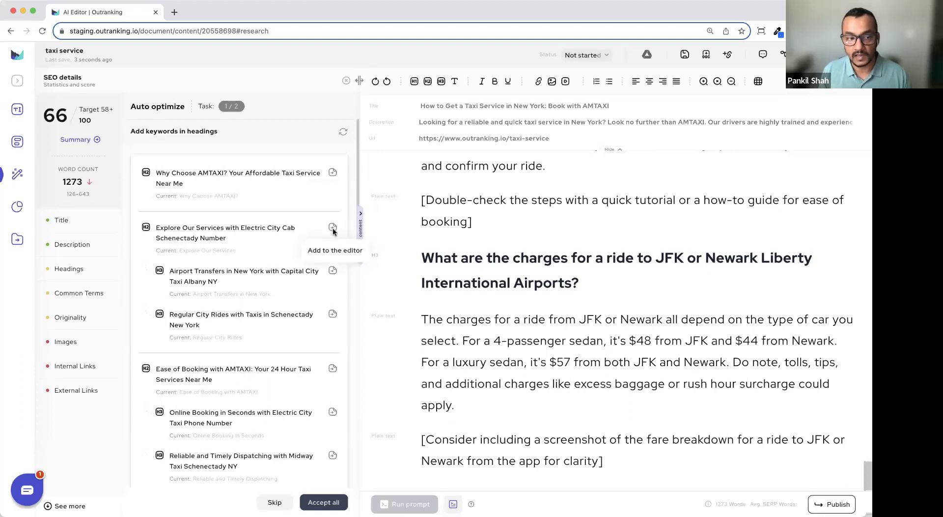
Compare the suggested "Explore Our Services" heading with its current wording, including the "Electric City Cab" keyword, and accept all heading suggestions
drag(239, 254, 170, 253)
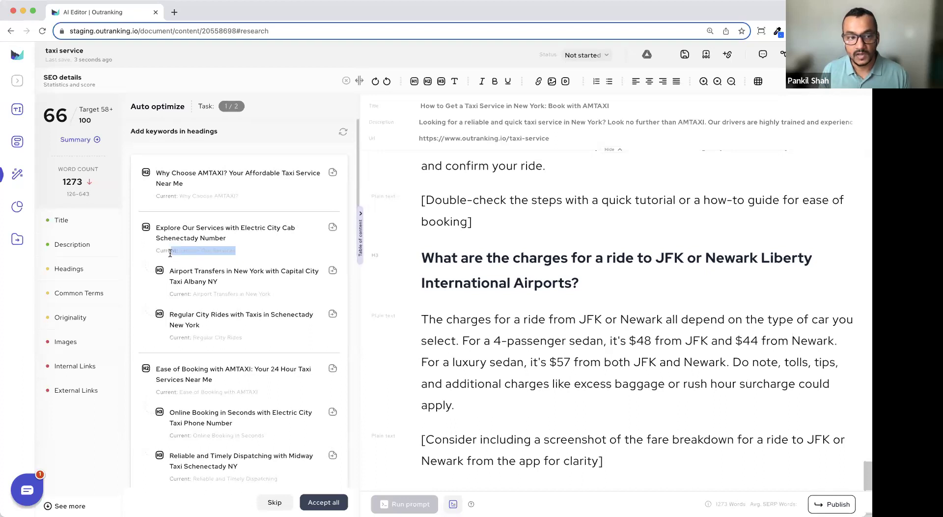
click(210, 254)
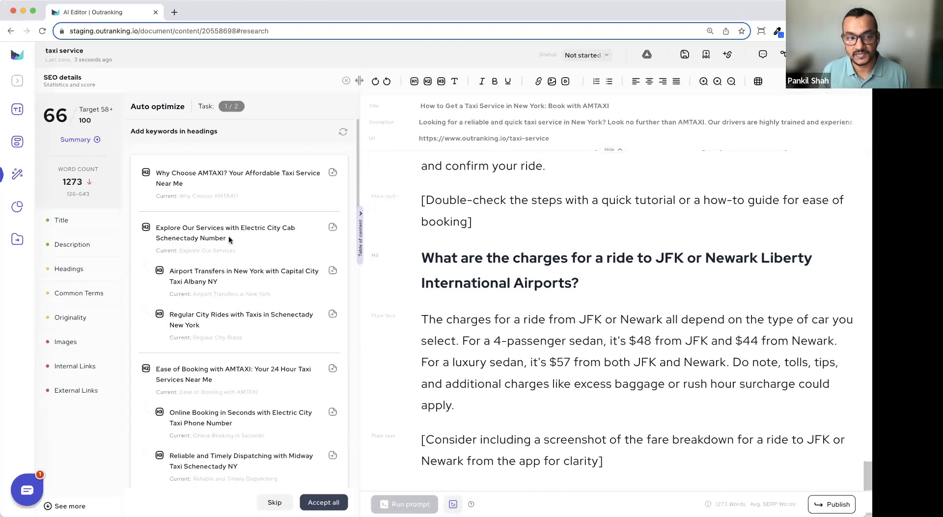
triple_click(229, 238)
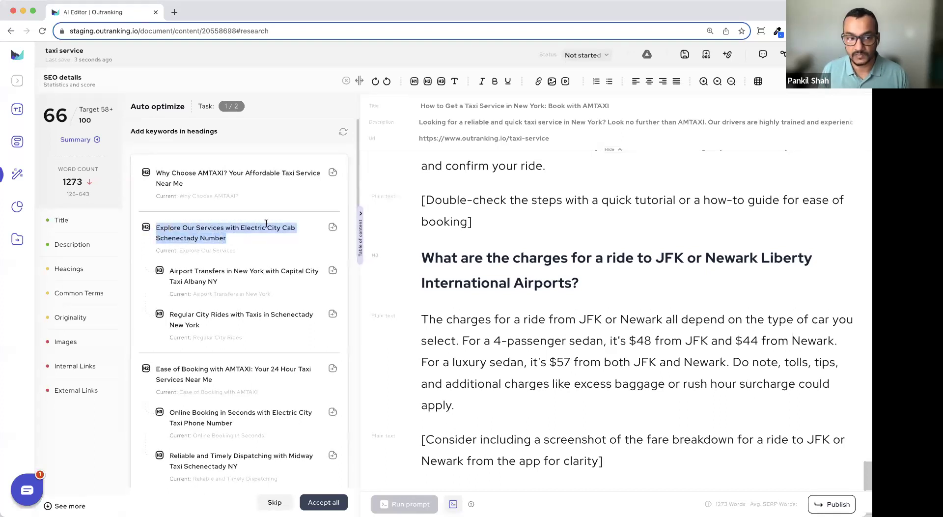
drag(240, 228, 296, 228)
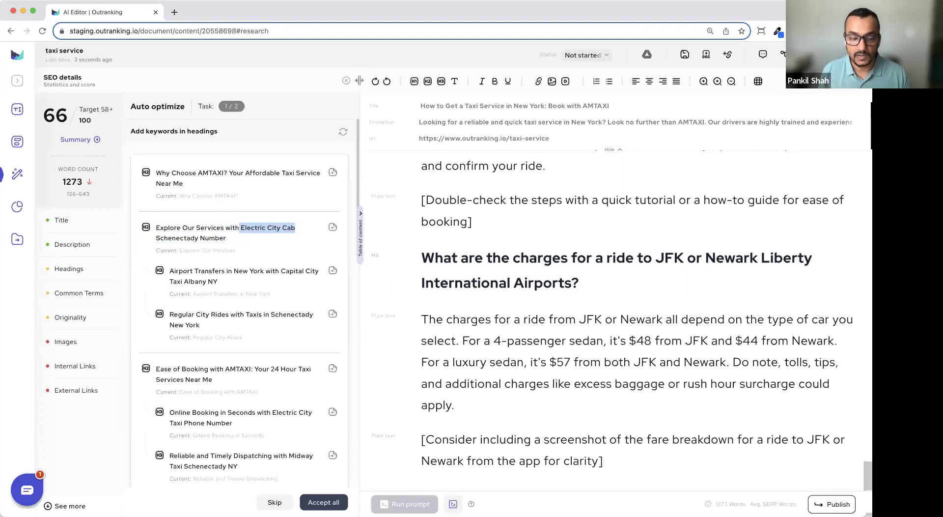
click(324, 502)
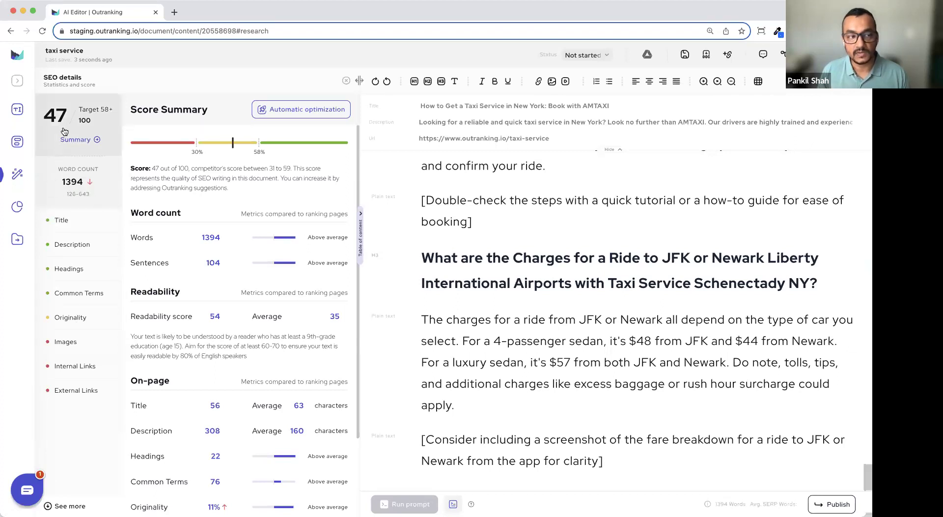
Check the target SEO score and inspect the internal links, images and originality details
drag(113, 111, 77, 113)
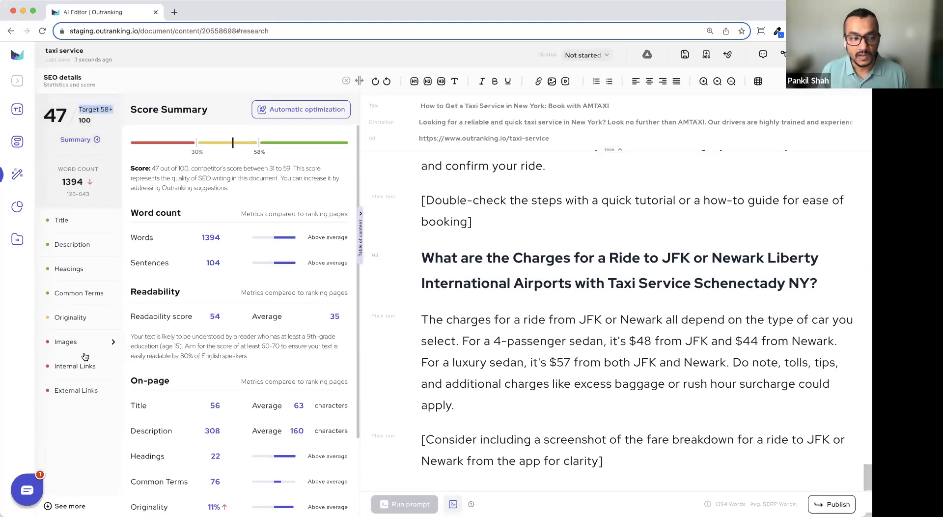
click(76, 368)
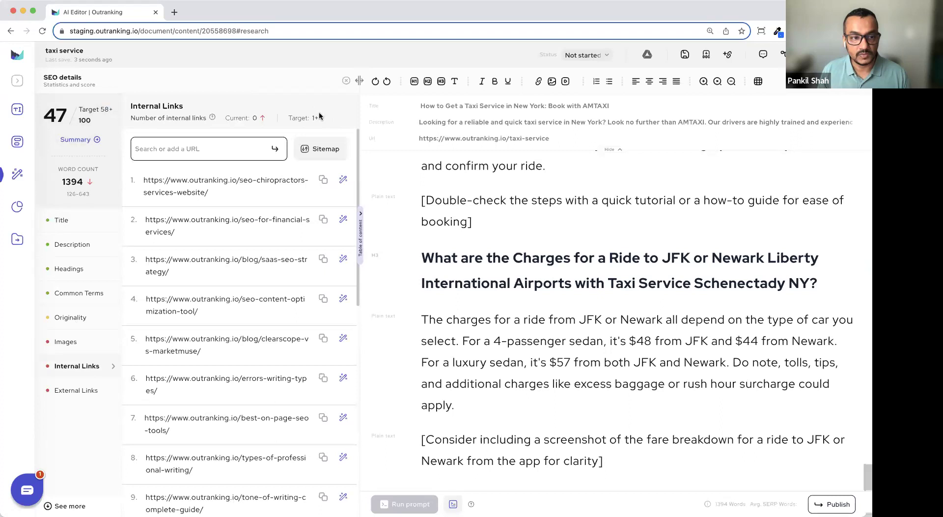
click(65, 343)
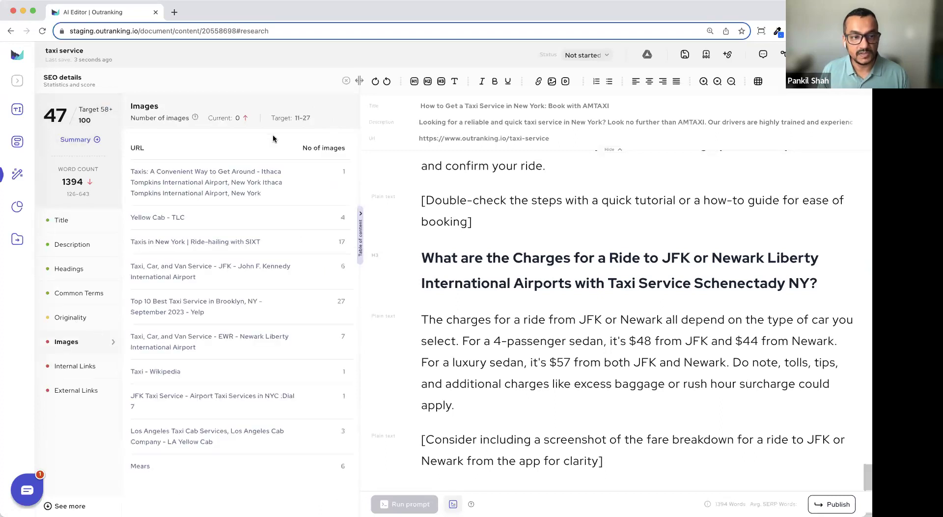
click(73, 323)
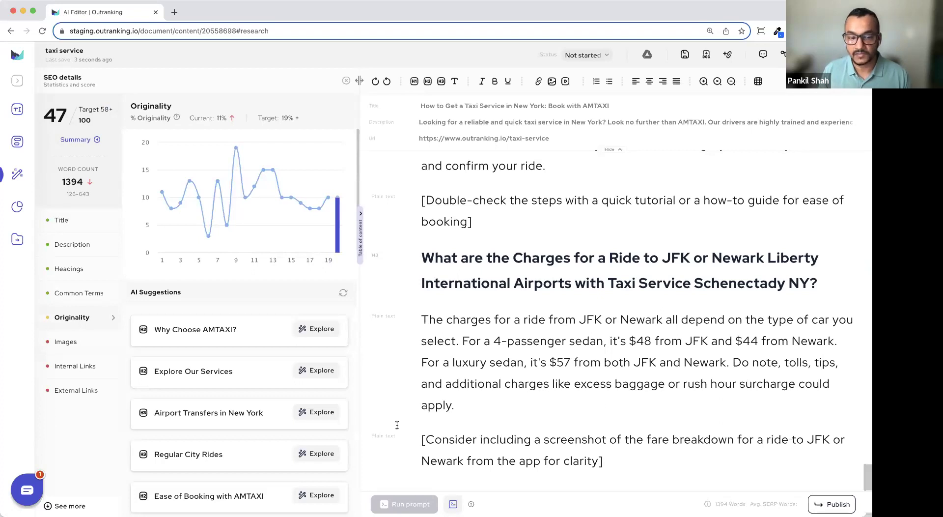
Highlight the bracketed fare breakdown screenshot suggestion and look back through the draft up to its main title
drag(419, 438, 728, 439)
click(640, 462)
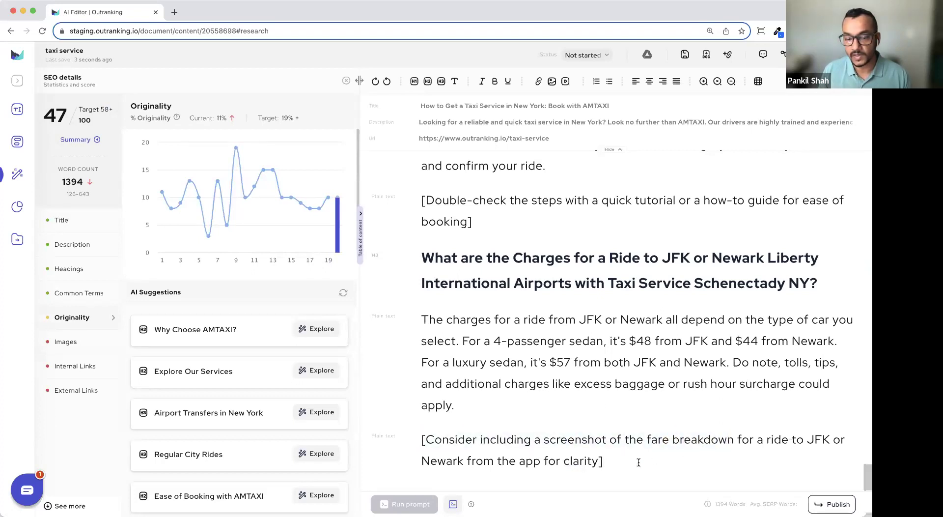
drag(638, 462, 409, 442)
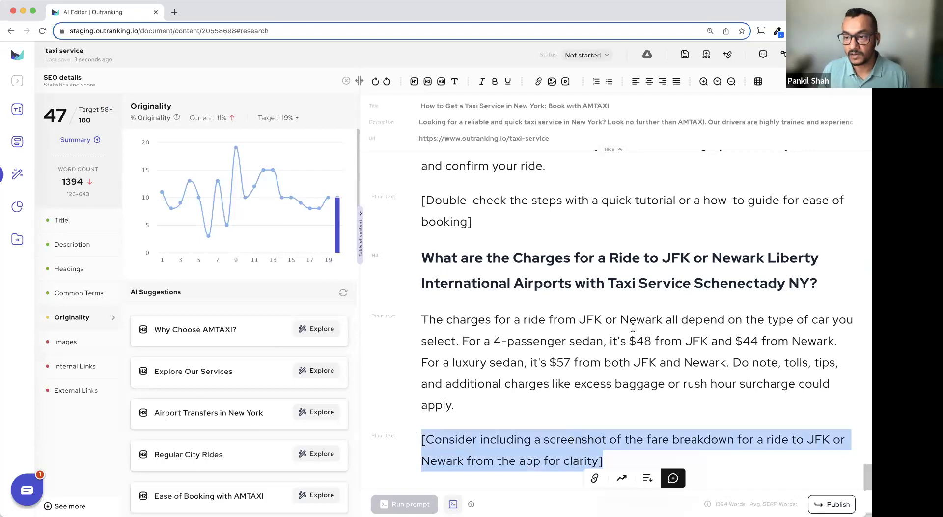
scroll(643, 242, up, 10)
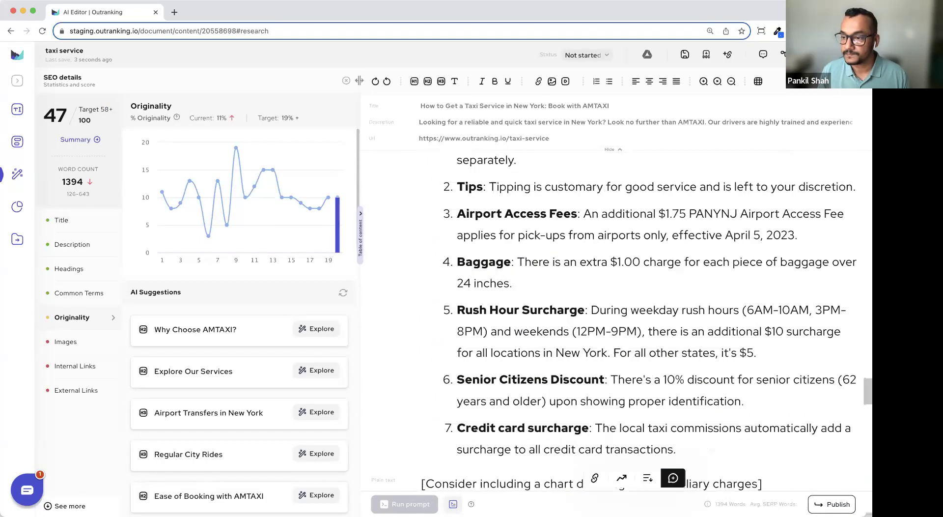
scroll(562, 238, up, 15)
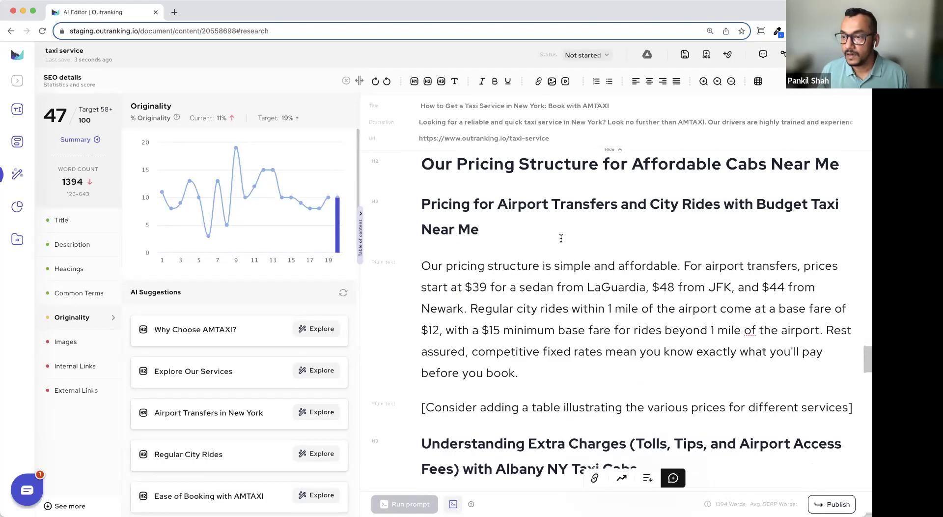
scroll(562, 238, up, 10)
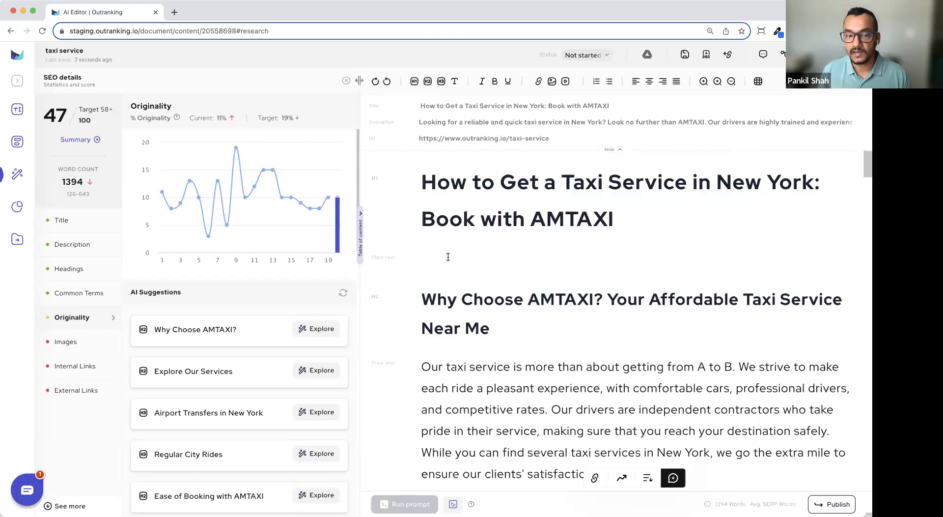
Return to the outline stage, choose to write the content yourself, and highlight the outline headings inserted at the document's end
click(18, 142)
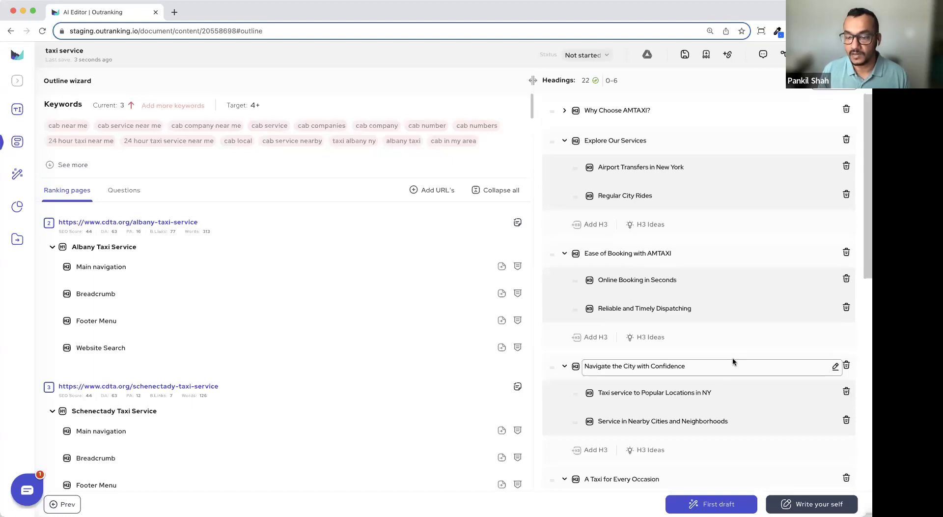
click(805, 504)
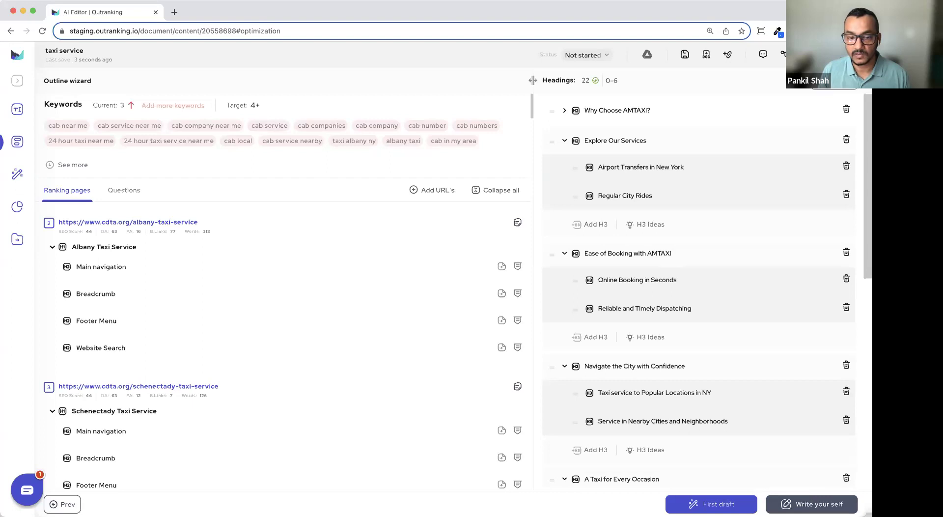
scroll(663, 411, down, 15)
scroll(668, 407, up, 12)
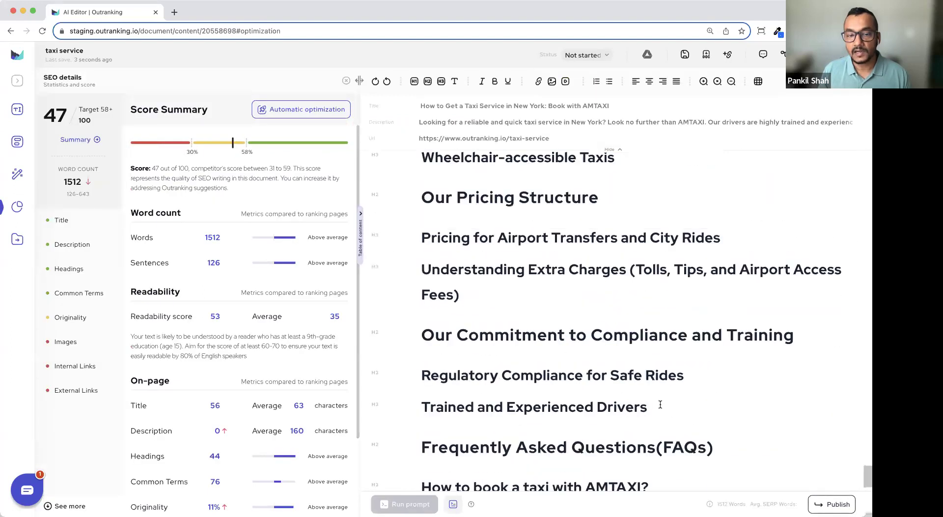
drag(417, 238, 580, 467)
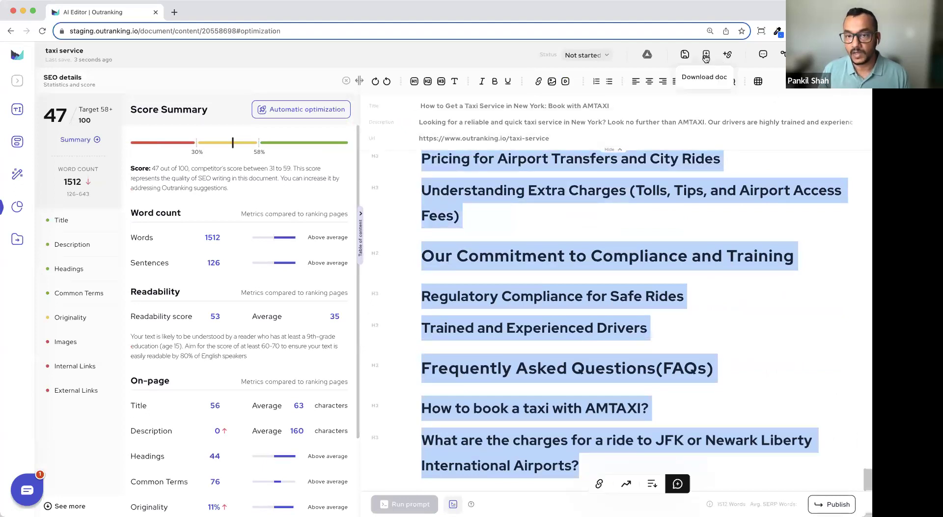
View the document's sharing options and close them
click(783, 55)
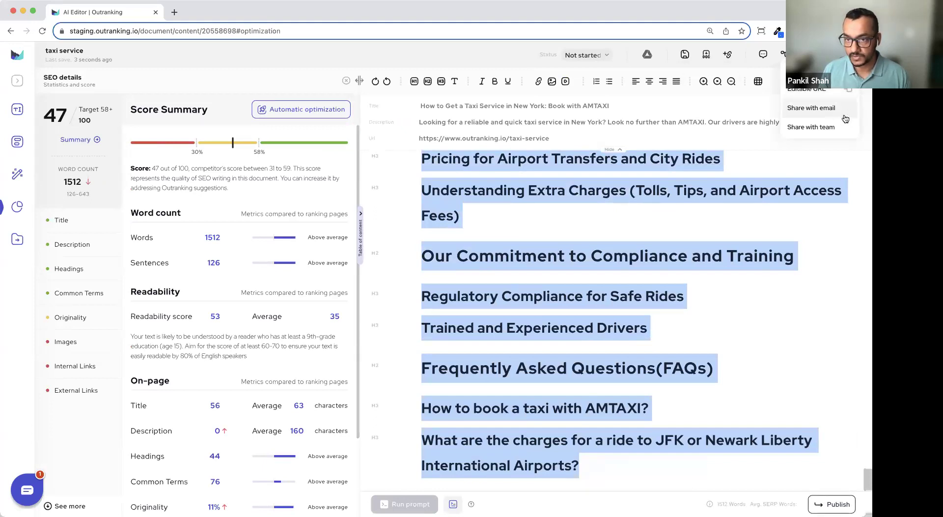
click(818, 169)
Examine the score summary's on-page metrics, including the expanded minor ranking factors
scroll(819, 165, up, 1)
scroll(305, 266, down, 2)
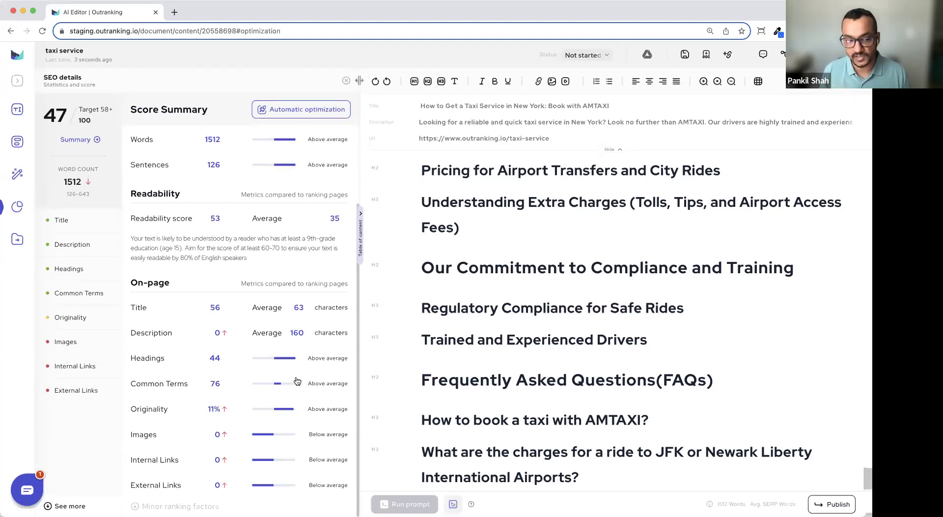
click(178, 506)
scroll(199, 466, down, 2)
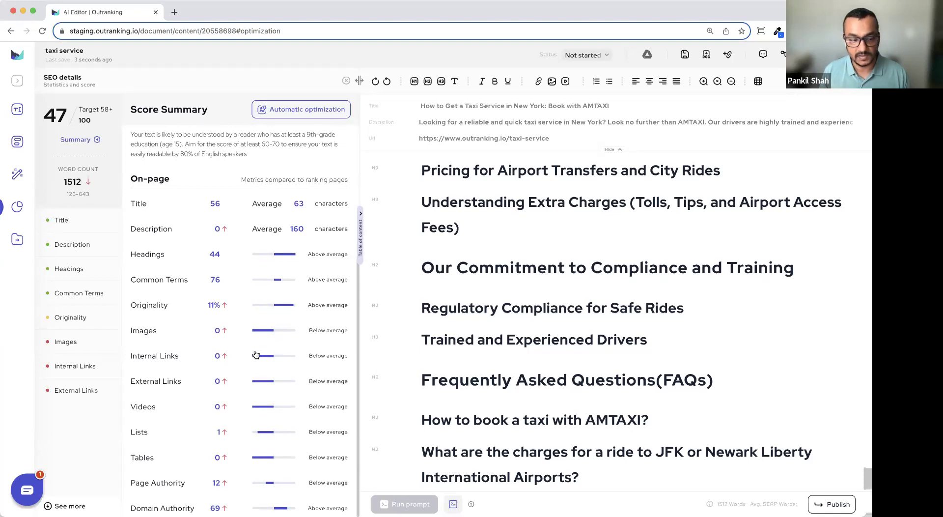
scroll(256, 353, up, 1)
scroll(256, 353, up, 5)
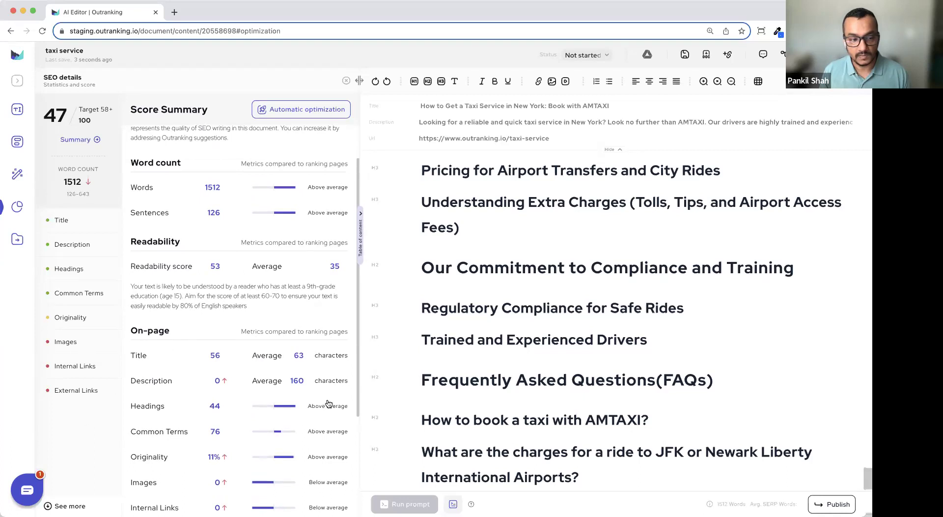
Look through the score summary, then expand the full list of ranking factors and collapse it again
scroll(327, 398, down, 5)
scroll(311, 361, up, 5)
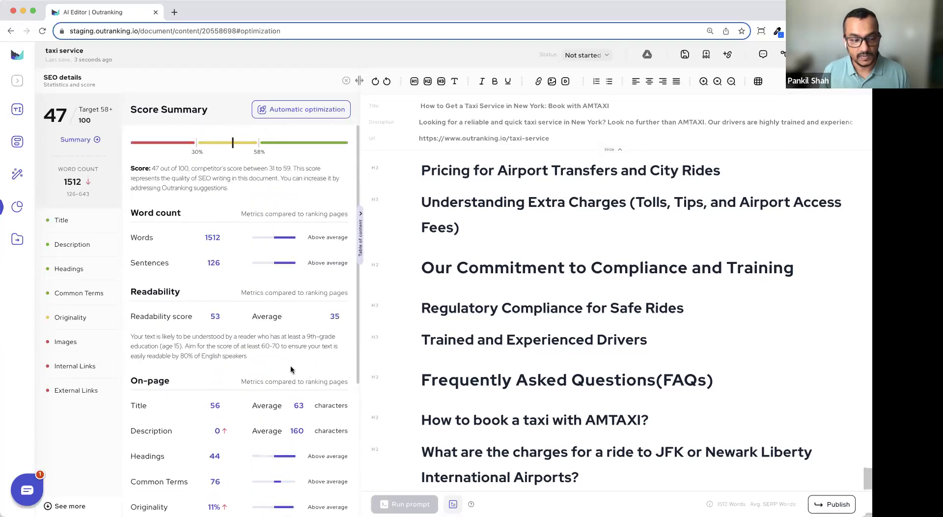
click(68, 506)
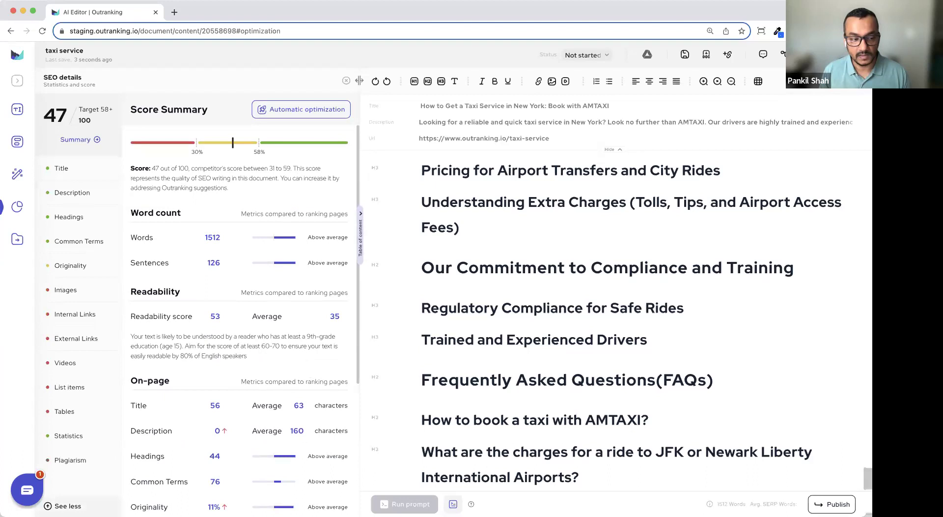
click(68, 506)
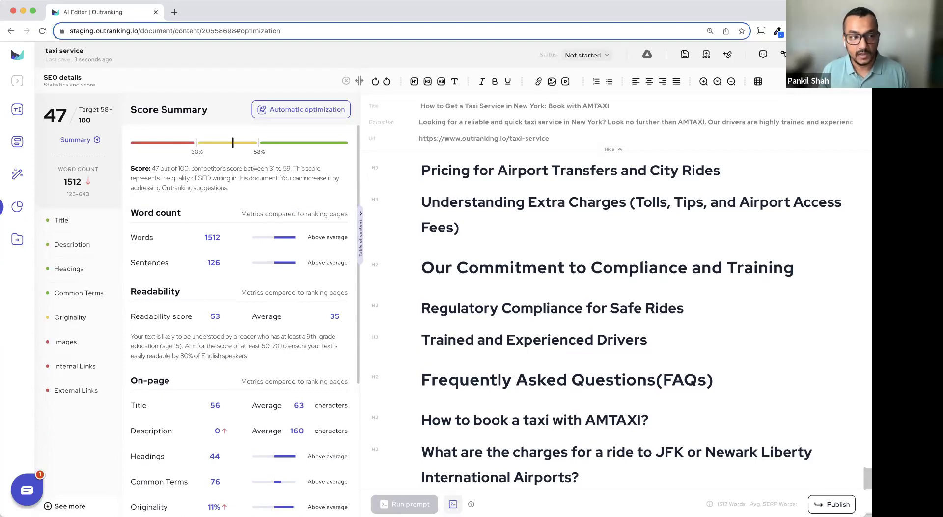
Open the WordPress publishing options for the document and choose outranking.io as the website, leaving the category ready for entry
click(19, 240)
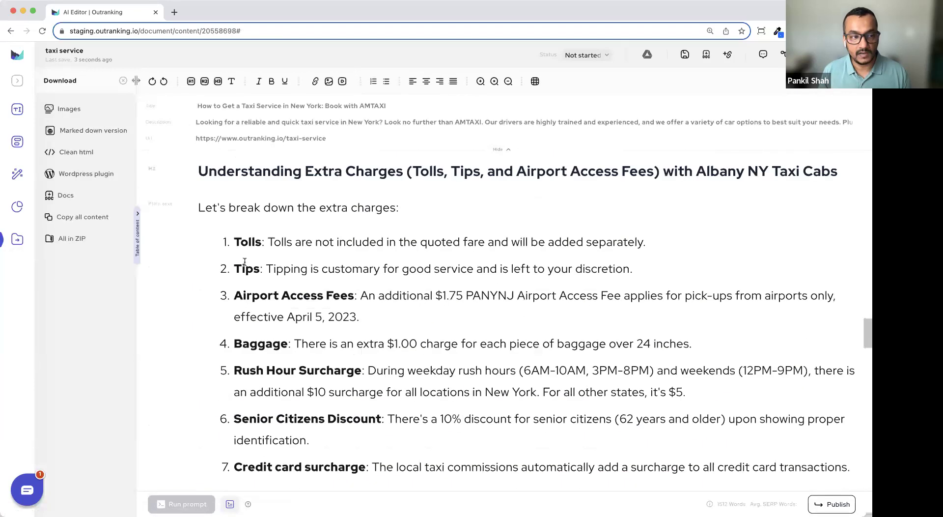
click(70, 176)
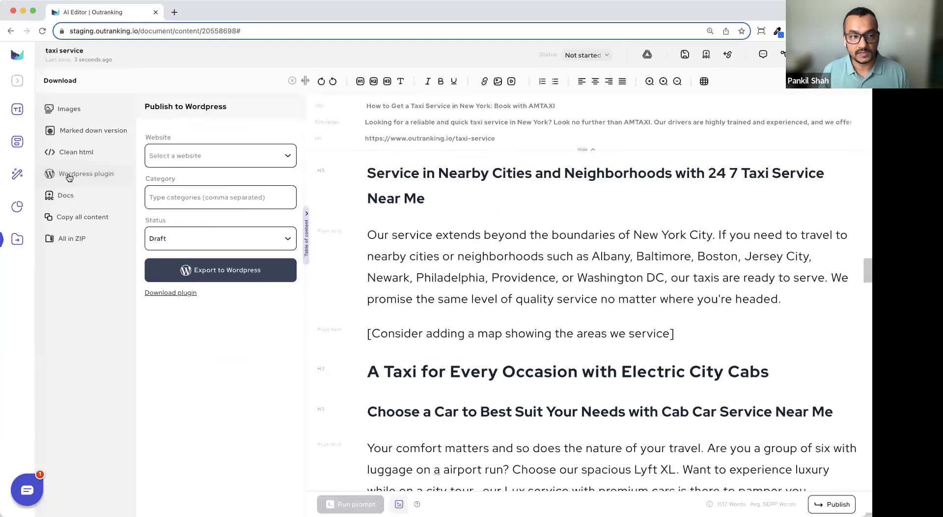
click(193, 157)
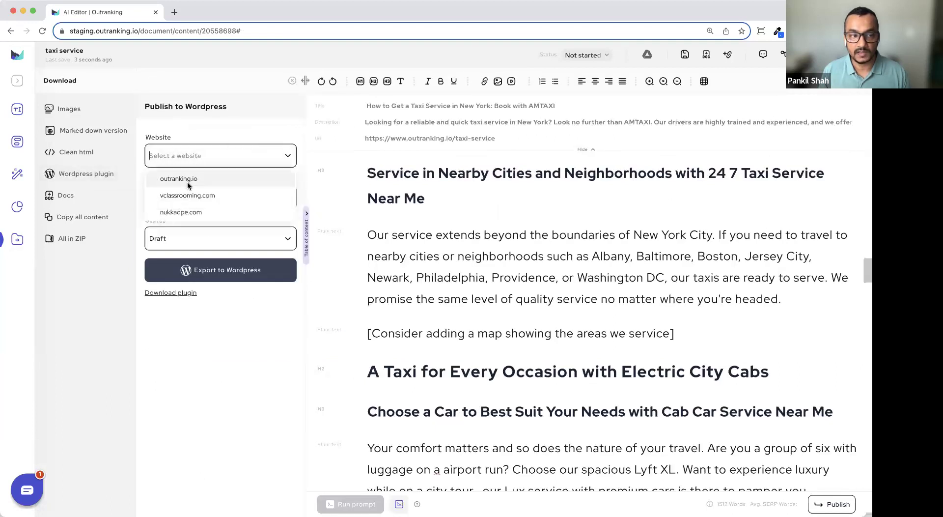
click(188, 184)
click(169, 199)
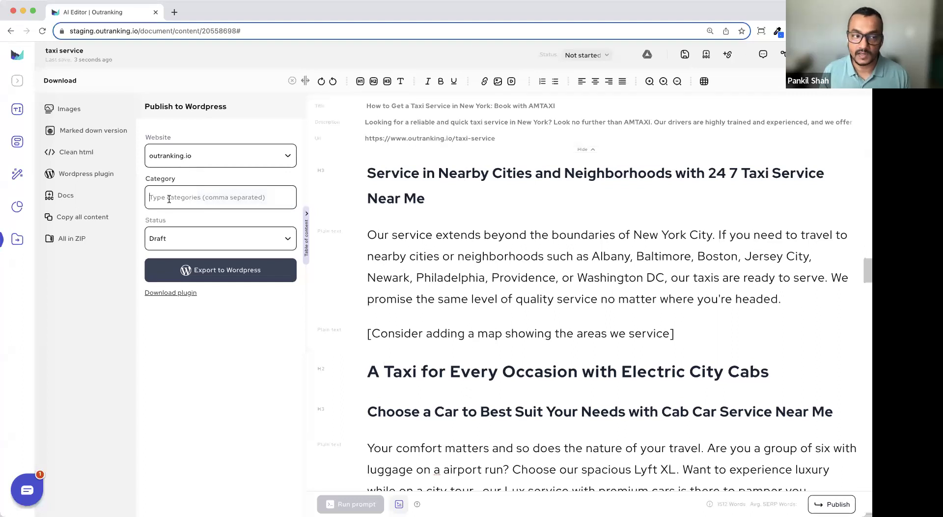
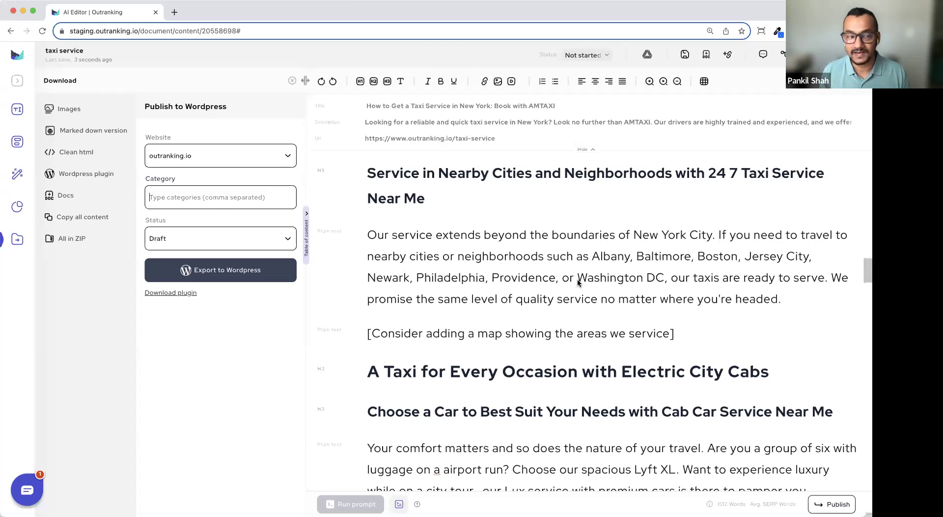
scroll(572, 296, down, 1)
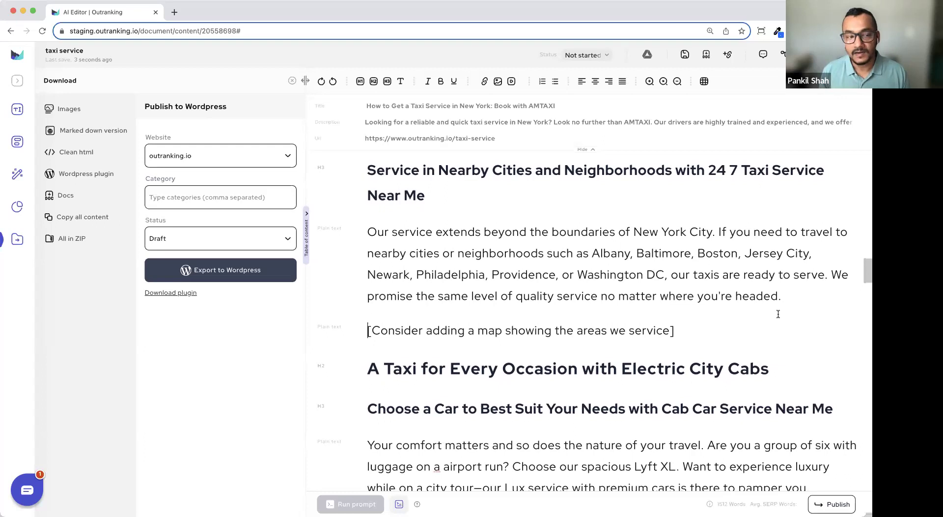
click(800, 294)
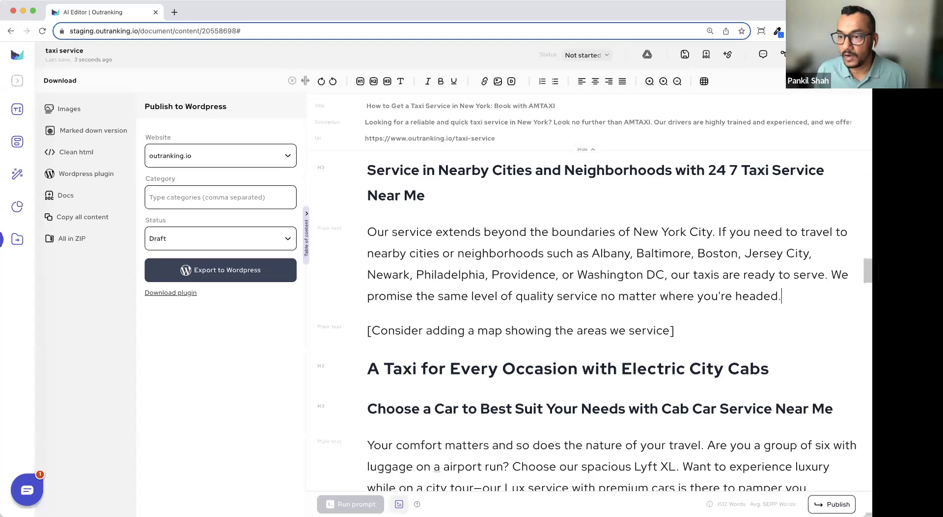
click(768, 280)
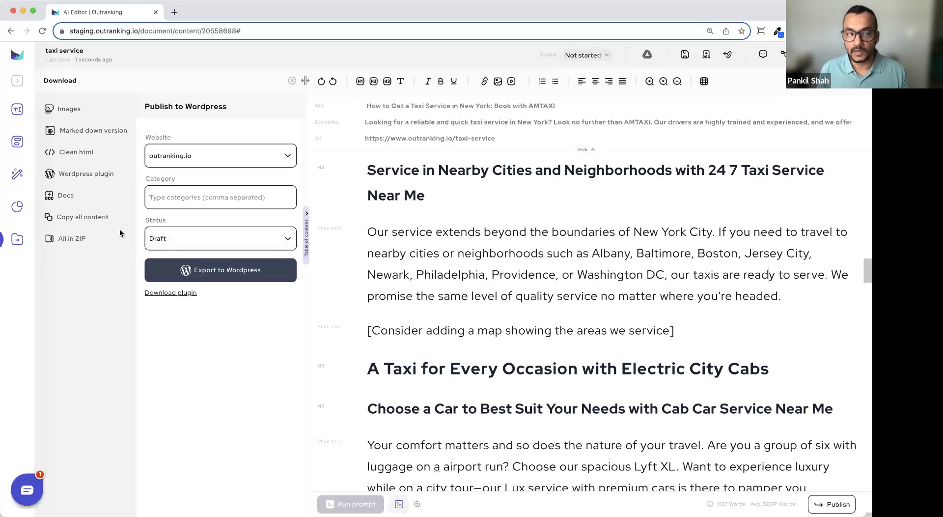
Return to the SEO details, highlight the domain in the page URL, and view the sitemap address in the link options for "neighborhoods such a"
click(18, 208)
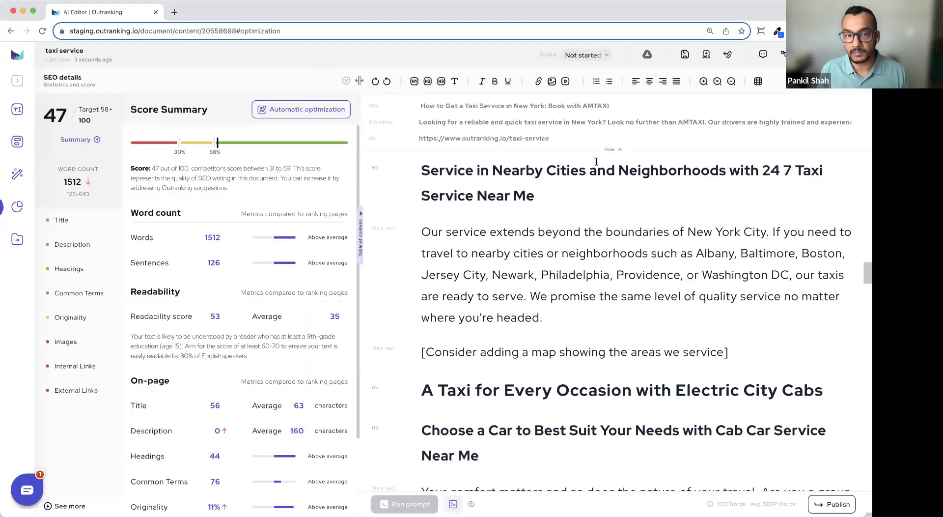
drag(510, 138, 409, 141)
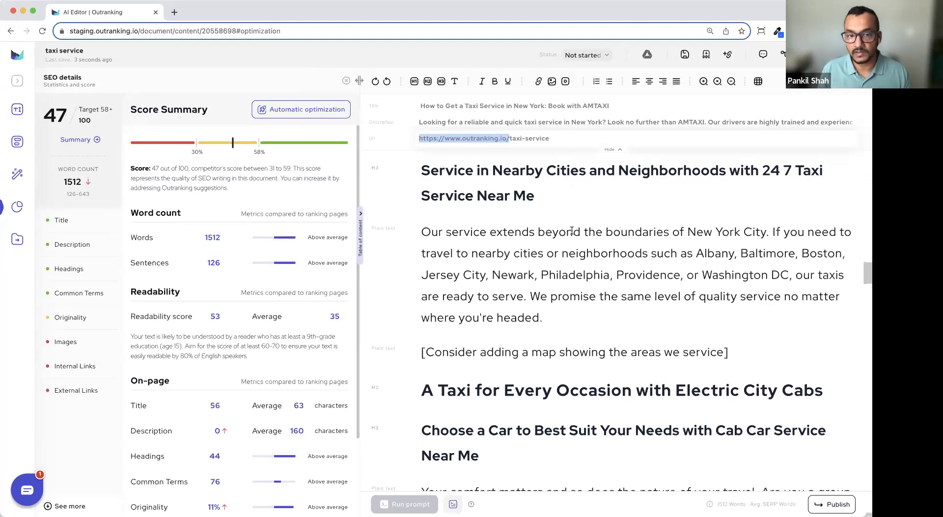
drag(687, 261, 563, 254)
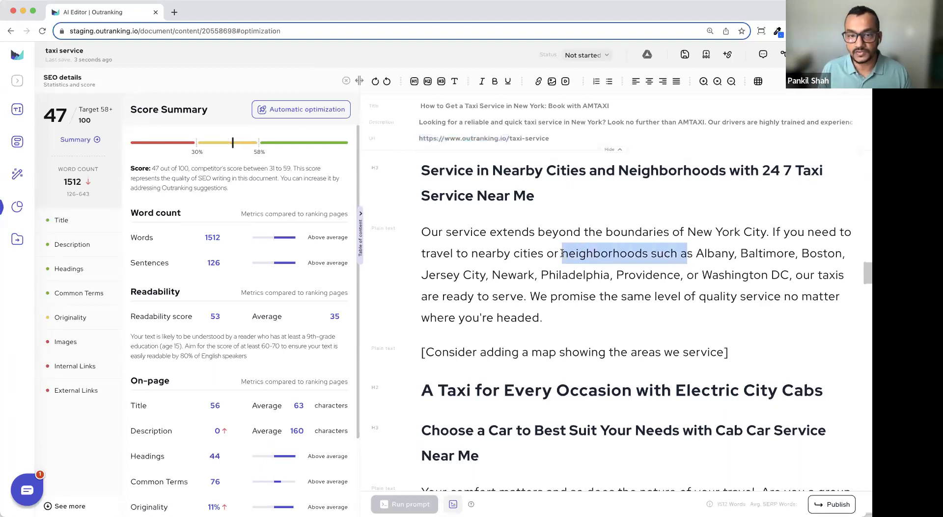
scroll(721, 239, up, 1)
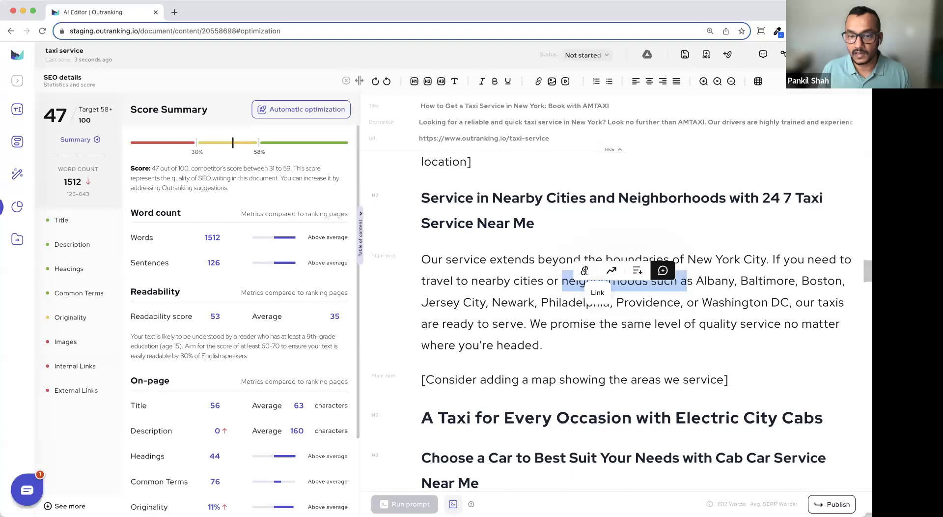
click(584, 270)
text(https://www.outranking.io/sitemap.xml)
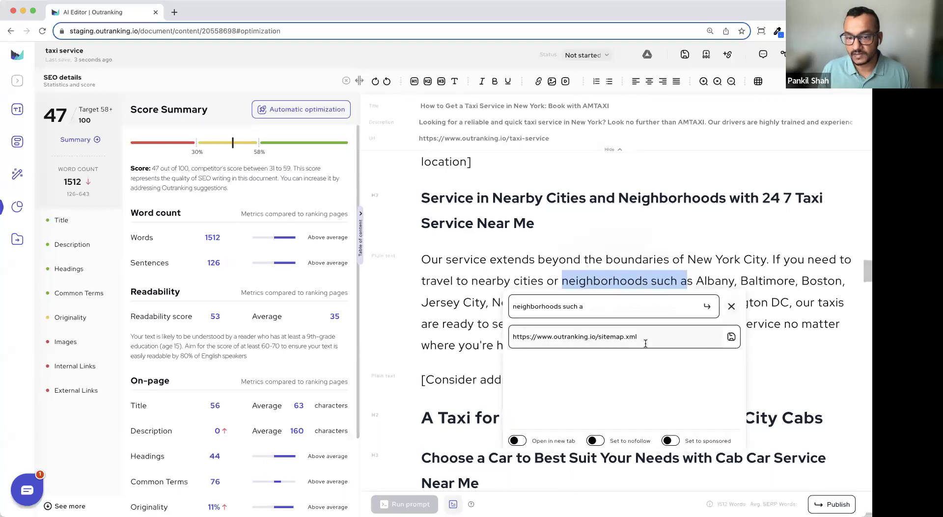
key(Return)
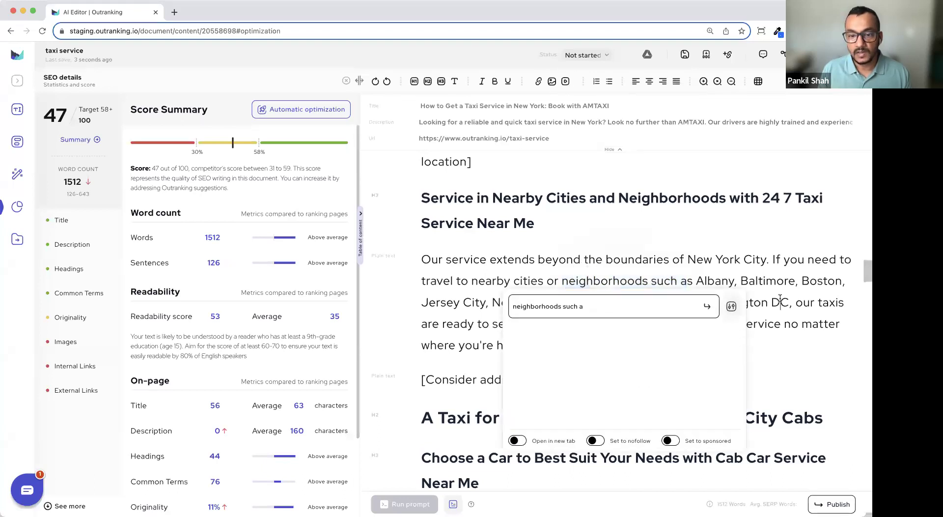
click(780, 299)
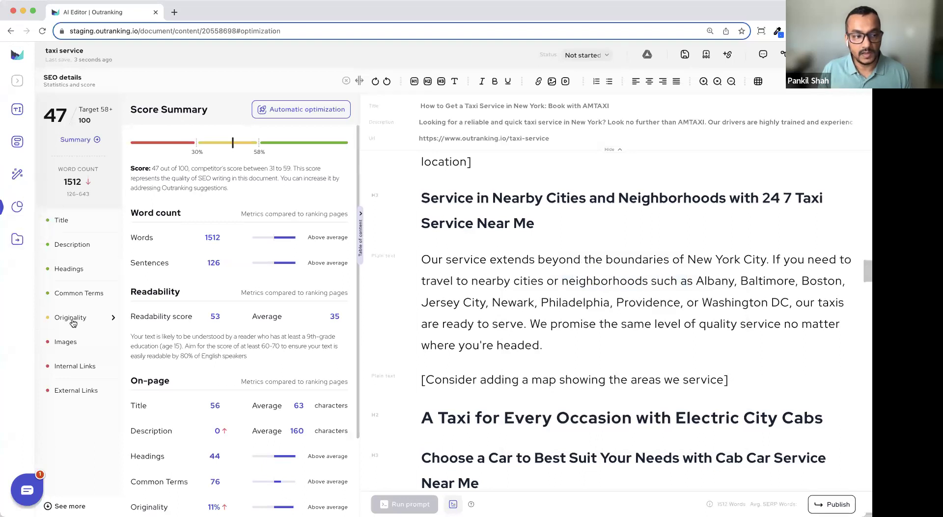
View the internal link suggestions, show and highlight the sitemap address they are drawn from, and hide it again
click(67, 369)
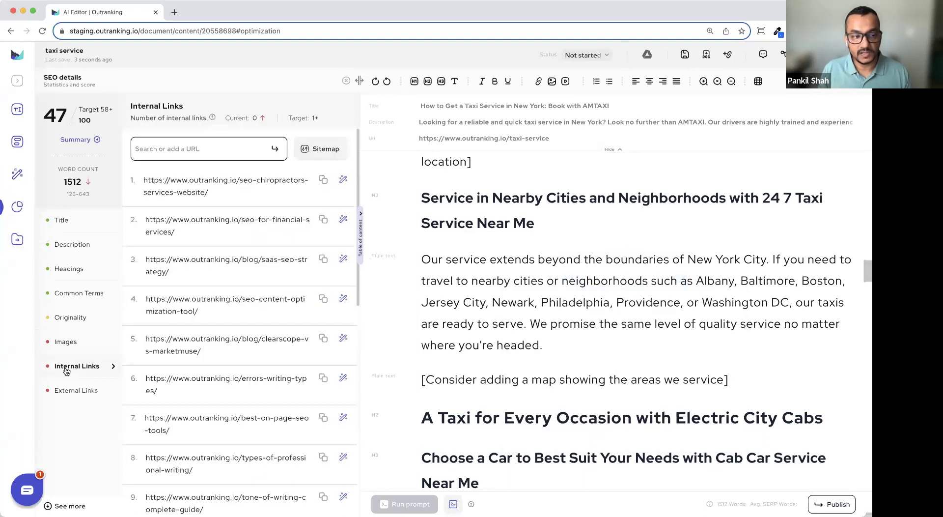
click(322, 149)
drag(236, 181, 108, 180)
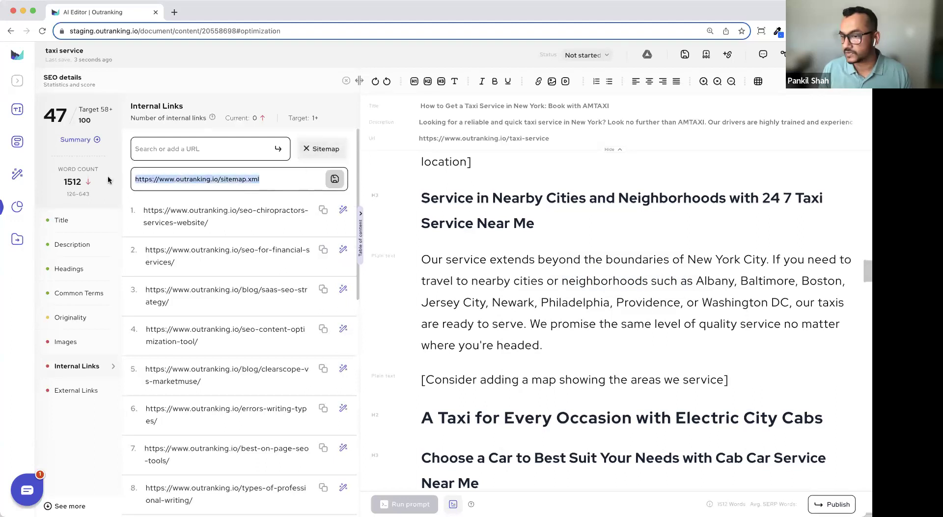
click(473, 191)
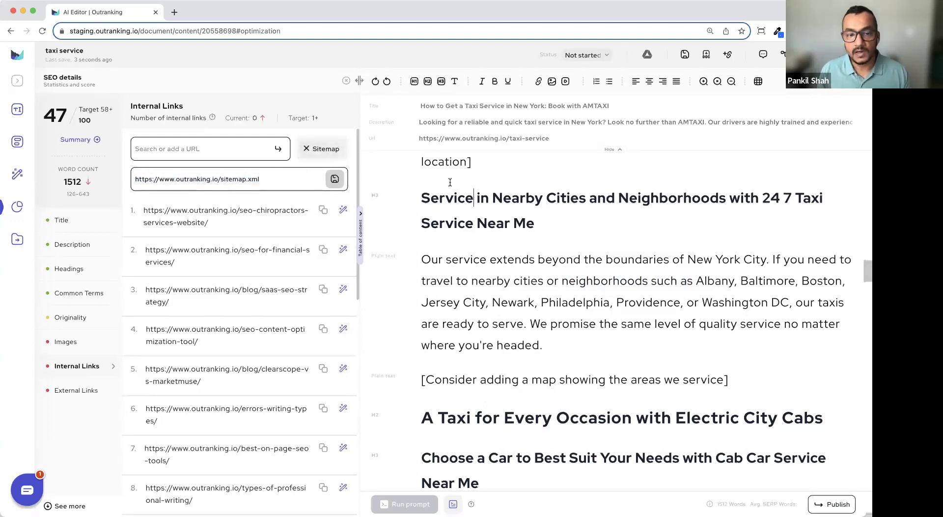
click(334, 156)
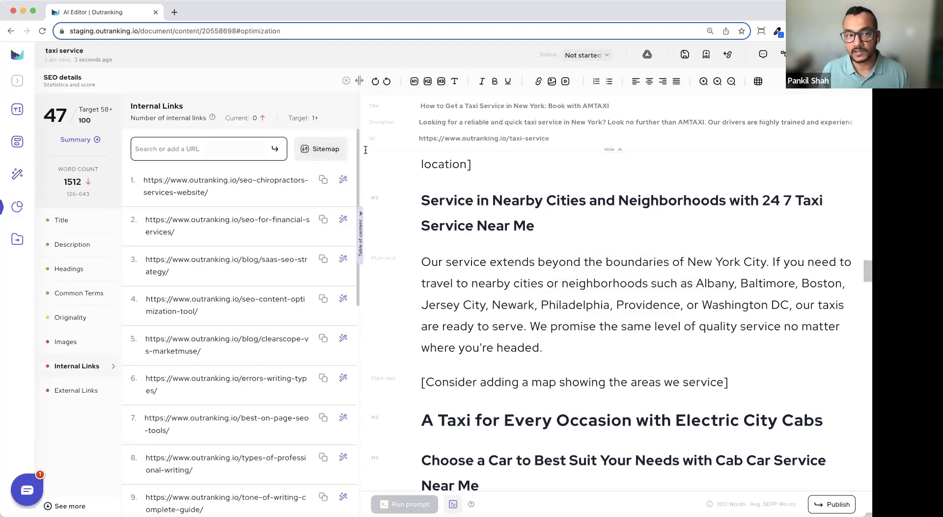
click(809, 290)
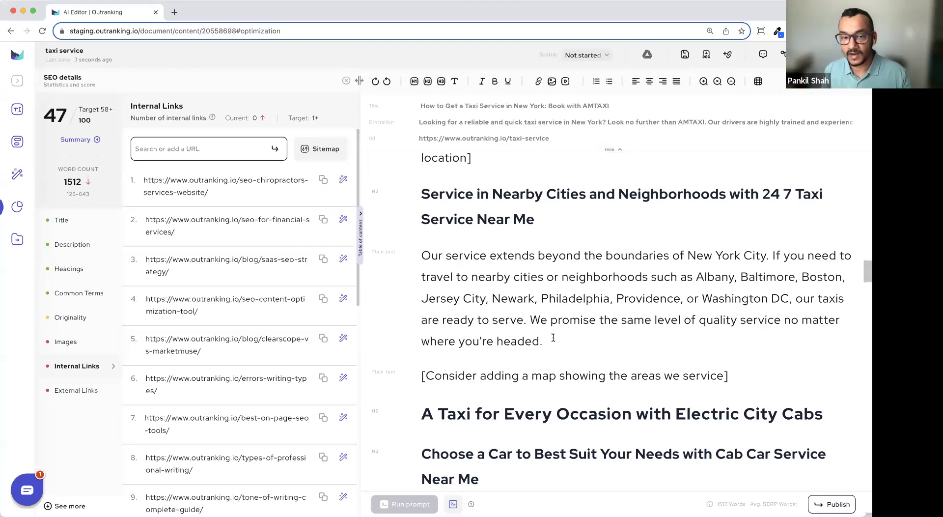
scroll(610, 345, down, 1)
click(610, 346)
scroll(610, 345, down, 1)
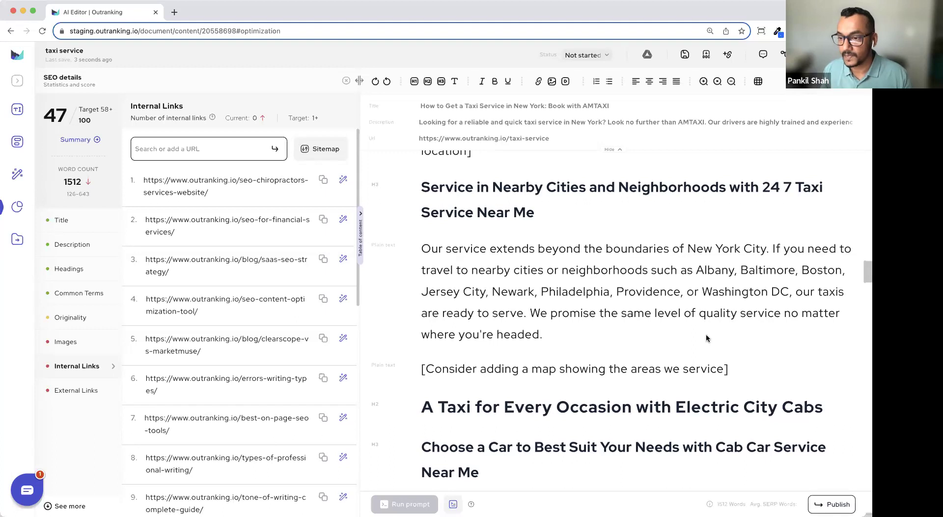
Leave the document and open the Easy topics clustering project in the Strategist
click(17, 57)
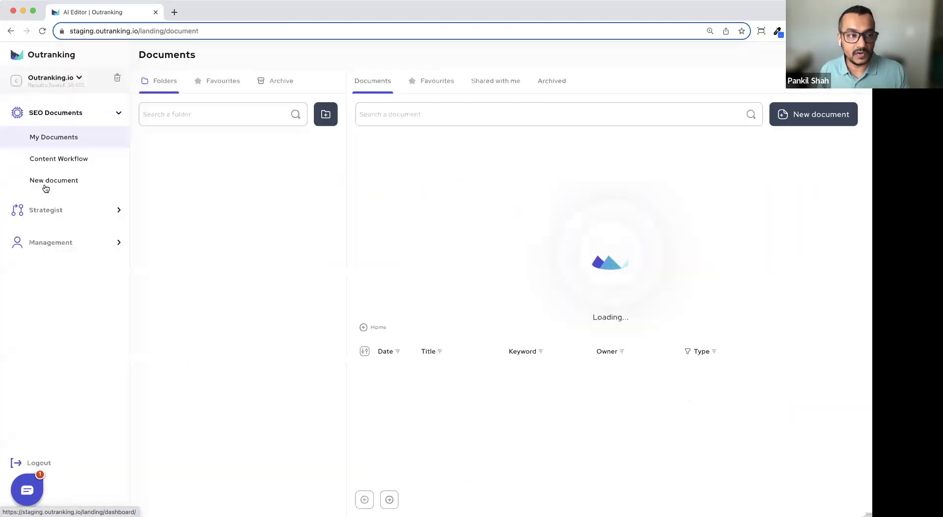
click(49, 216)
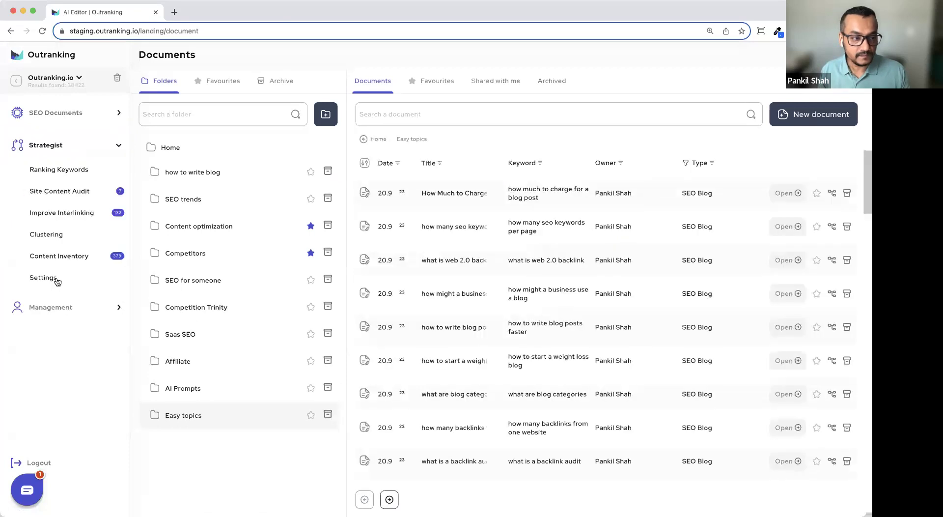
click(53, 236)
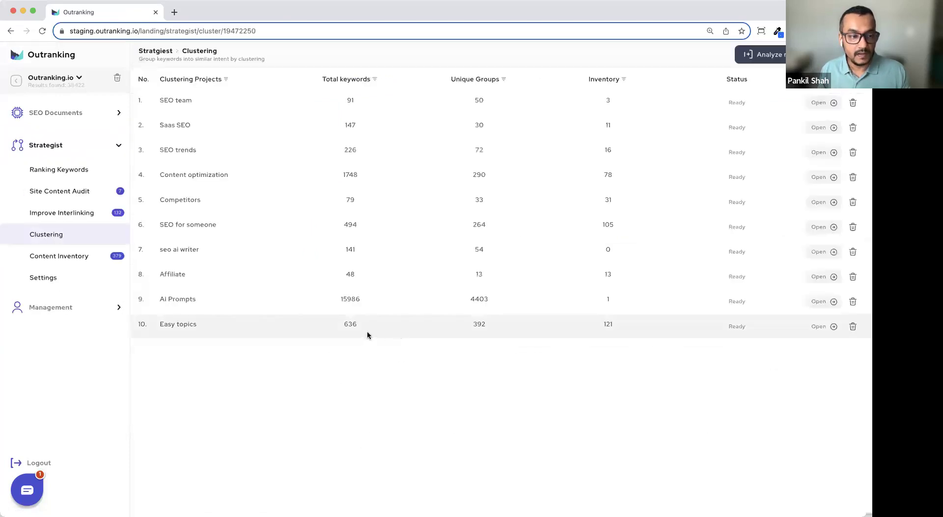
click(823, 328)
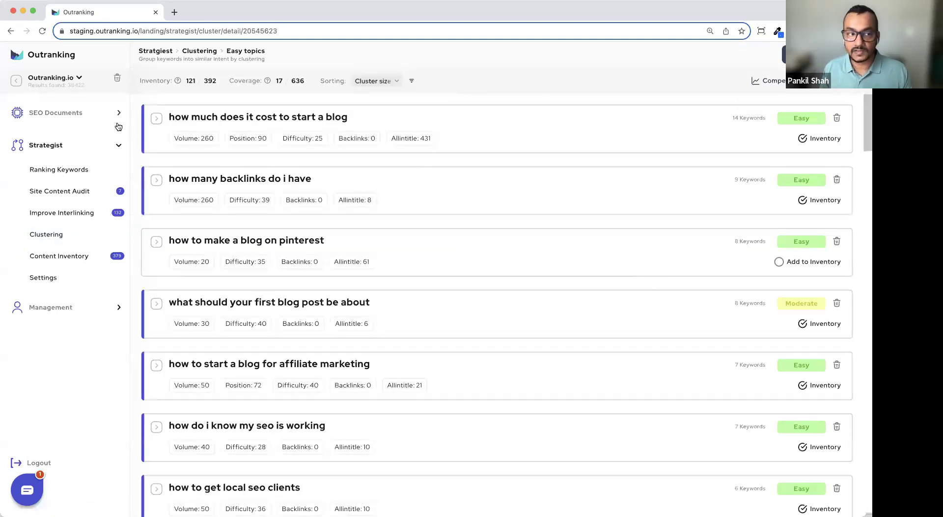
Expand the "how much does it cost to start a blog" cluster, sort its keywords by highest volume, and collapse it
click(156, 120)
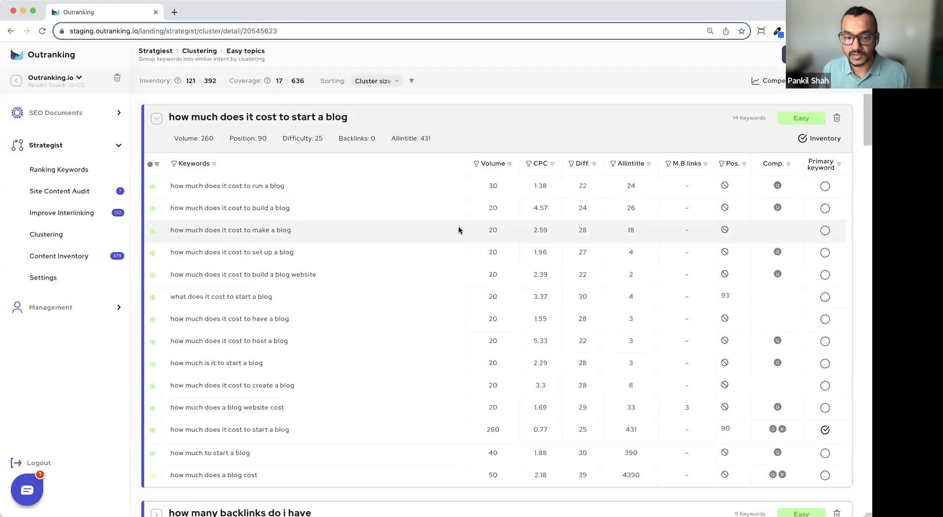
click(510, 166)
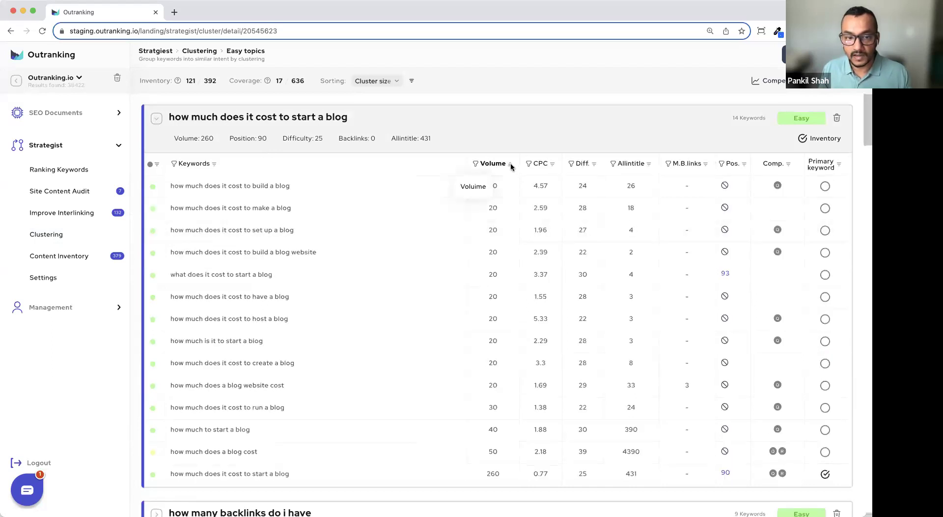
click(511, 165)
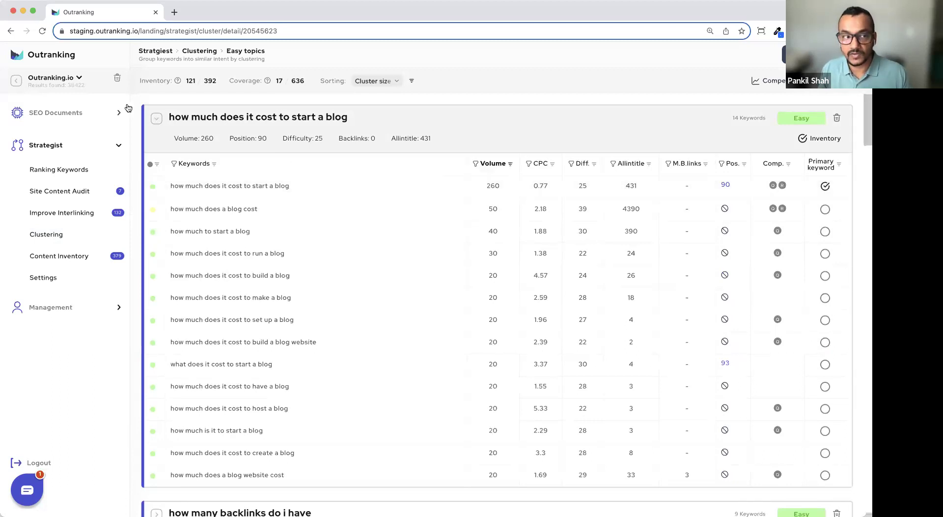
click(156, 120)
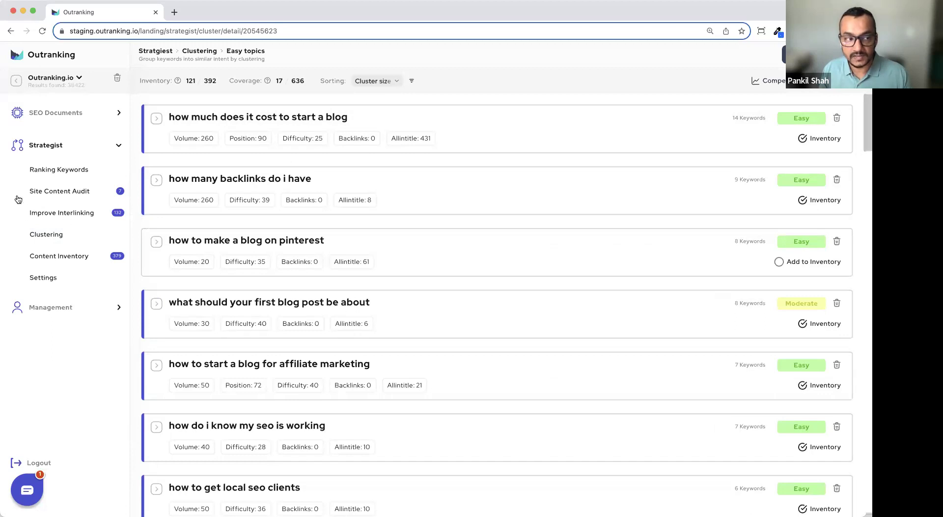
scroll(135, 211, down, 1)
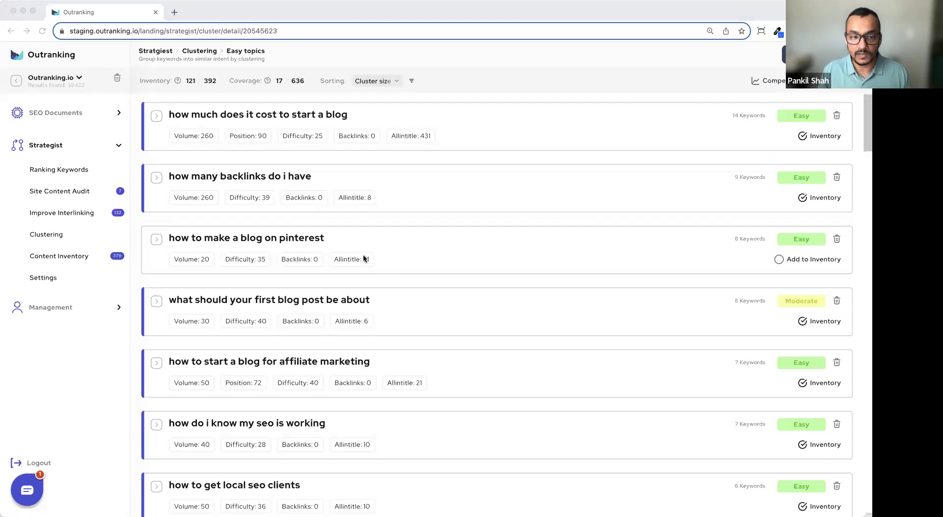
scroll(544, 341, down, 2)
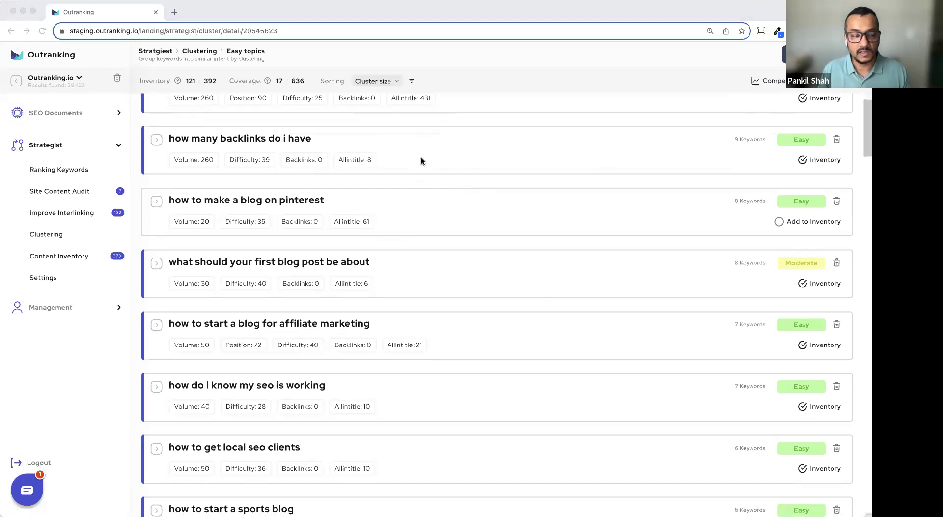